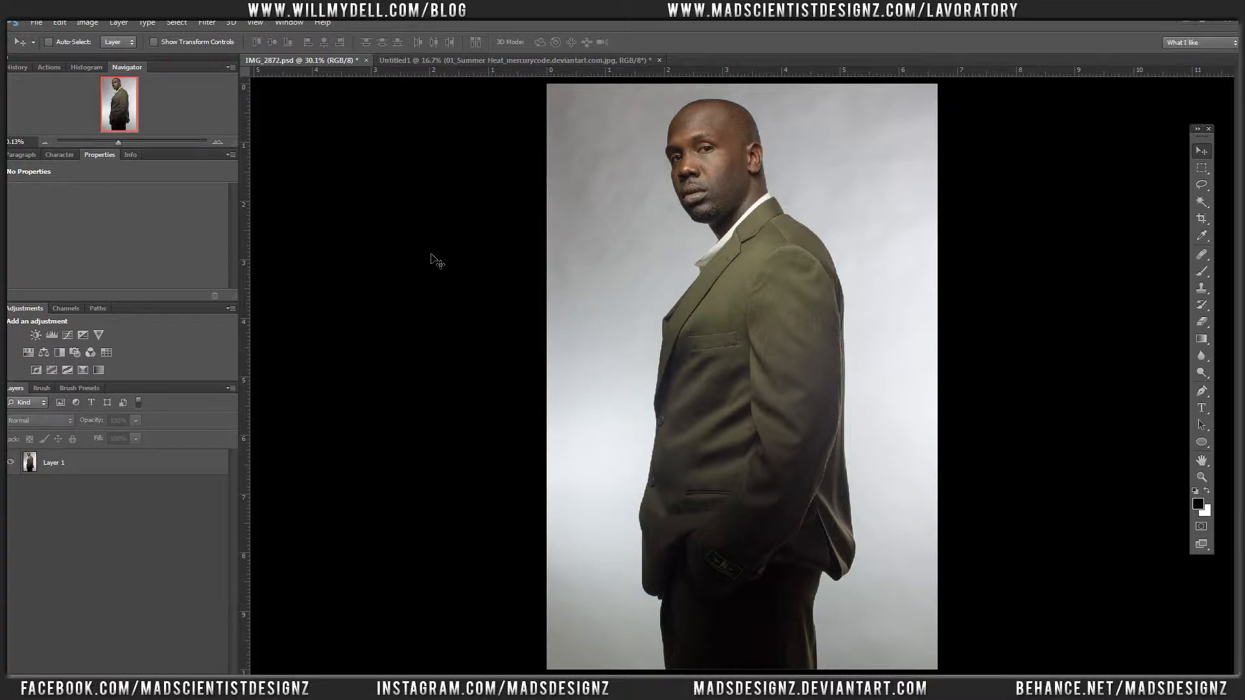
# Step: Examine the portrait photo and the "6 Free Textures: Summer Heat" page on deviantART in the browser, including its usage terms
pyautogui.hotkey('ctrl', '-')
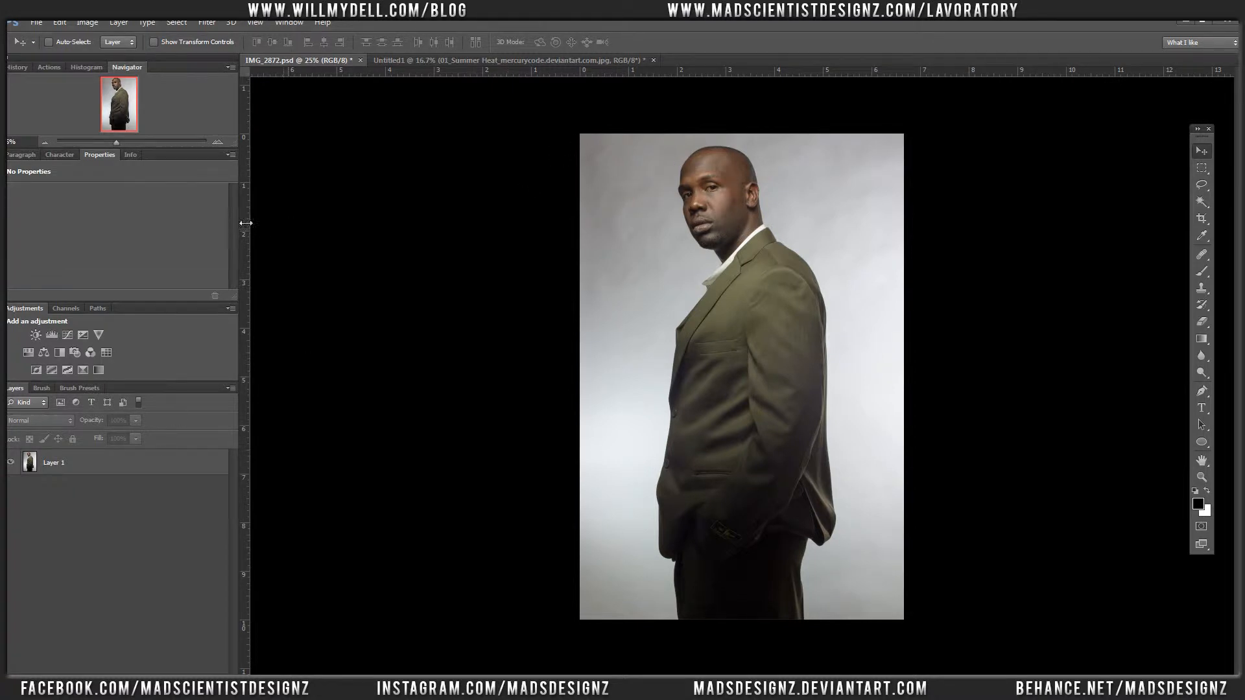
pyautogui.click(465, 60)
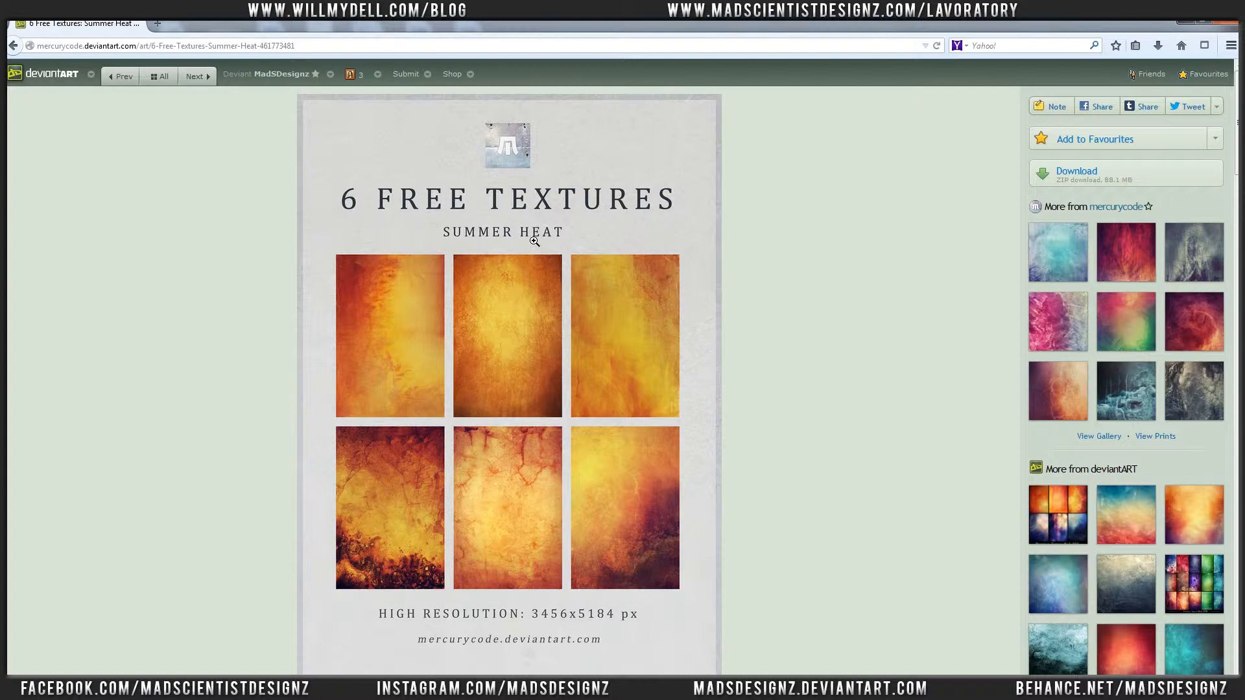
pyautogui.scroll(-5, 527, 300)
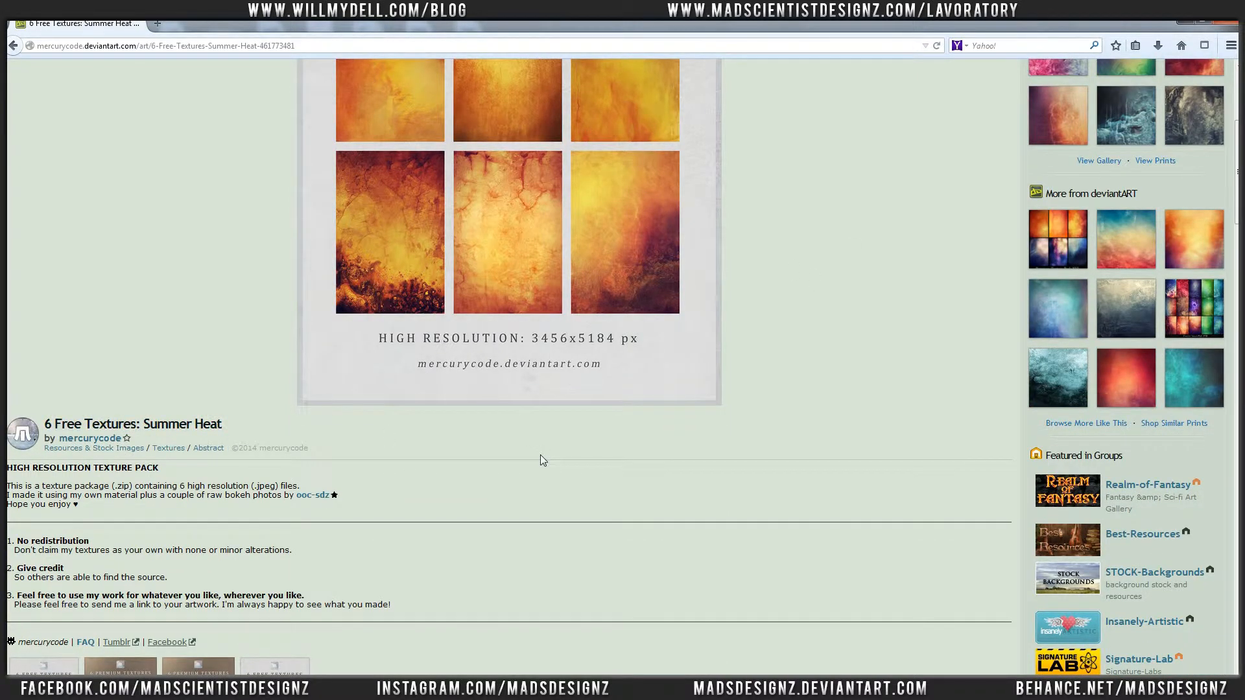
pyautogui.scroll(5, 540, 454)
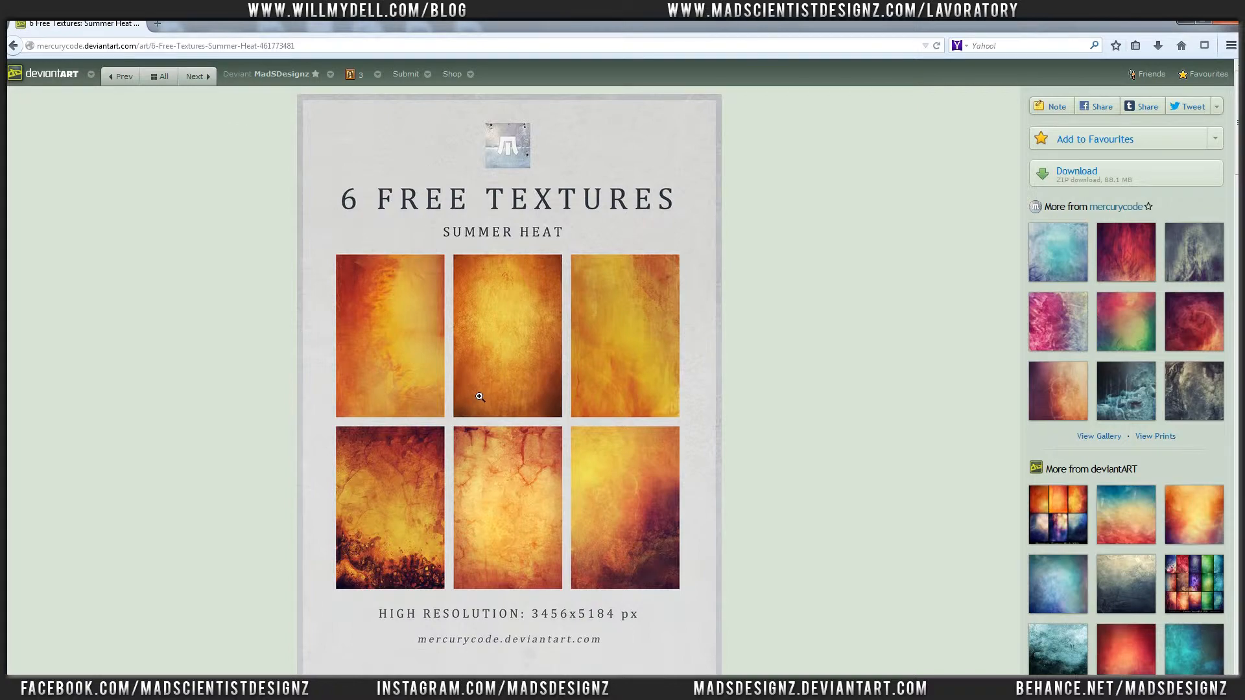
pyautogui.scroll(-5, 478, 394)
pyautogui.scroll(-1, 240, 615)
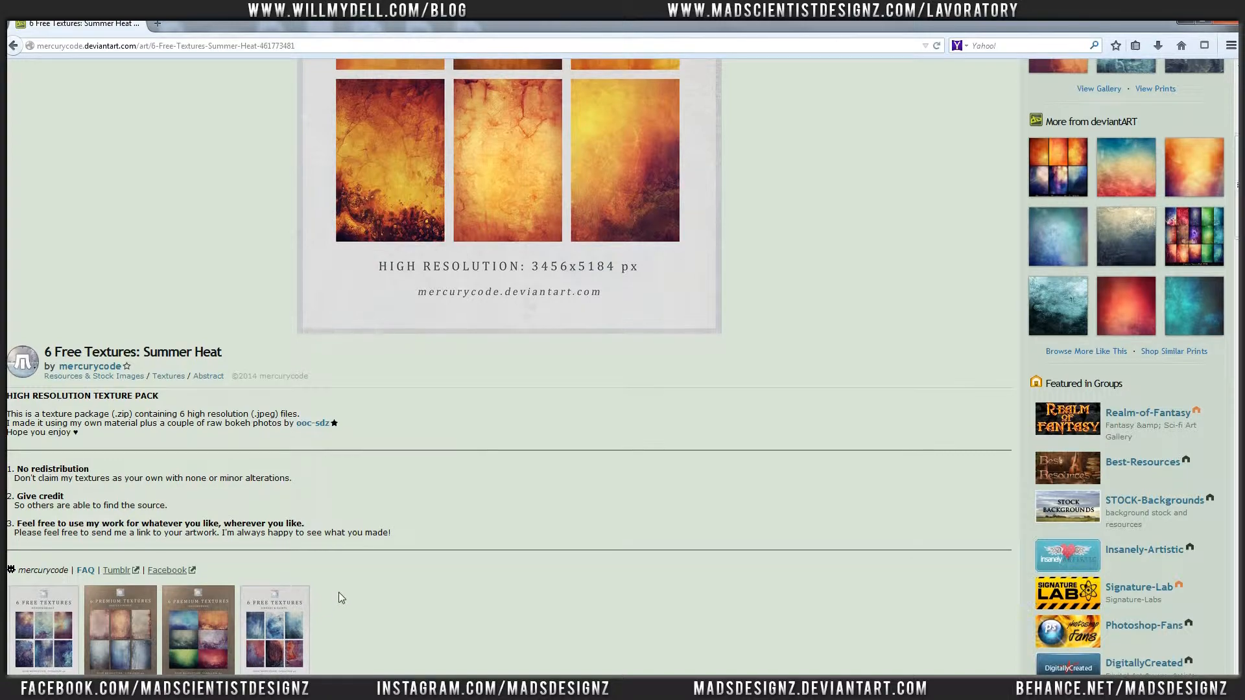
pyautogui.scroll(5, 484, 581)
pyautogui.scroll(1, 610, 529)
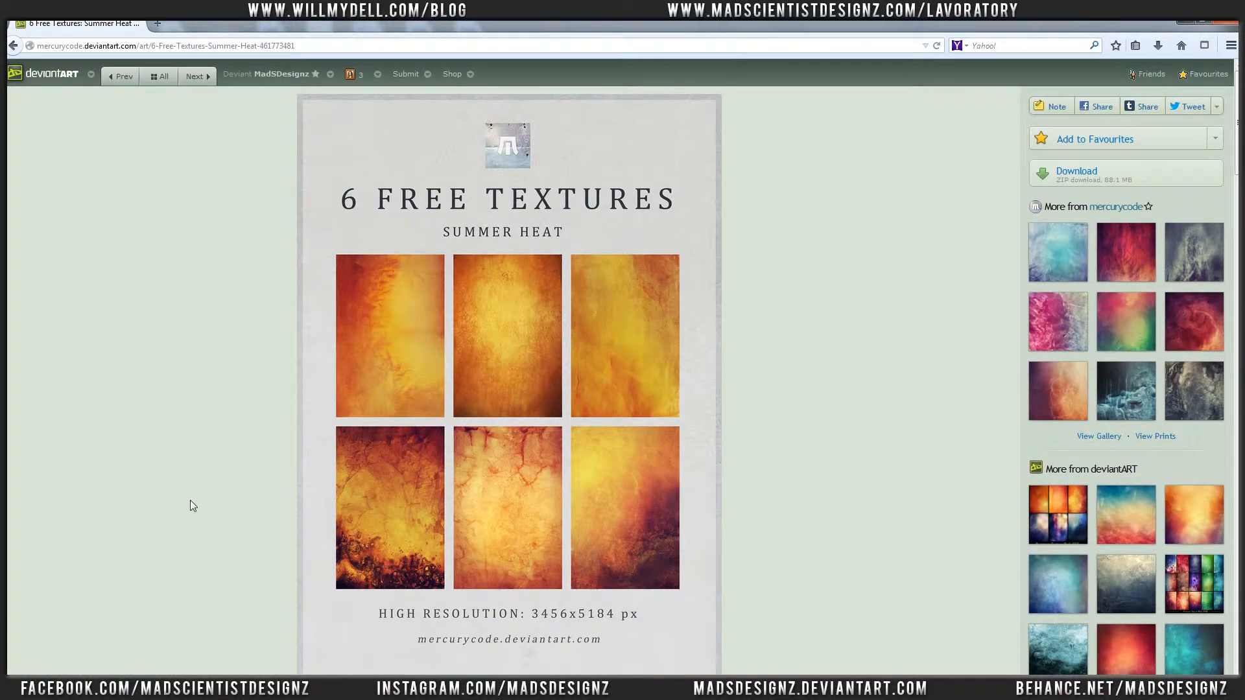
# Step: Return to Photoshop and compare the IMG_2872.psd portrait with the document holding the Summer Heat textures
pyautogui.hotkey('alt', 'Tab')
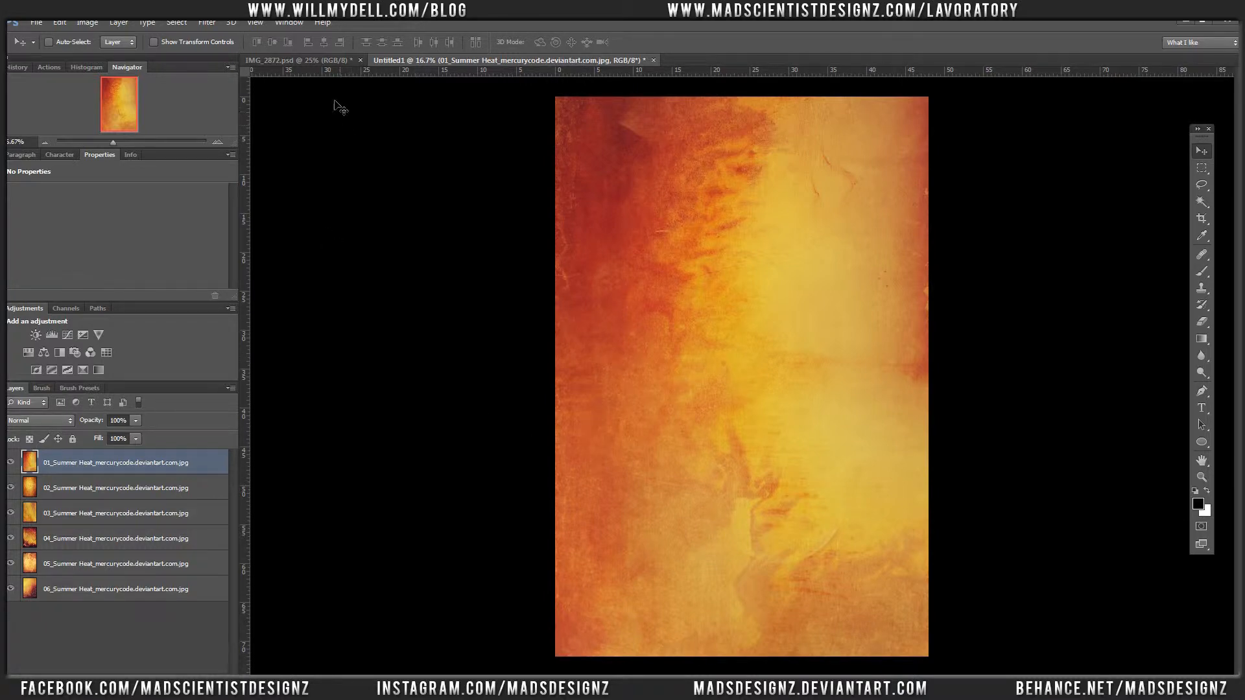
pyautogui.click(323, 58)
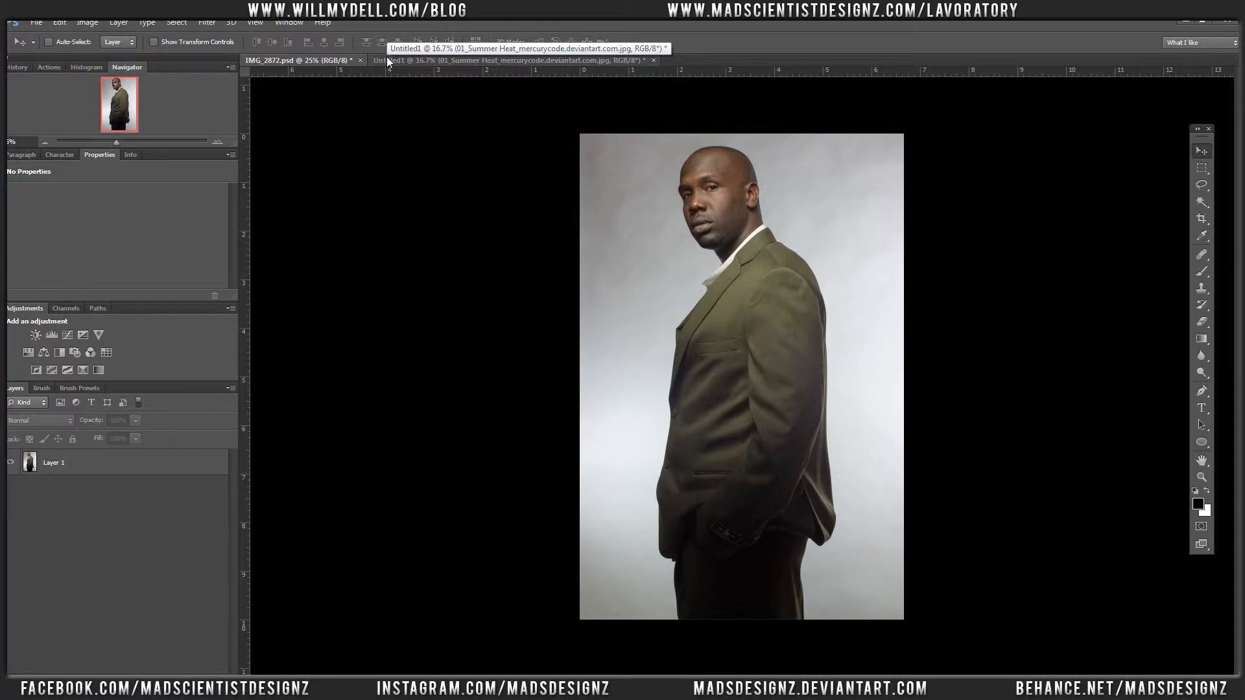
pyautogui.click(387, 59)
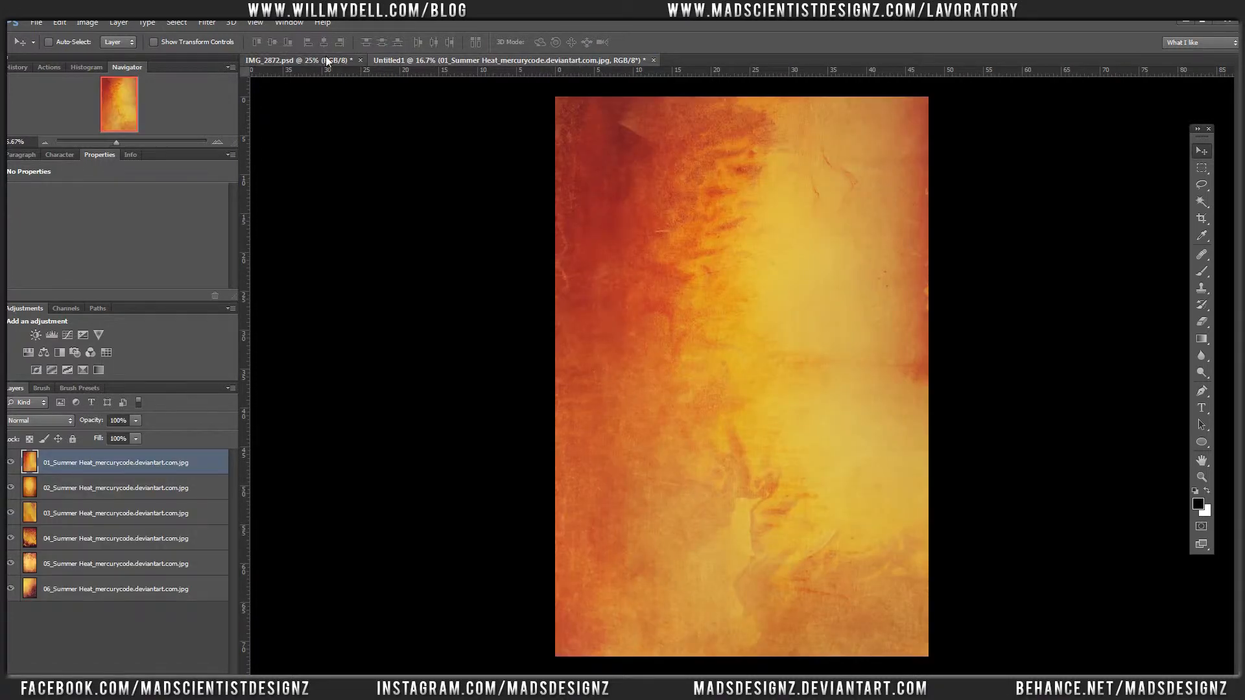
pyautogui.click(326, 57)
pyautogui.click(398, 60)
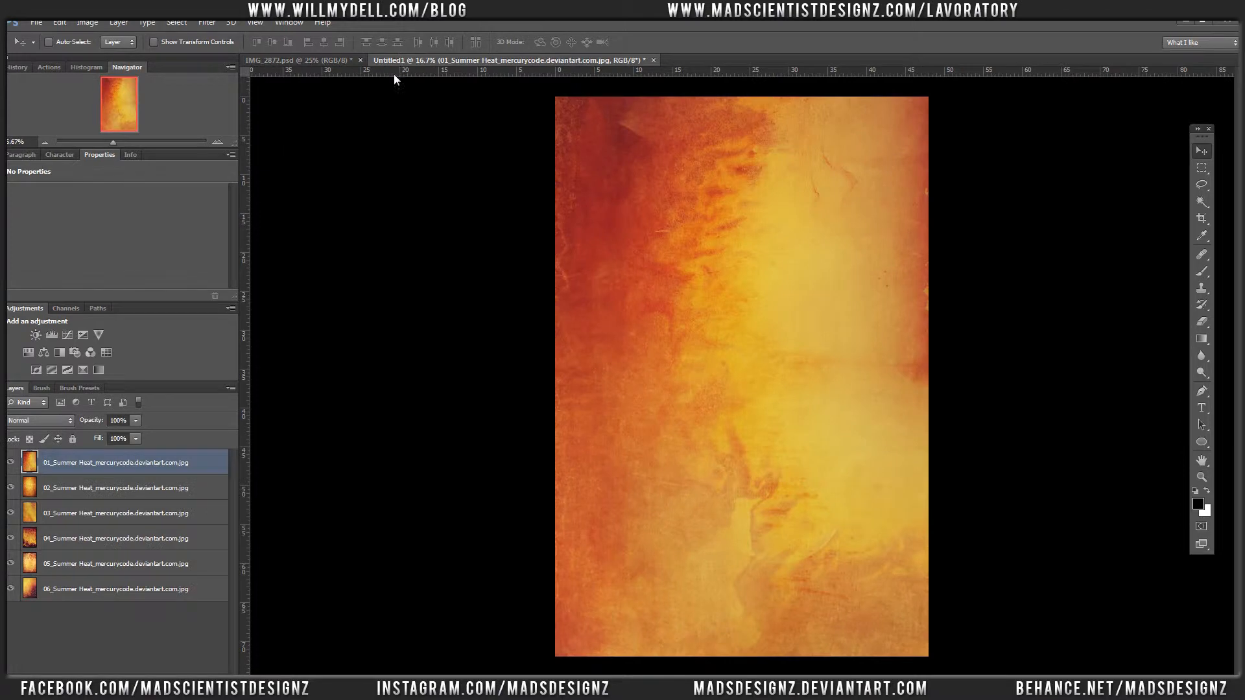
# Step: Group all six Summer Heat layers in the texture document and name the group "texture"
pyautogui.keyDown('shift'); pyautogui.click(183, 589); pyautogui.keyUp('shift')
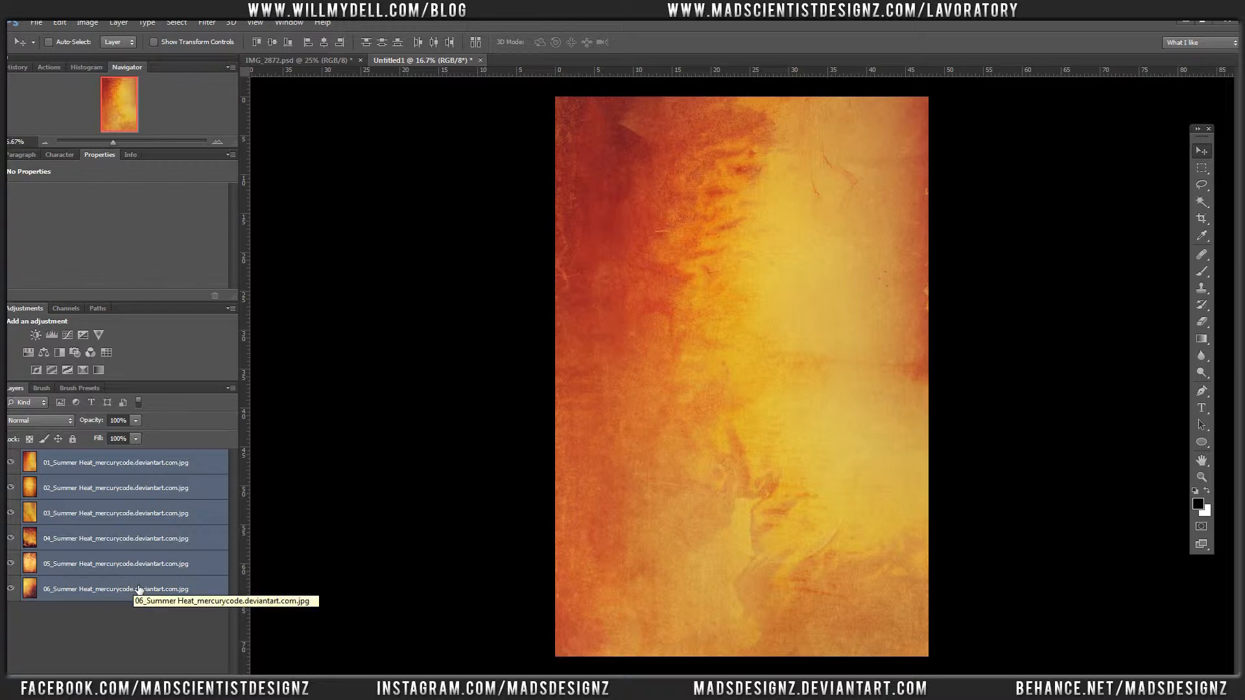
pyautogui.hotkey('ctrl', 'g')
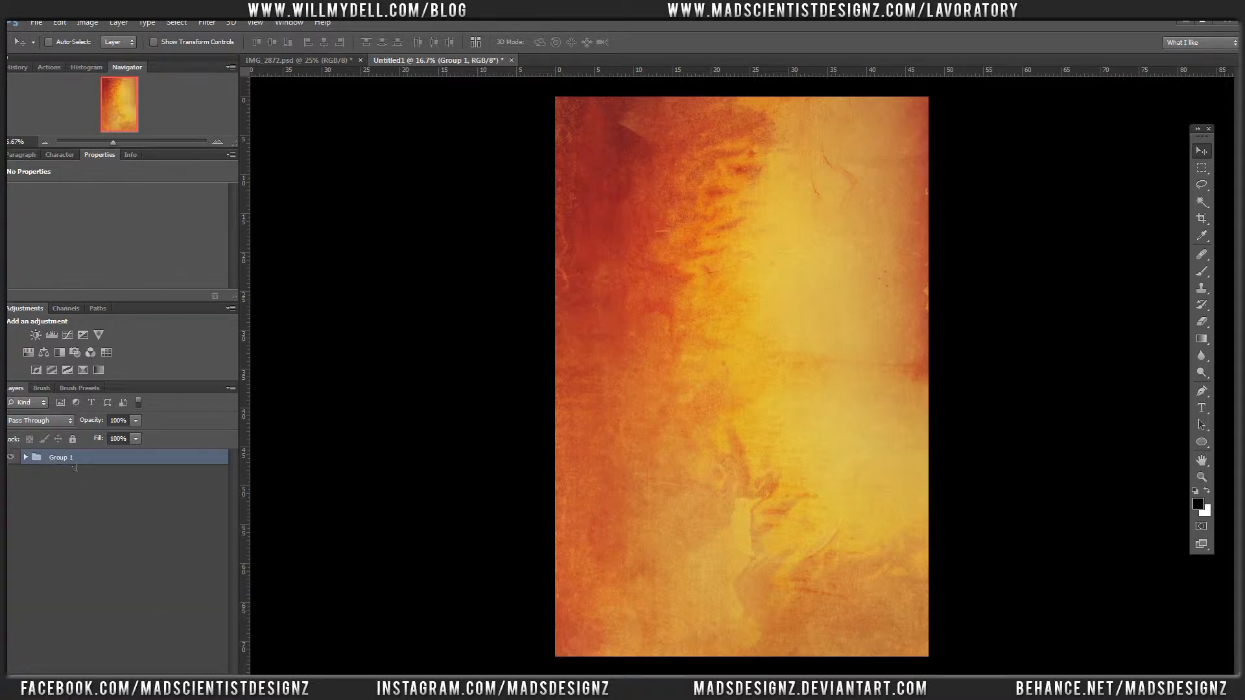
pyautogui.doubleClick(62, 457)
pyautogui.write('texture')
pyautogui.press('Return')
# Step: Copy the texture group over the portrait in IMG_2872.psd and close the source texture document
pyautogui.moveTo(413, 61); pyautogui.dragTo(295, 189)
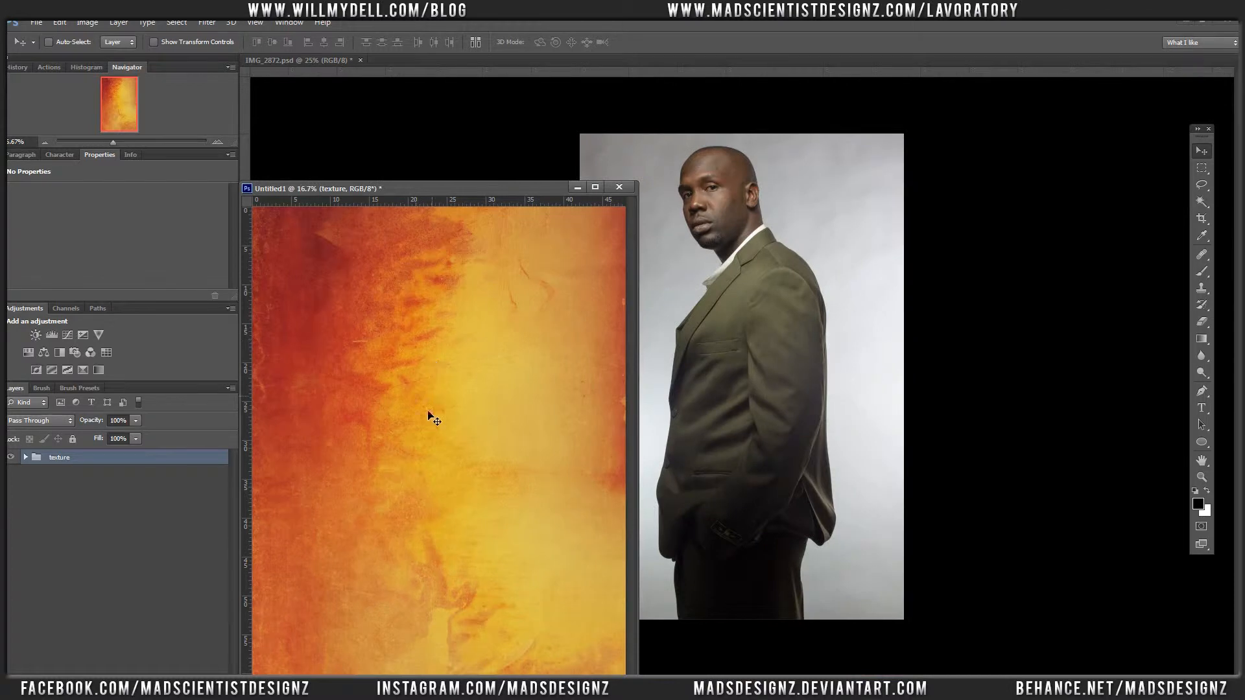
pyautogui.moveTo(516, 396); pyautogui.dragTo(798, 366)
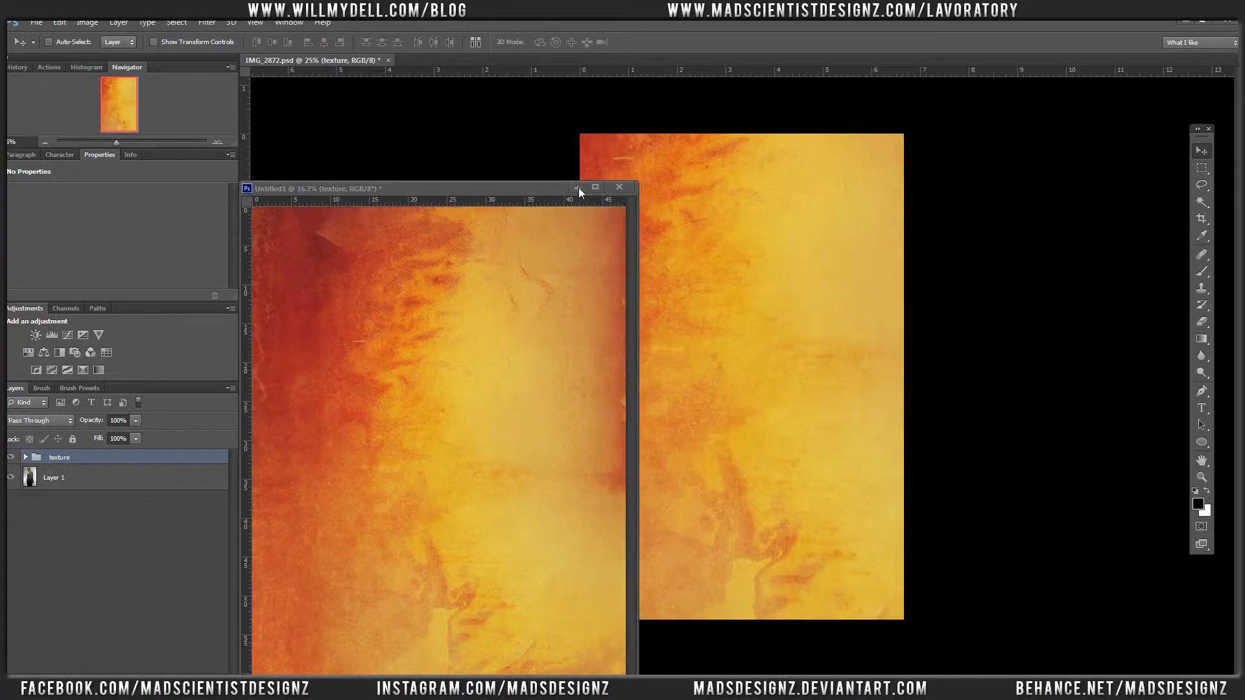
pyautogui.click(619, 187)
pyautogui.click(620, 268)
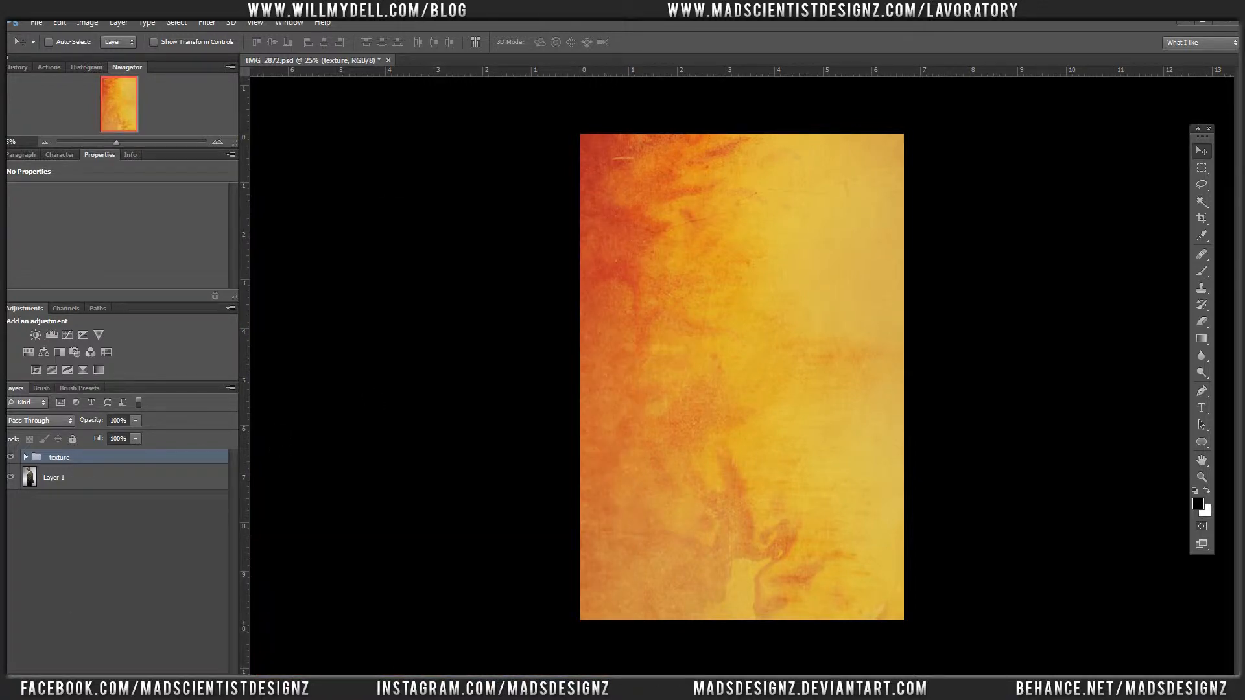
# Step: Add a layer mask to the texture group and invert it to black
pyautogui.click(104, 681)
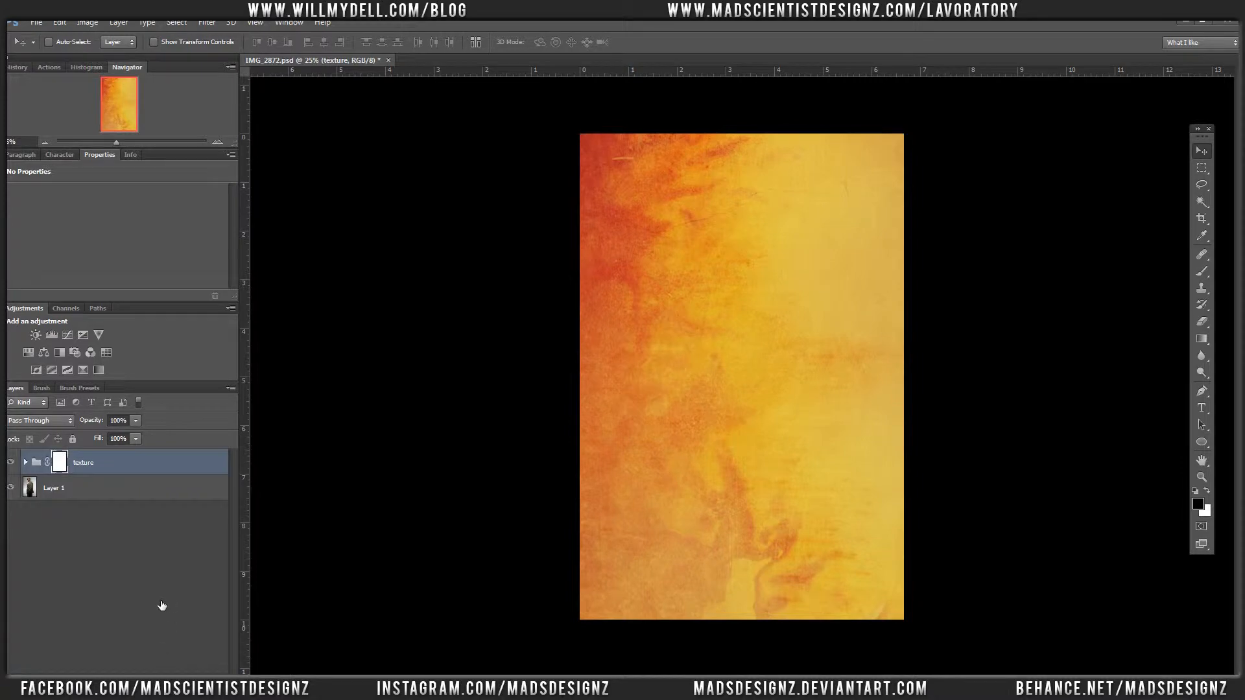
pyautogui.hotkey('ctrl', 'i')
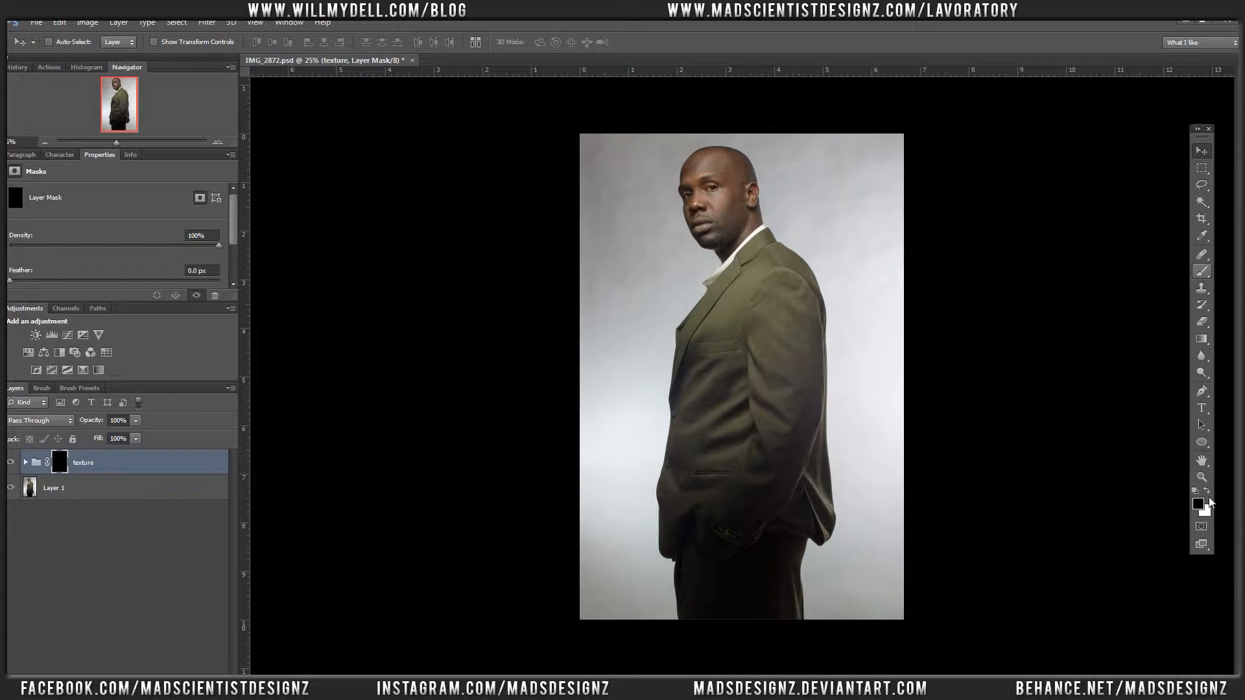
# Step: Paint white on the group's mask with a soft brush to reveal the texture over the backdrop on both sides of the man
pyautogui.press('b')
pyautogui.press('x')
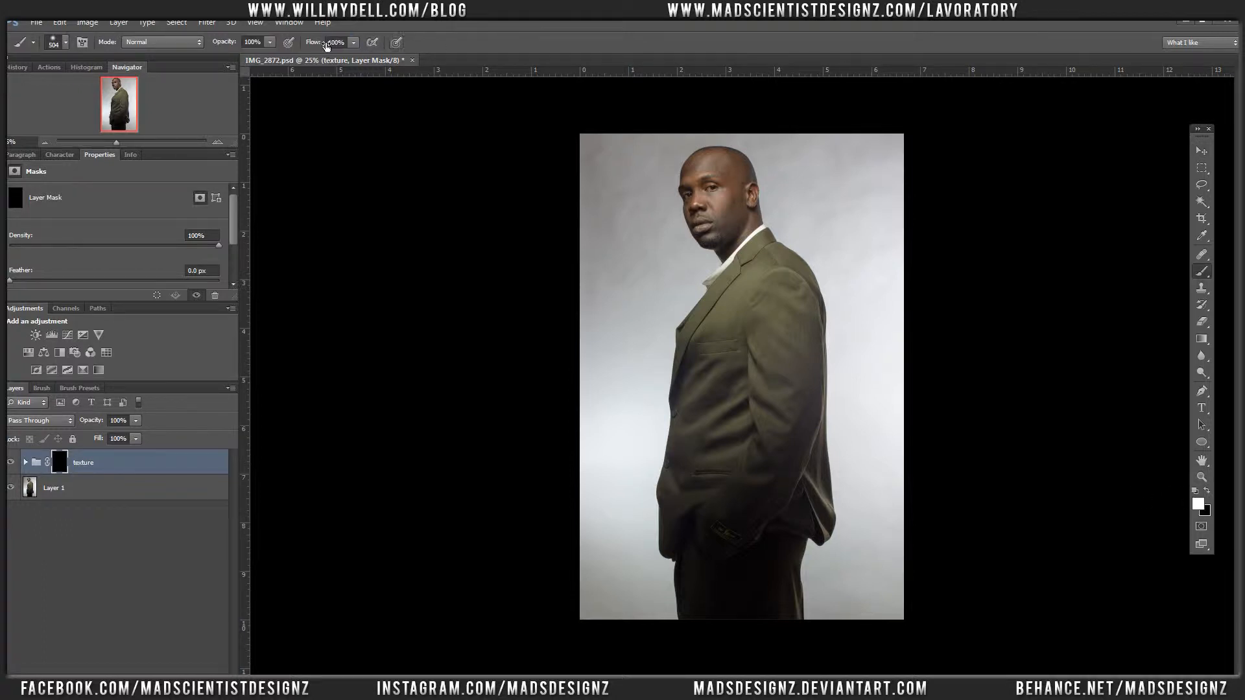
pyautogui.rightClick(668, 262)
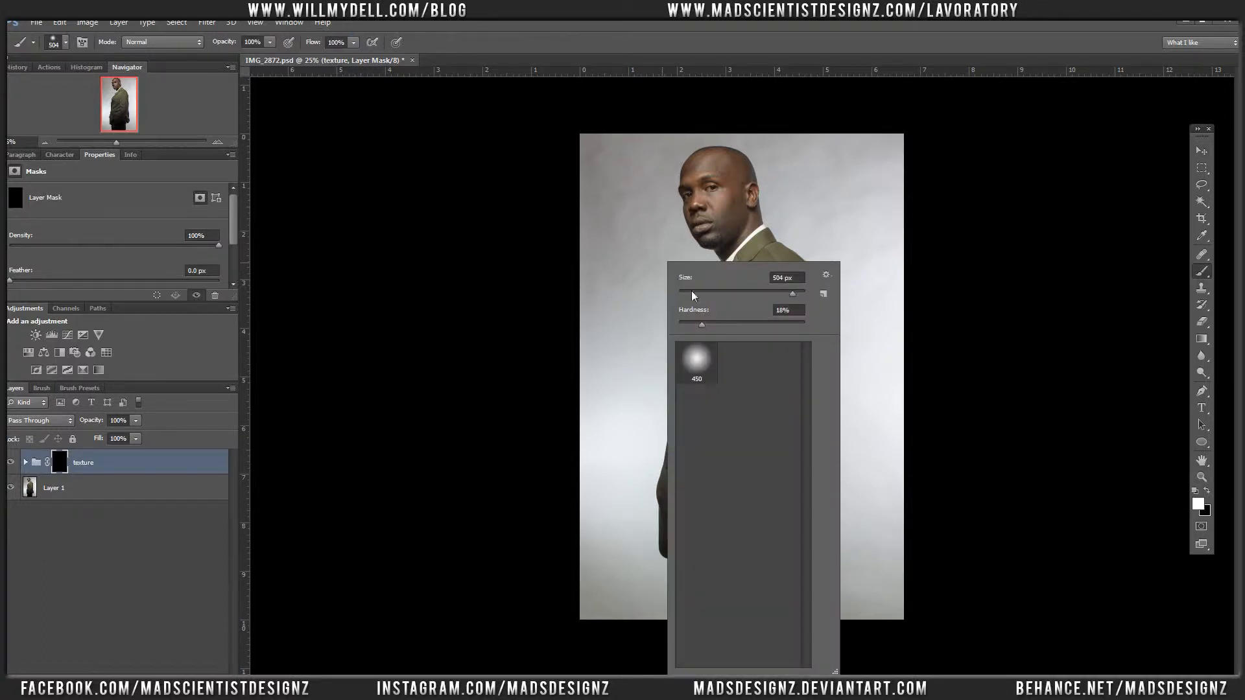
pyautogui.moveTo(697, 322); pyautogui.dragTo(693, 322)
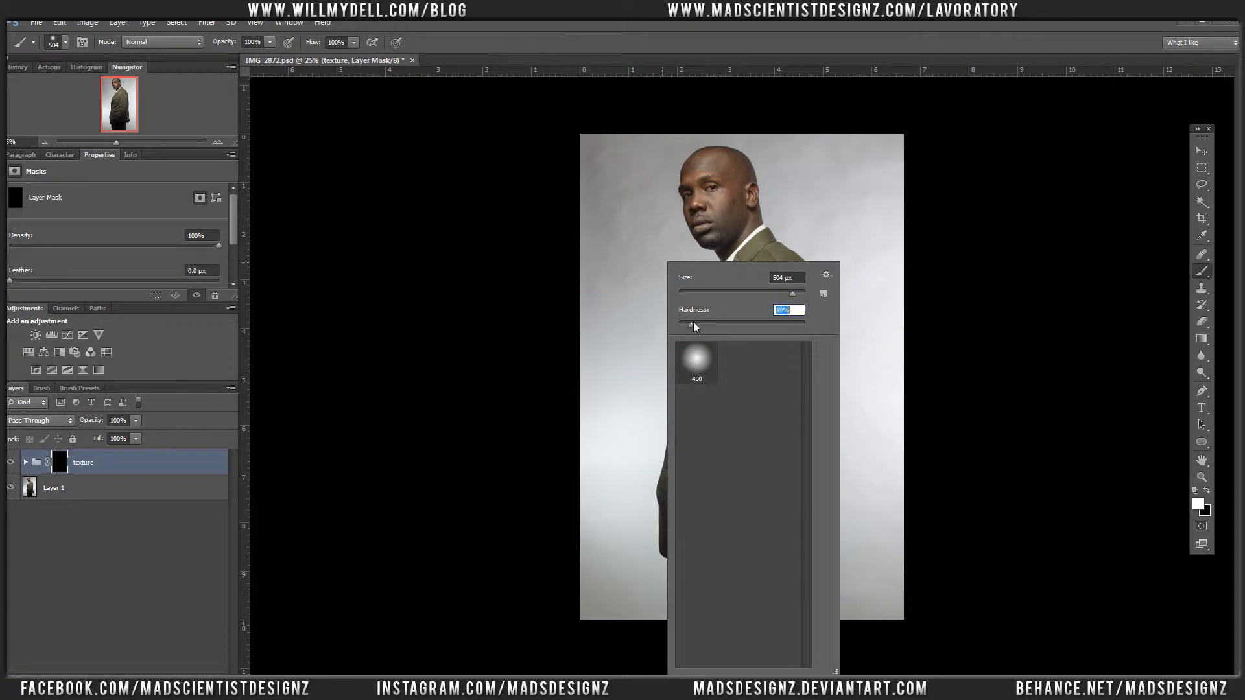
pyautogui.click(781, 290)
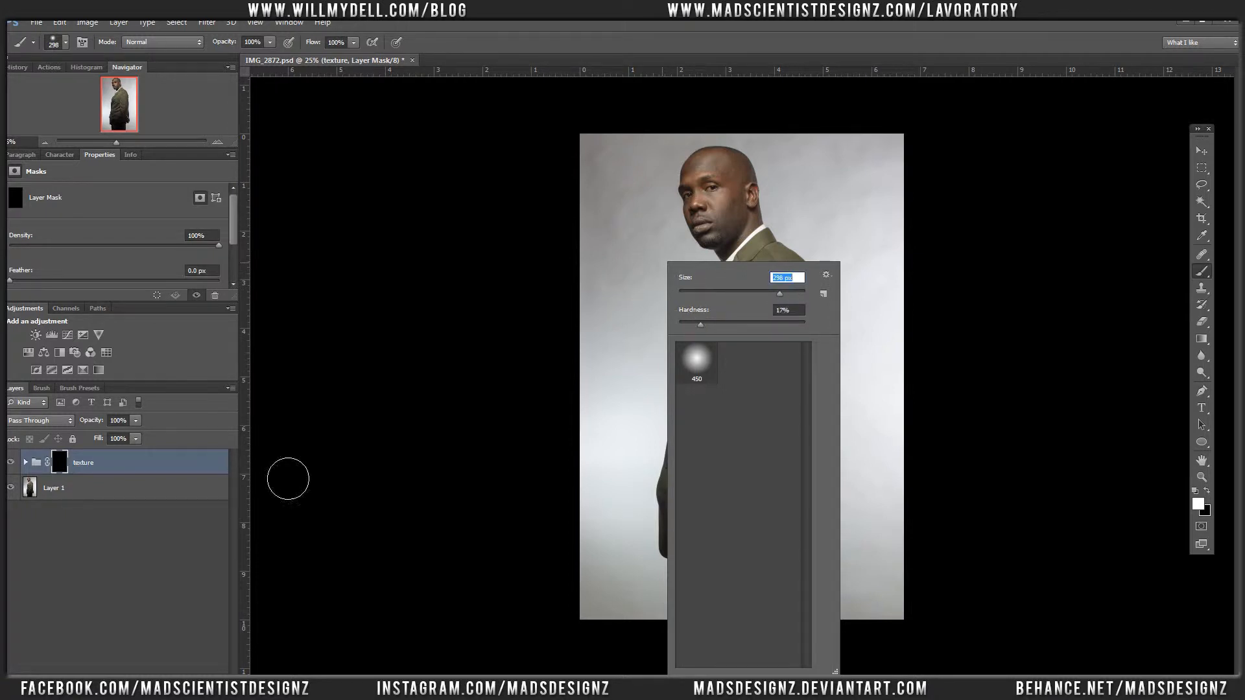
pyautogui.moveTo(613, 367)
pyautogui.mouseDown()
pyautogui.moveTo(636, 595)
pyautogui.moveTo(606, 495)
pyautogui.moveTo(651, 608)
pyautogui.moveTo(671, 600)
pyautogui.moveTo(678, 636)
pyautogui.moveTo(678, 565)
pyautogui.moveTo(669, 583)
pyautogui.moveTo(647, 533)
pyautogui.moveTo(658, 463)
pyautogui.moveTo(642, 428)
pyautogui.moveTo(647, 389)
pyautogui.moveTo(669, 387)
pyautogui.moveTo(681, 285)
pyautogui.moveTo(700, 292)
pyautogui.mouseUp()
pyautogui.moveTo(619, 266)
pyautogui.mouseDown()
pyautogui.moveTo(606, 365)
pyautogui.moveTo(604, 162)
pyautogui.moveTo(632, 187)
pyautogui.moveTo(645, 460)
pyautogui.mouseUp()
pyautogui.moveTo(859, 606)
pyautogui.mouseDown()
pyautogui.moveTo(879, 653)
pyautogui.moveTo(916, 632)
pyautogui.moveTo(905, 201)
pyautogui.moveTo(927, 189)
pyautogui.mouseUp()
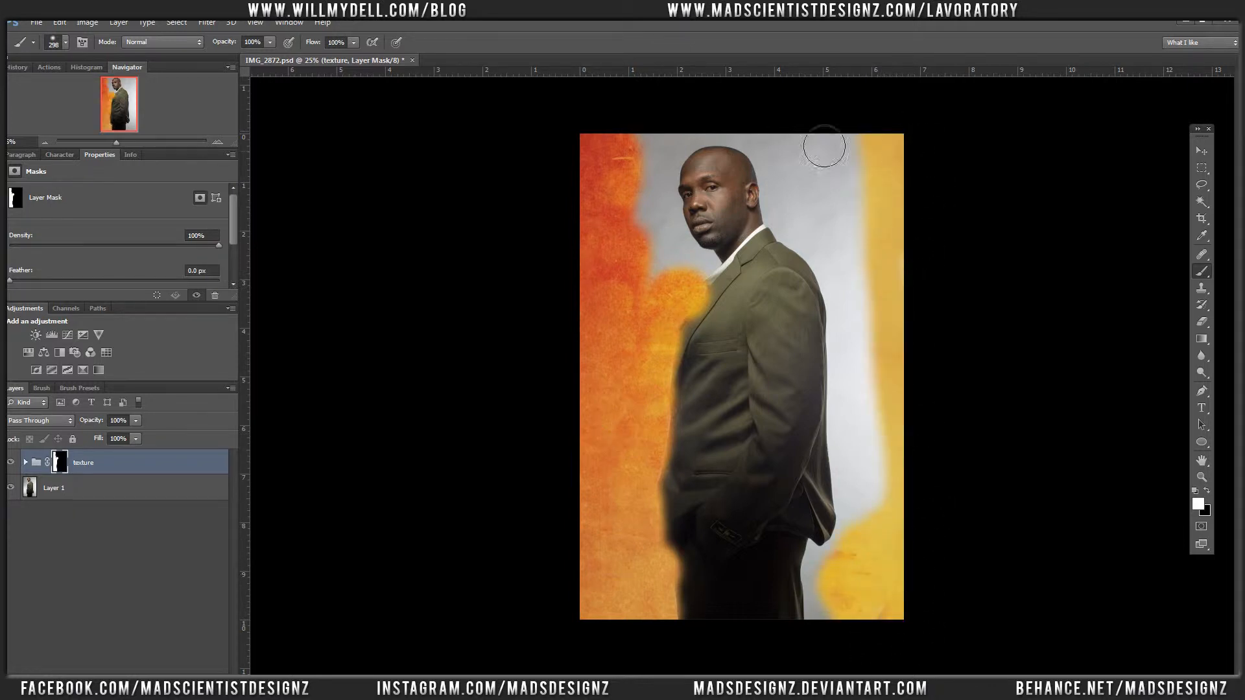
pyautogui.moveTo(788, 135)
pyautogui.mouseDown()
pyautogui.moveTo(812, 202)
pyautogui.moveTo(881, 159)
pyautogui.moveTo(908, 182)
pyautogui.moveTo(880, 207)
pyautogui.moveTo(843, 203)
pyautogui.moveTo(827, 224)
pyautogui.moveTo(891, 308)
pyautogui.moveTo(868, 231)
pyautogui.moveTo(872, 317)
pyautogui.moveTo(849, 254)
pyautogui.moveTo(881, 242)
pyautogui.moveTo(875, 415)
pyautogui.moveTo(896, 402)
pyautogui.moveTo(915, 262)
pyautogui.moveTo(915, 415)
pyautogui.moveTo(889, 365)
pyautogui.moveTo(871, 373)
pyautogui.moveTo(872, 350)
pyautogui.moveTo(867, 385)
pyautogui.moveTo(874, 528)
pyautogui.moveTo(900, 474)
pyautogui.moveTo(904, 517)
pyautogui.moveTo(867, 562)
pyautogui.moveTo(850, 650)
pyautogui.moveTo(849, 609)
pyautogui.moveTo(907, 644)
pyautogui.moveTo(898, 607)
pyautogui.mouseUp()
# Step: Reduce the brush to 150 px and paint white on the mask around the head, shoulders and lower jacket edge
pyautogui.press('[')
pyautogui.press('[')
pyautogui.press('[')
pyautogui.press('[')
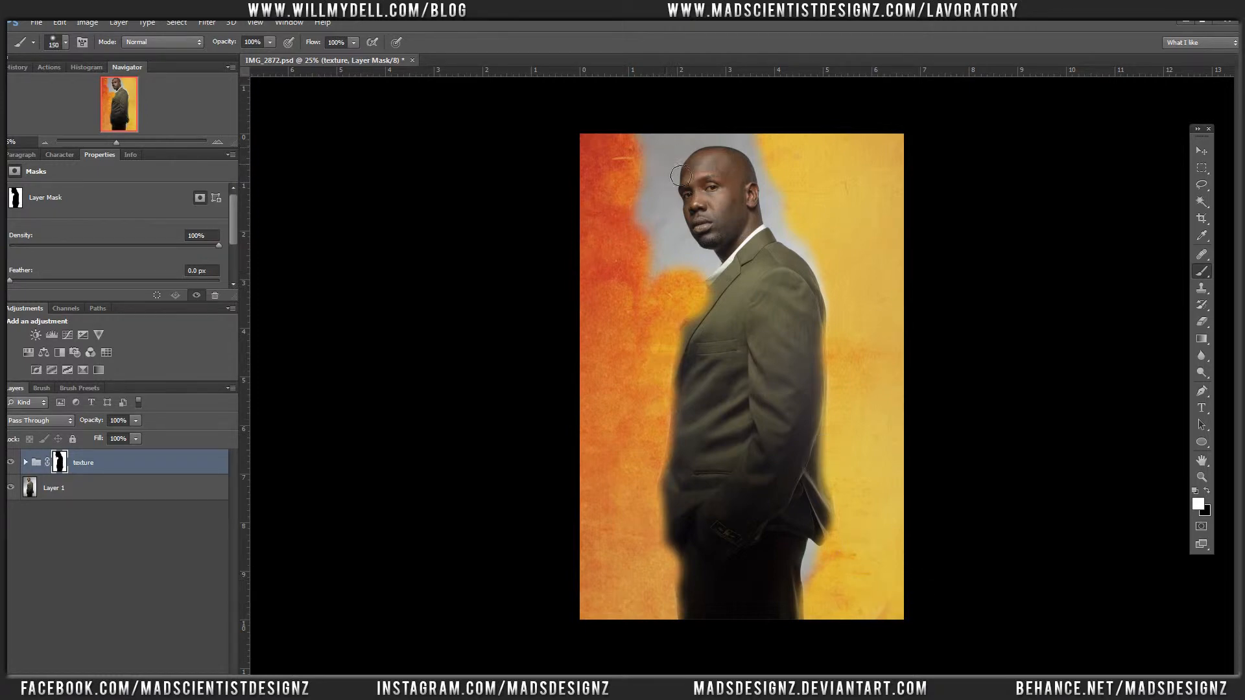
pyautogui.moveTo(672, 192)
pyautogui.mouseDown()
pyautogui.moveTo(693, 262)
pyautogui.moveTo(719, 275)
pyautogui.moveTo(673, 280)
pyautogui.moveTo(665, 205)
pyautogui.moveTo(671, 280)
pyautogui.moveTo(648, 180)
pyautogui.moveTo(680, 142)
pyautogui.moveTo(674, 177)
pyautogui.moveTo(723, 140)
pyautogui.moveTo(693, 156)
pyautogui.moveTo(745, 142)
pyautogui.moveTo(776, 161)
pyautogui.moveTo(805, 195)
pyautogui.moveTo(762, 160)
pyautogui.moveTo(787, 197)
pyautogui.moveTo(777, 183)
pyautogui.moveTo(784, 228)
pyautogui.moveTo(782, 211)
pyautogui.moveTo(848, 319)
pyautogui.moveTo(823, 234)
pyautogui.mouseUp()
pyautogui.moveTo(821, 564)
pyautogui.mouseDown()
pyautogui.moveTo(817, 609)
pyautogui.moveTo(819, 550)
pyautogui.mouseUp()
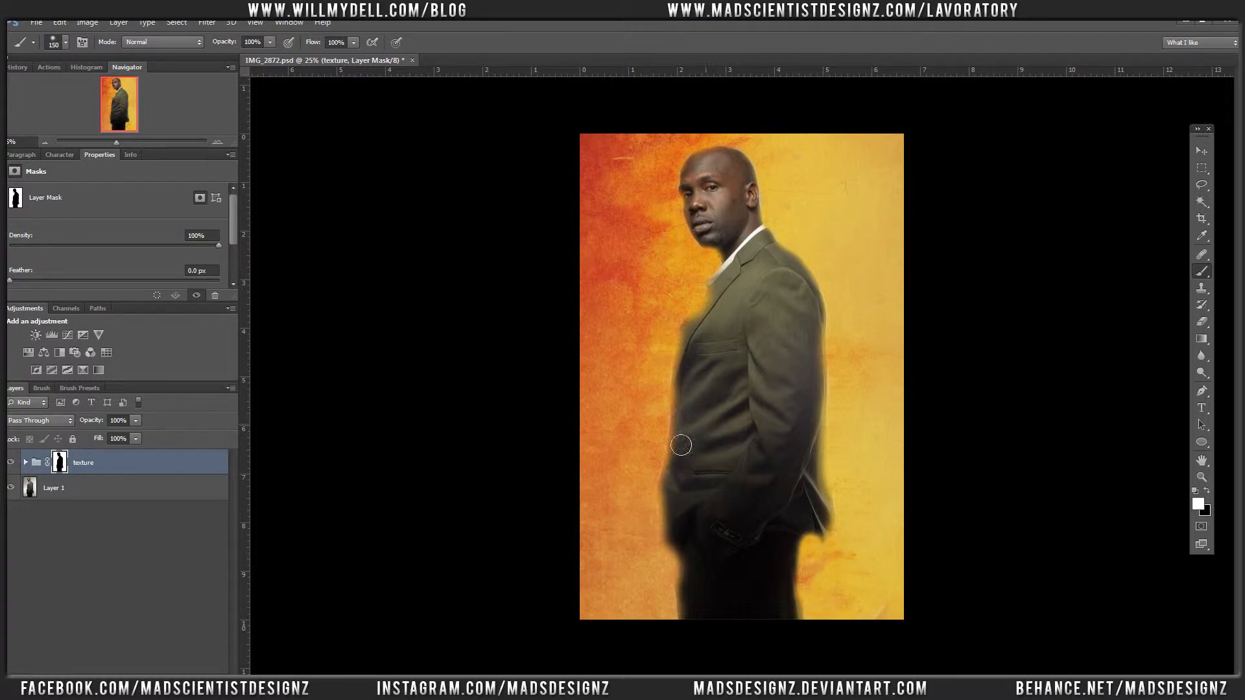
# Step: Set the blend mode of all six Summer Heat layers inside the texture group to Soft Light
pyautogui.press('v')
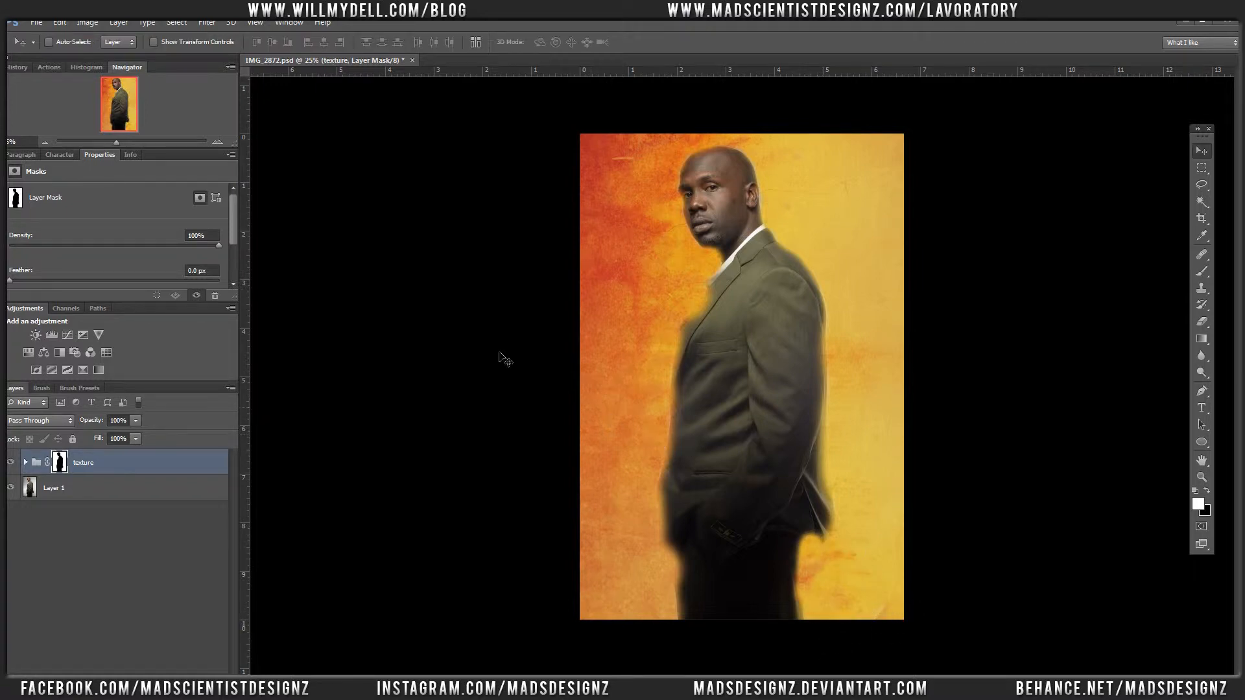
pyautogui.click(26, 462)
pyautogui.click(83, 497)
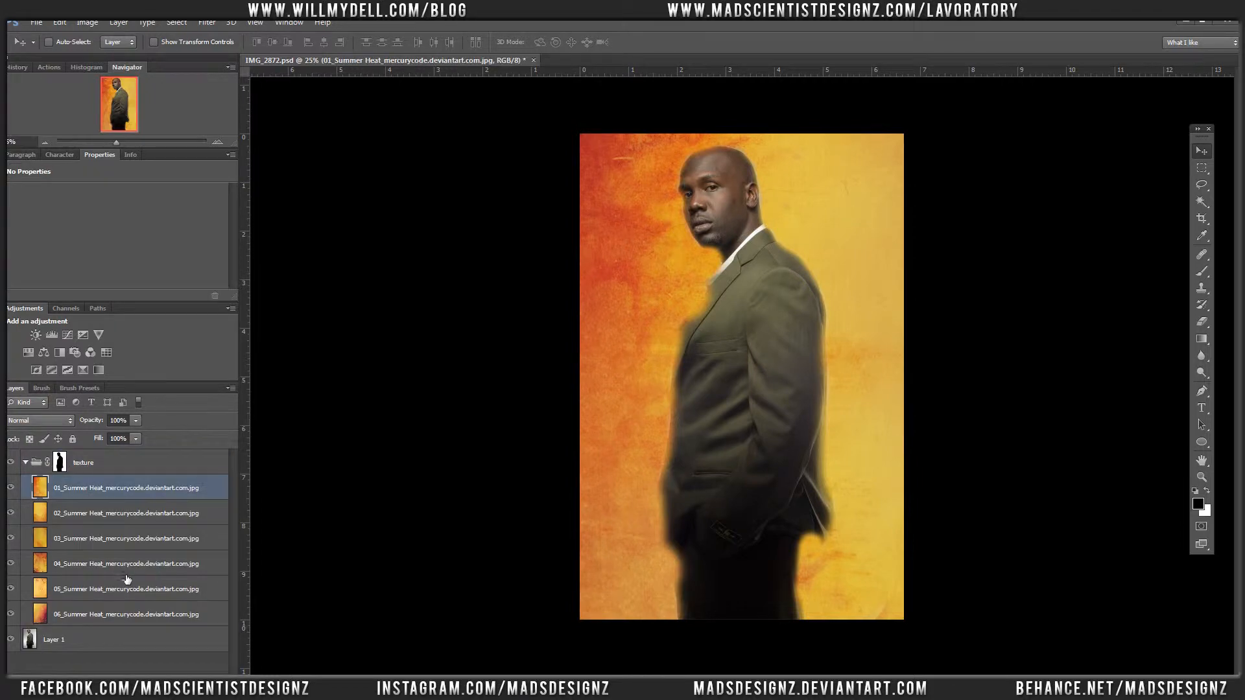
pyautogui.keyDown('shift'); pyautogui.click(117, 615); pyautogui.keyUp('shift')
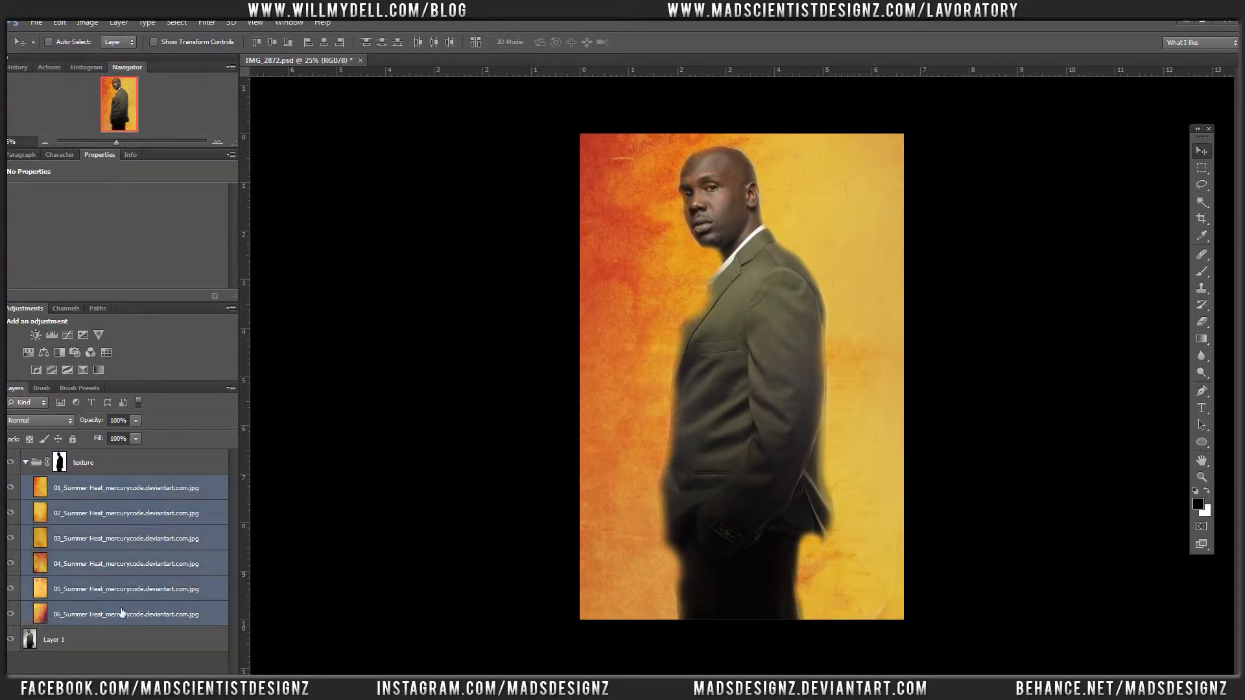
pyautogui.click(55, 422)
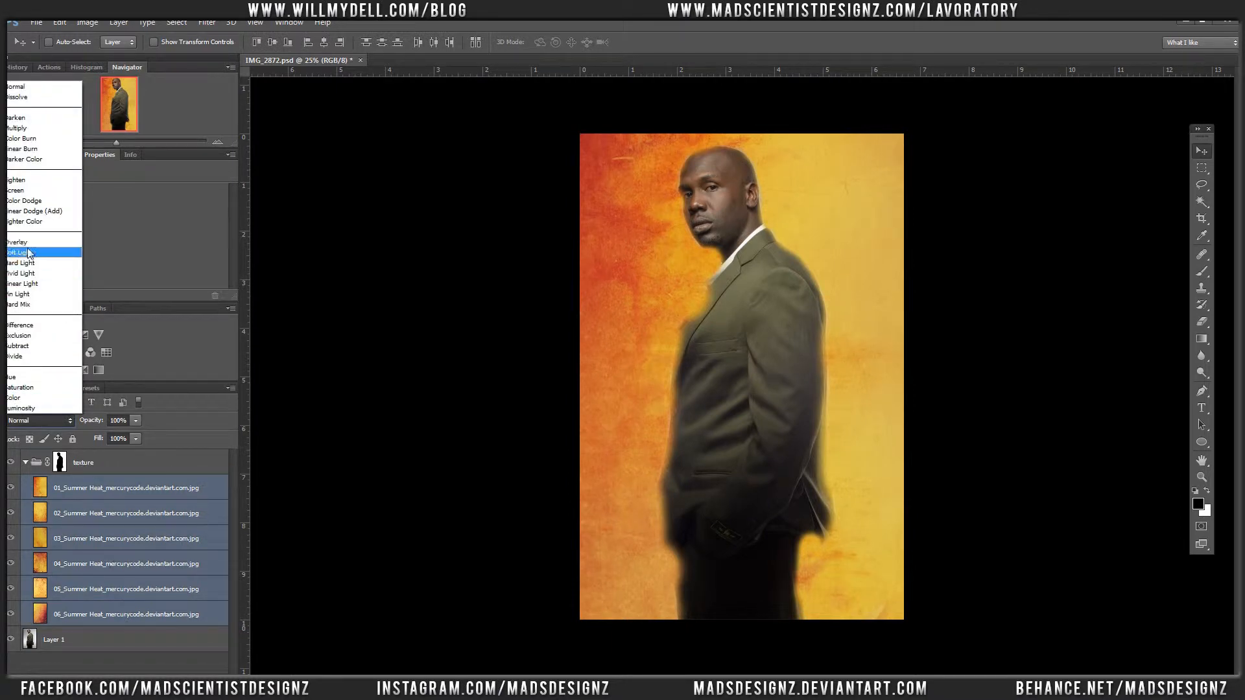
pyautogui.click(29, 251)
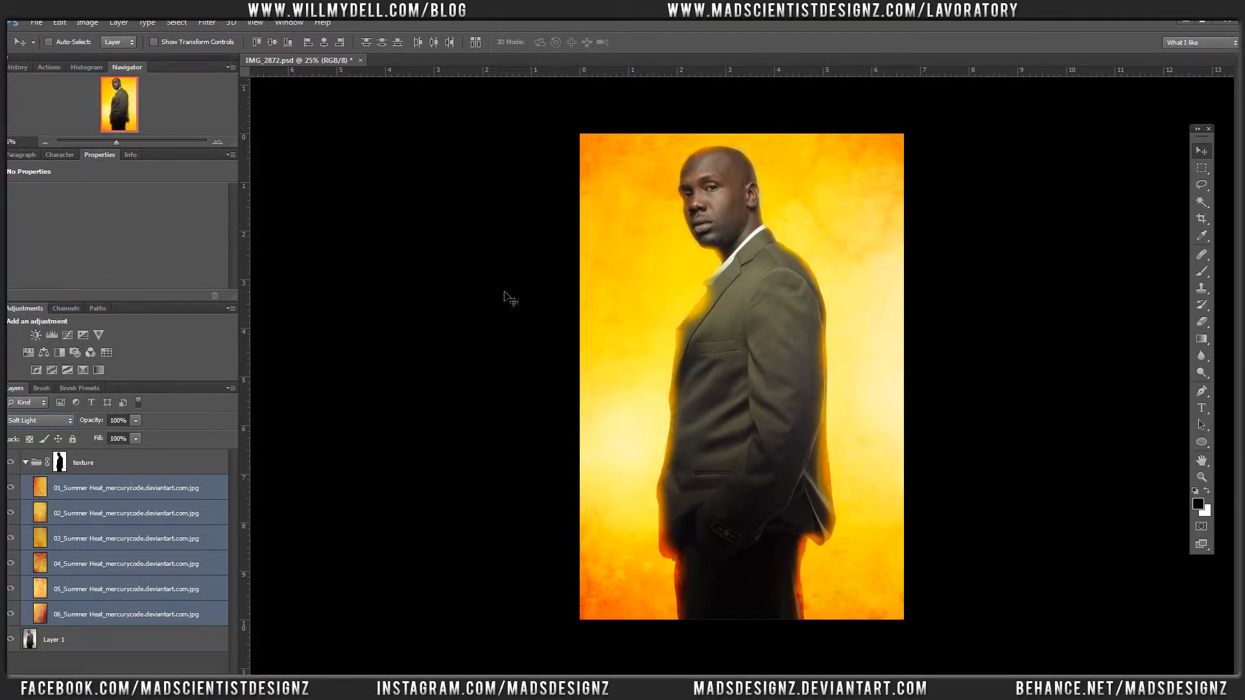
# Step: Hide all six Summer Heat layers inside the texture group
pyautogui.click(94, 491)
pyautogui.moveTo(10, 488); pyautogui.dragTo(25, 621)
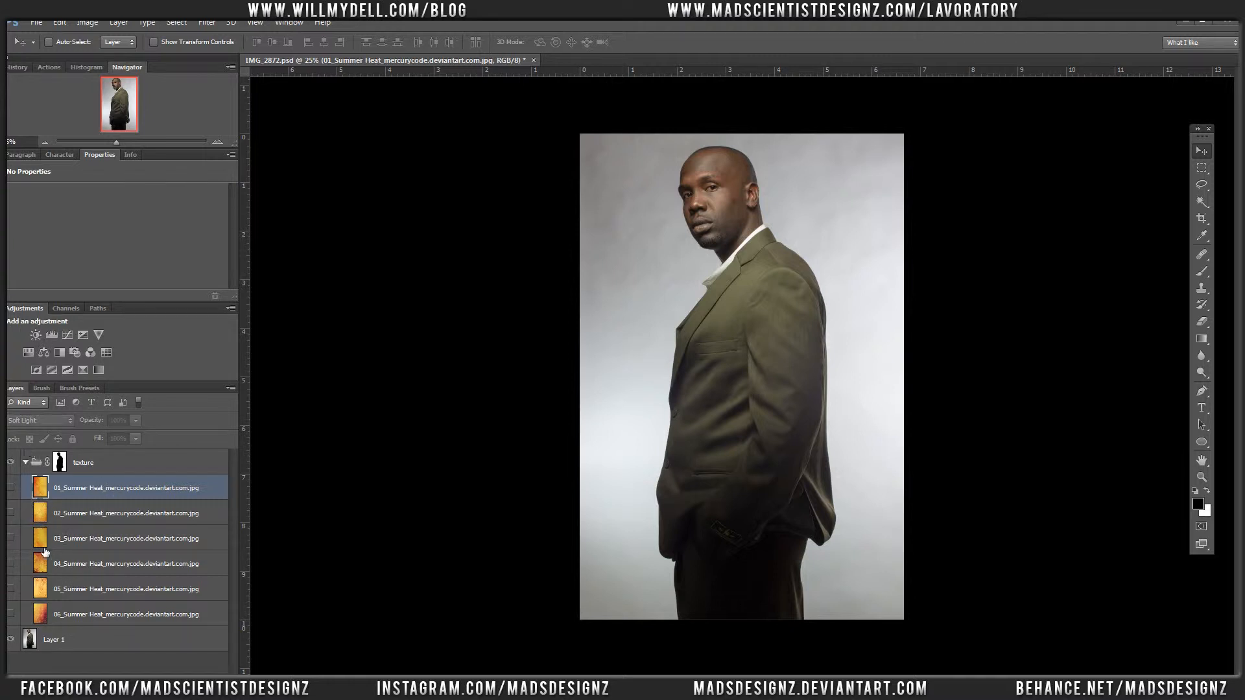
# Step: Preview the Summer Heat layers one at a time over the portrait, from 06 up to 01
pyautogui.click(15, 614)
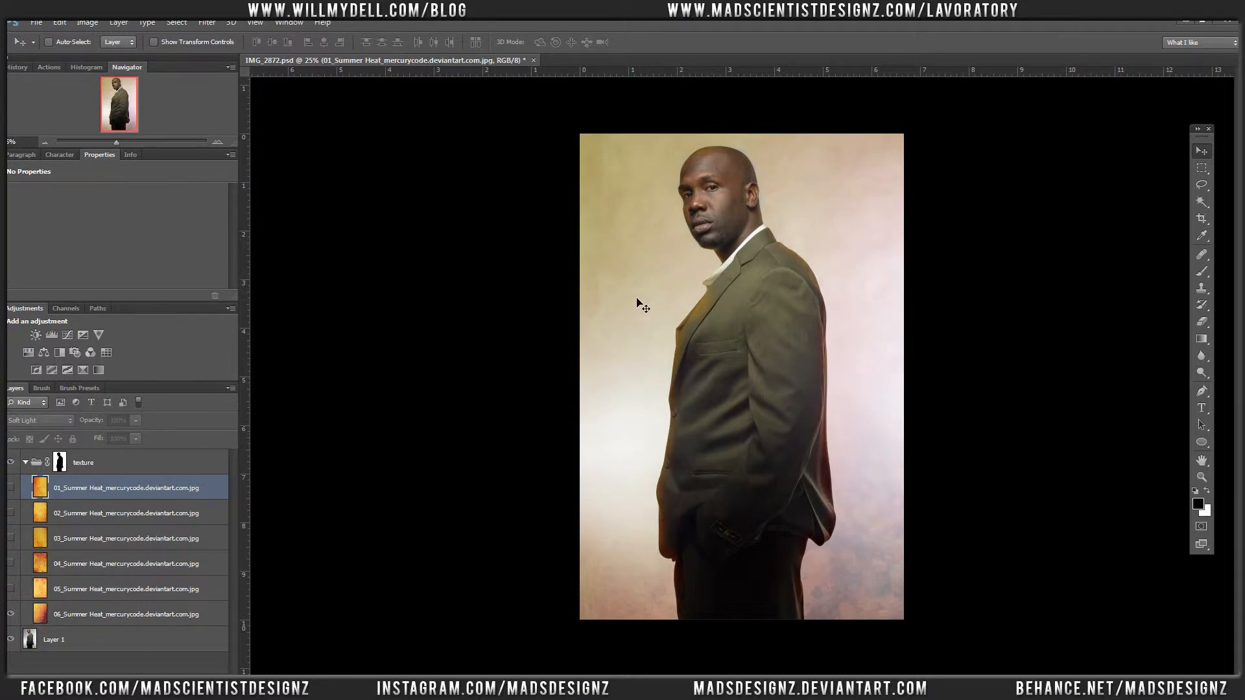
pyautogui.click(10, 613)
pyautogui.click(11, 589)
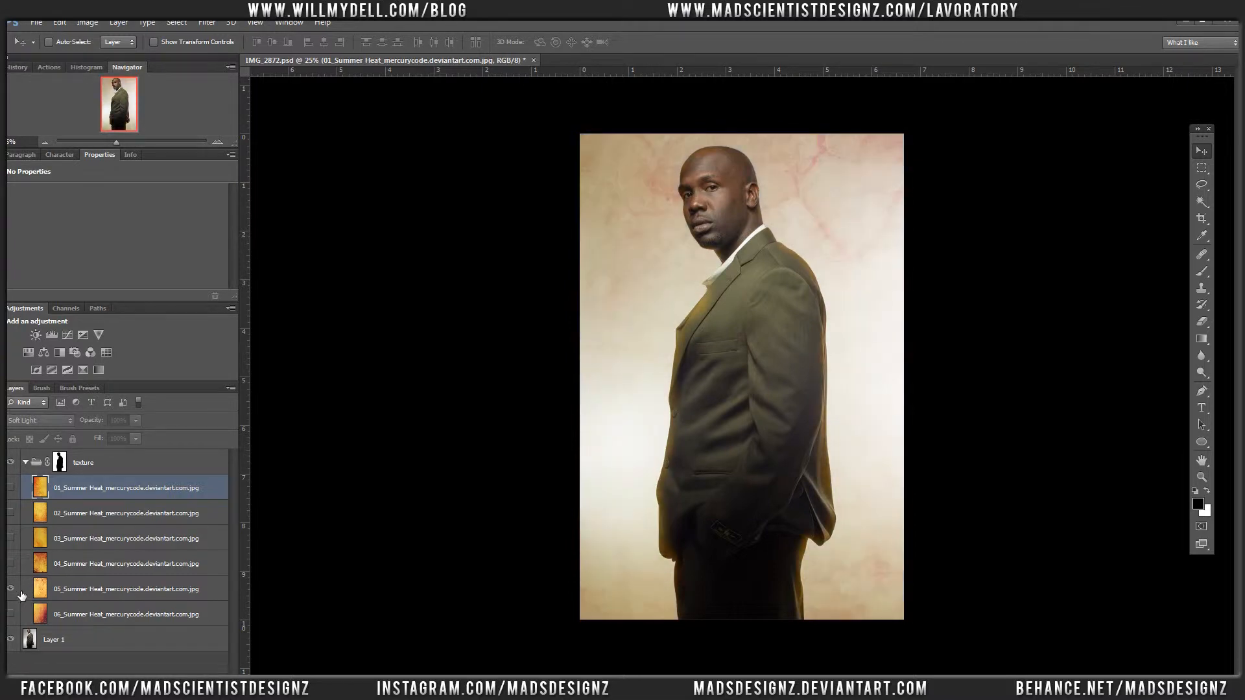
pyautogui.click(10, 588)
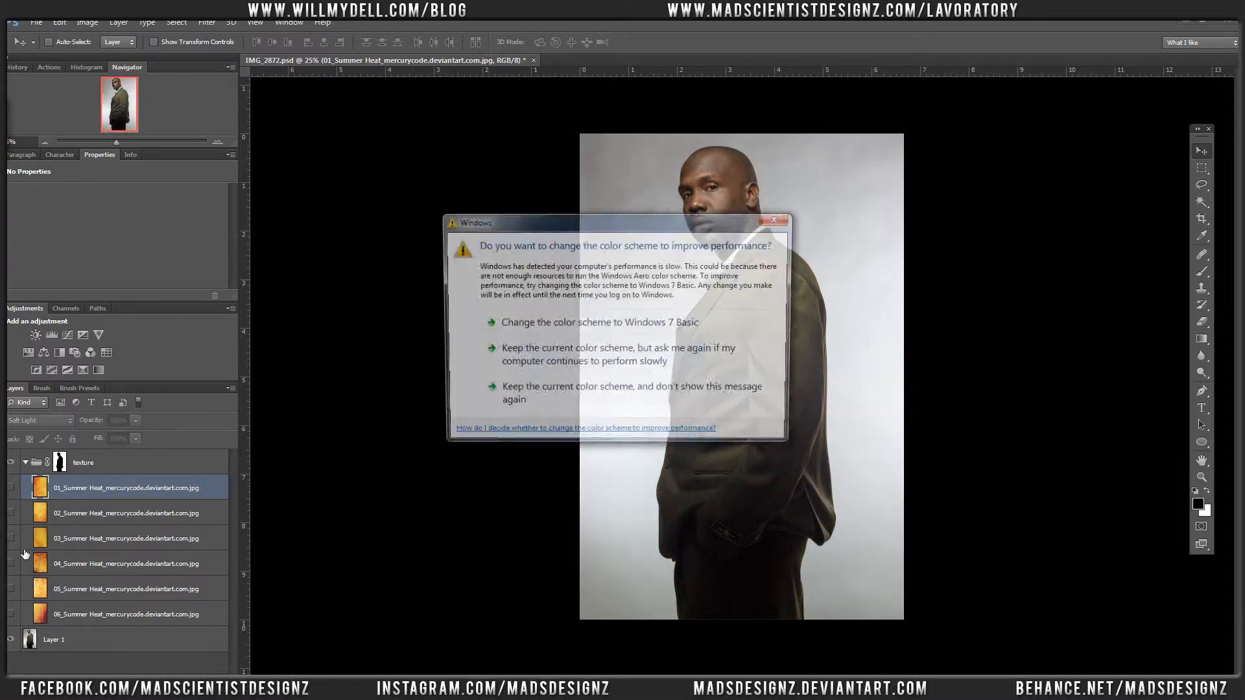
pyautogui.click(779, 218)
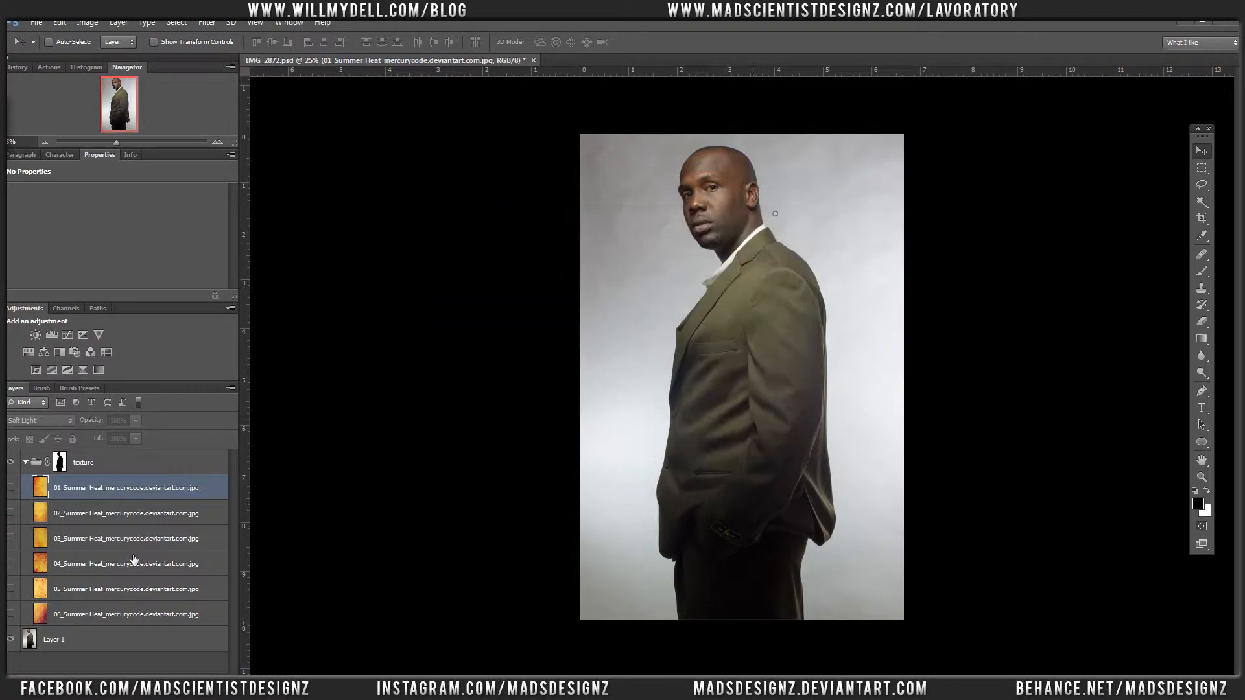
pyautogui.click(13, 563)
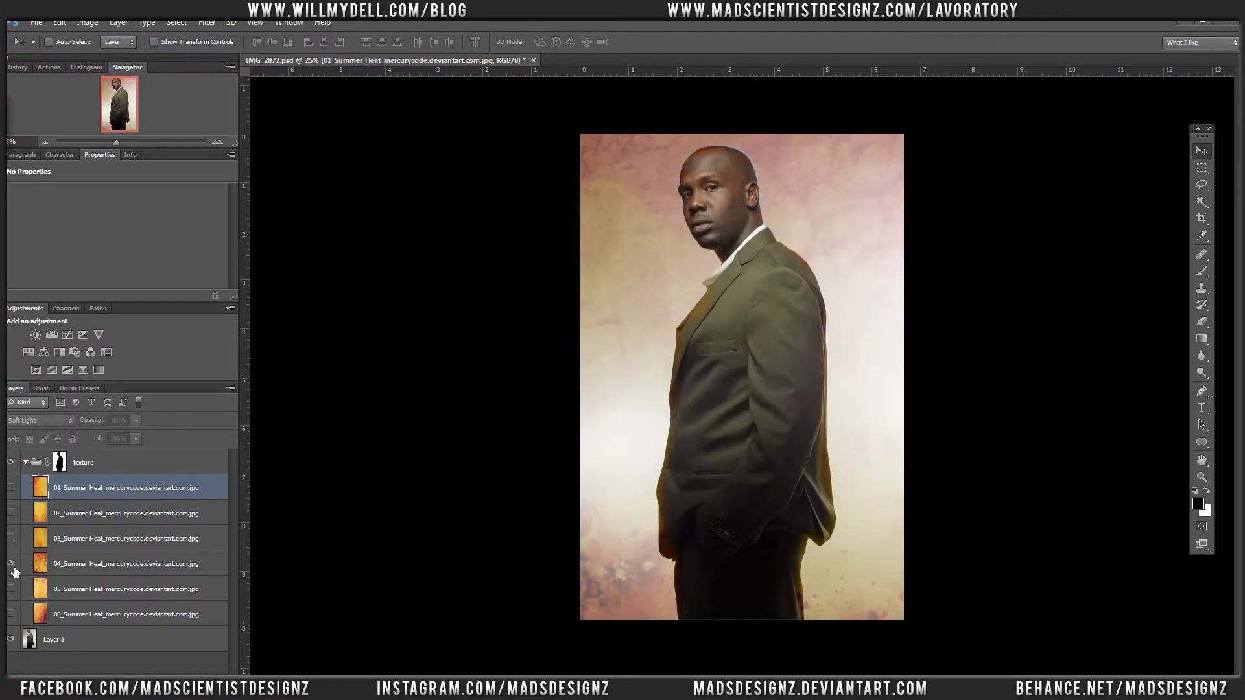
pyautogui.click(13, 560)
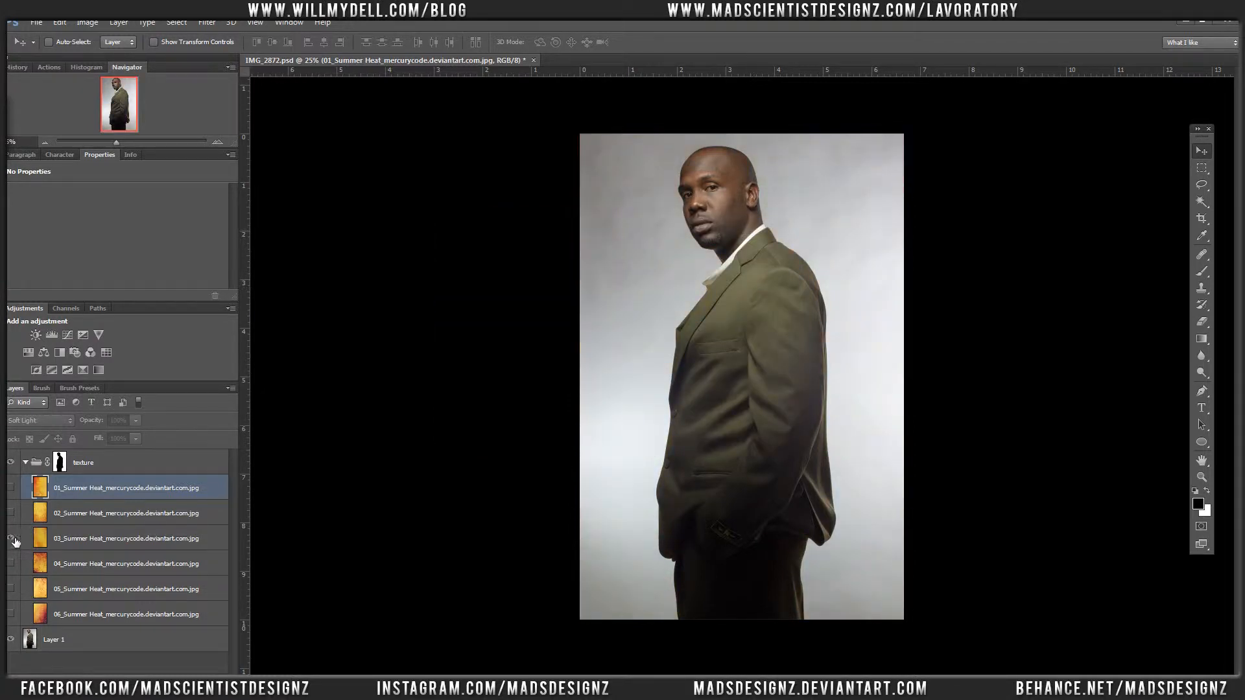
pyautogui.click(14, 543)
pyautogui.click(17, 537)
pyautogui.click(14, 514)
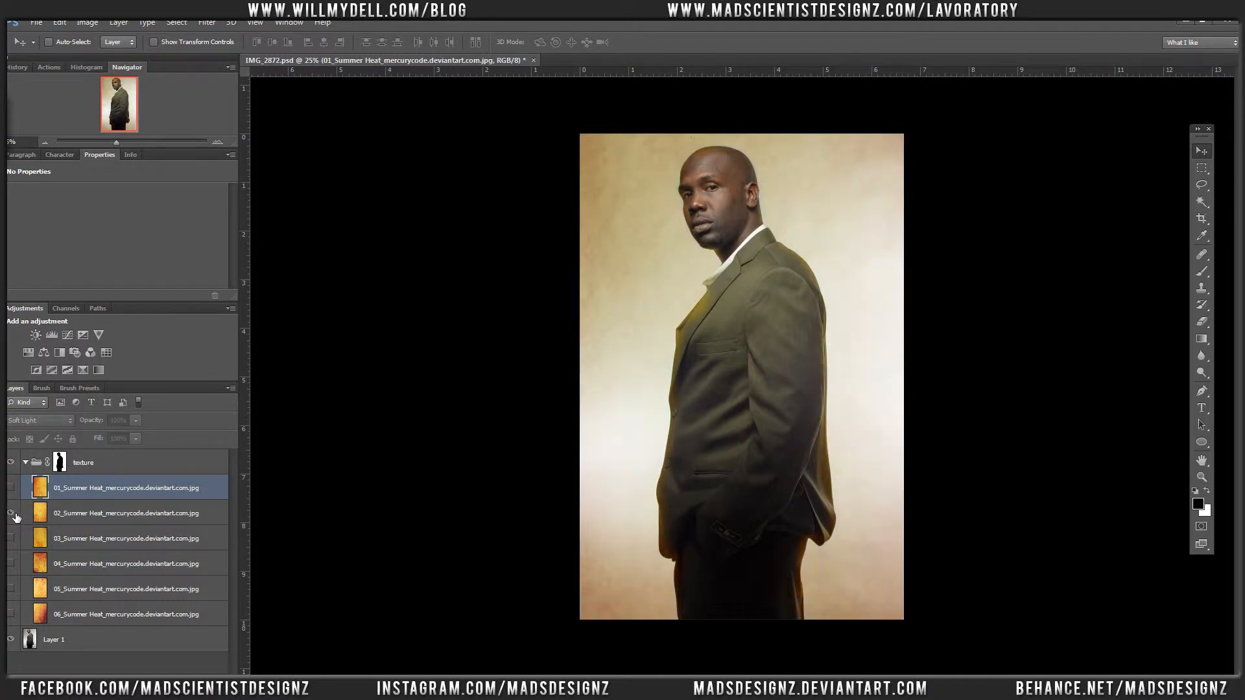
pyautogui.click(14, 514)
pyautogui.click(14, 490)
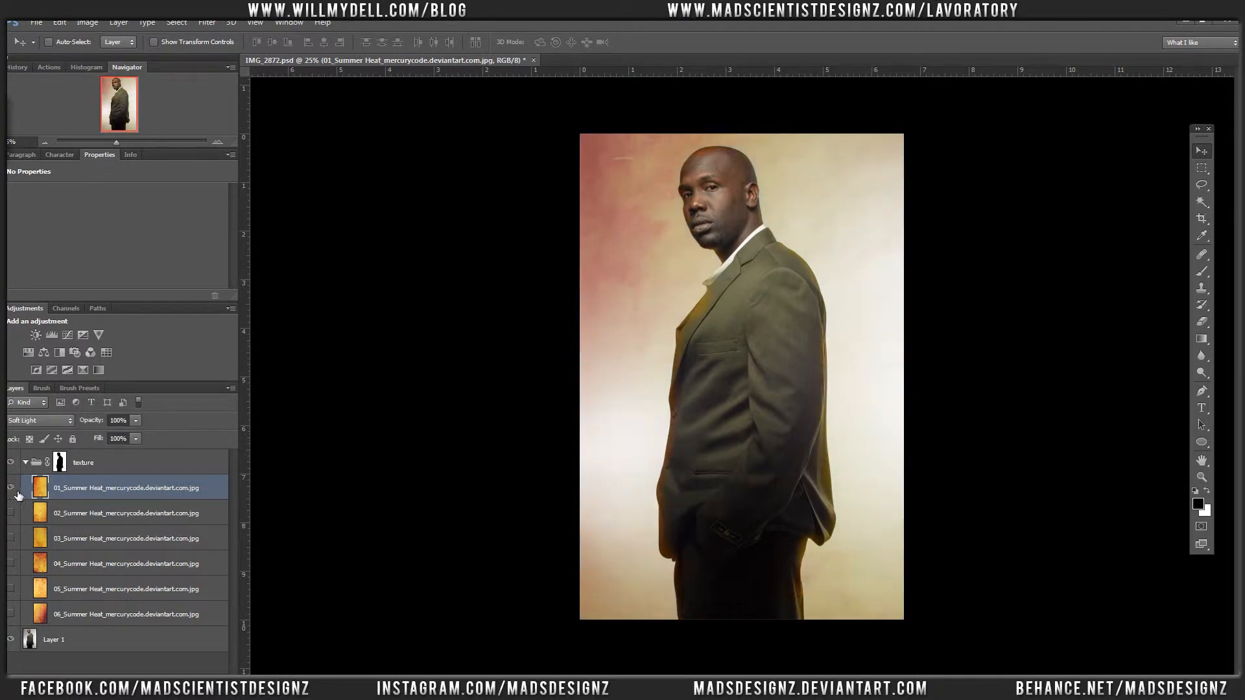
pyautogui.click(15, 492)
# Step: Show layer 01_Summer Heat, apply Levels with midtone 0.91 and output white 172, and set its opacity to 69%
pyautogui.click(15, 492)
pyautogui.hotkey('ctrl', 'l')
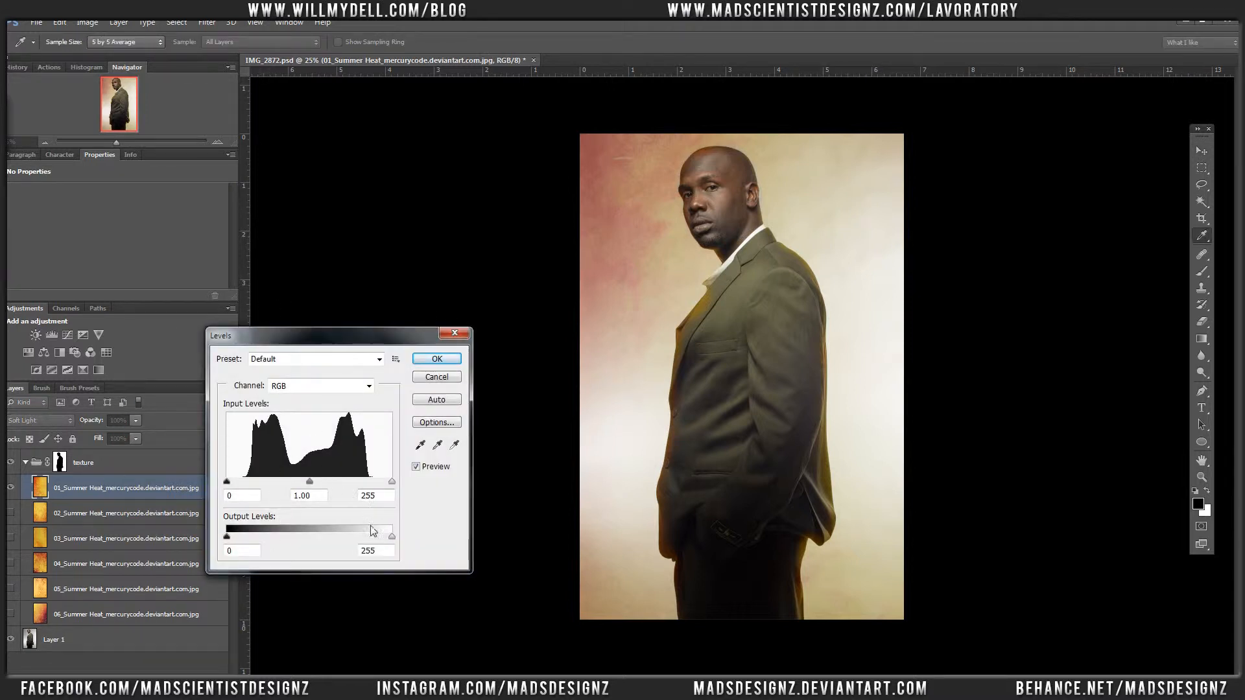
pyautogui.moveTo(365, 533); pyautogui.dragTo(338, 532)
pyautogui.moveTo(310, 481)
pyautogui.mouseDown()
pyautogui.moveTo(342, 480)
pyautogui.moveTo(314, 481)
pyautogui.mouseUp()
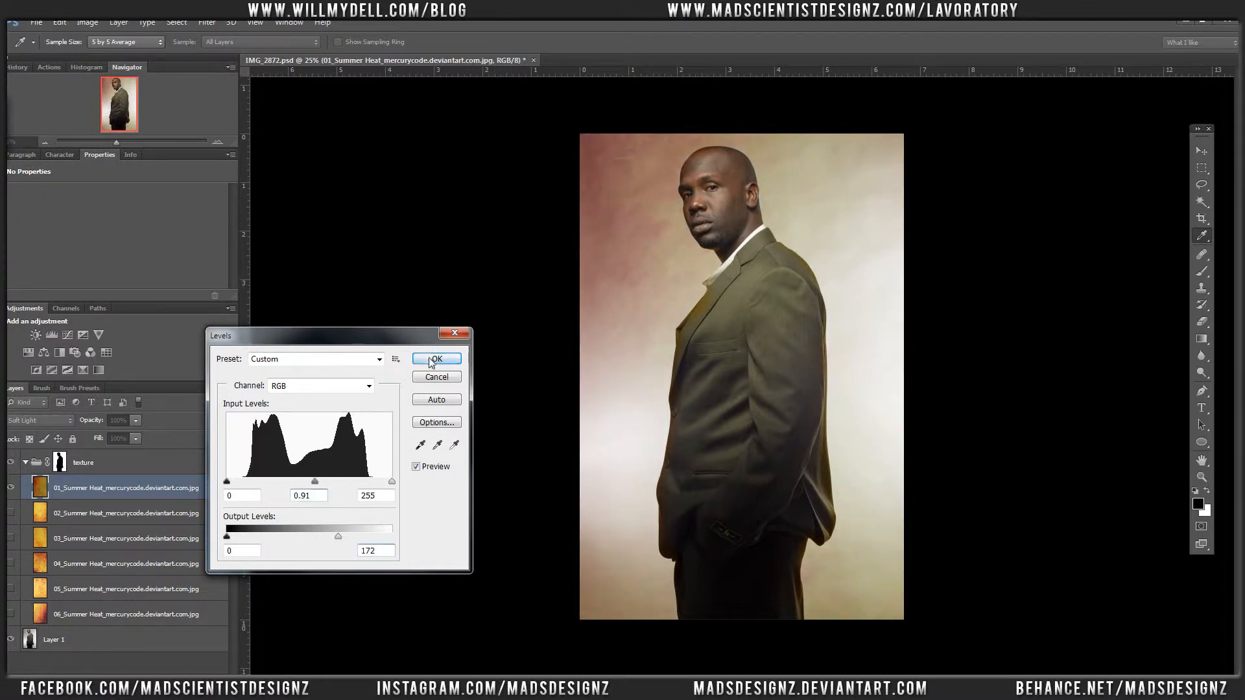
pyautogui.click(431, 359)
pyautogui.click(137, 420)
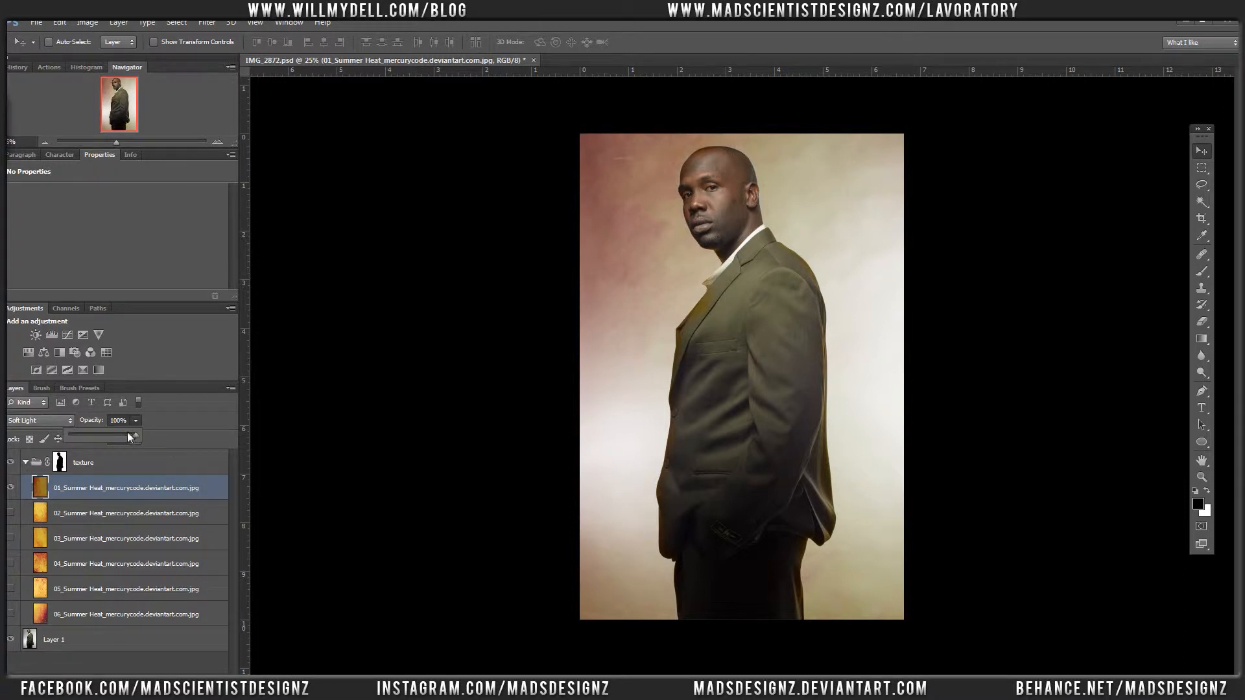
pyautogui.moveTo(116, 435); pyautogui.dragTo(114, 435)
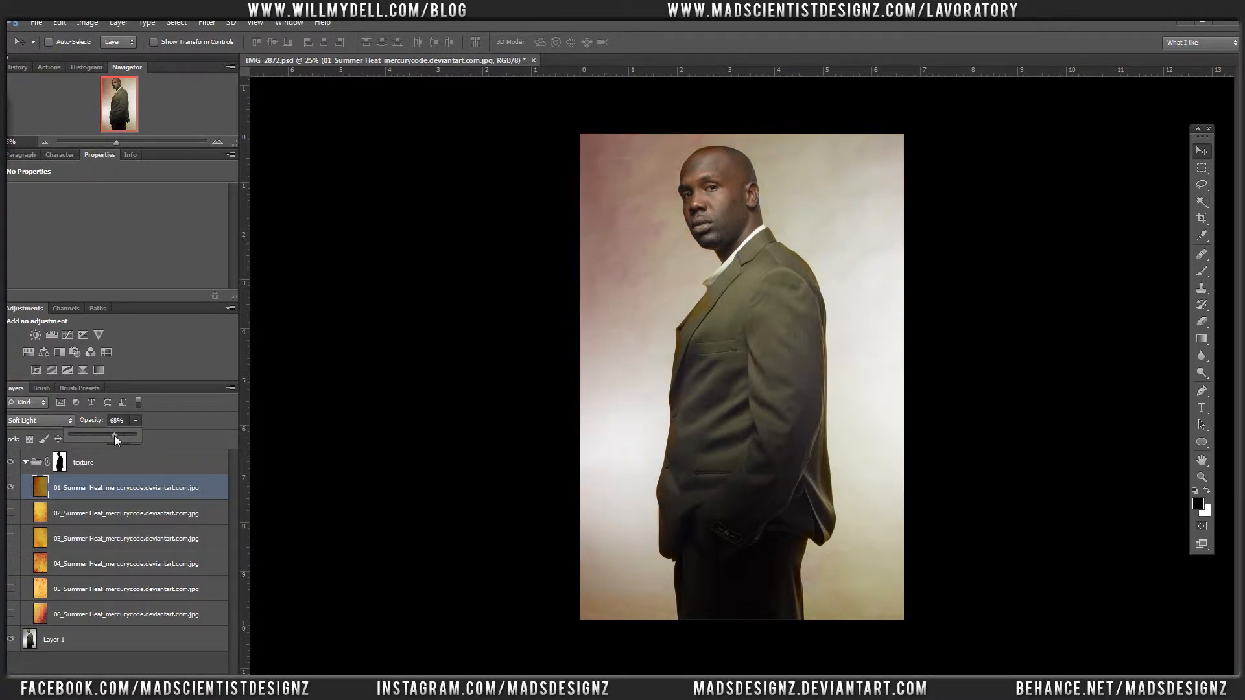
# Step: Show layer 02_Summer Heat and darken it with Levels, using midtone 0.80 and a lowered output white
pyautogui.click(11, 513)
pyautogui.click(73, 519)
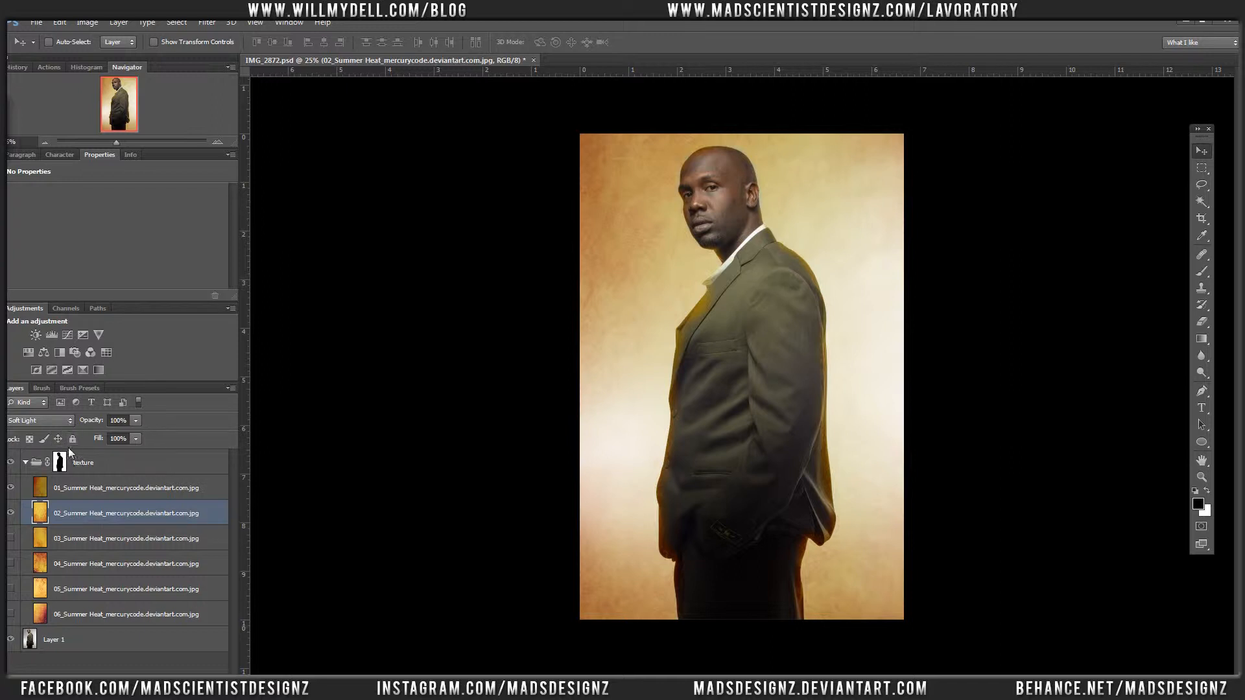
pyautogui.hotkey('ctrl', 'l')
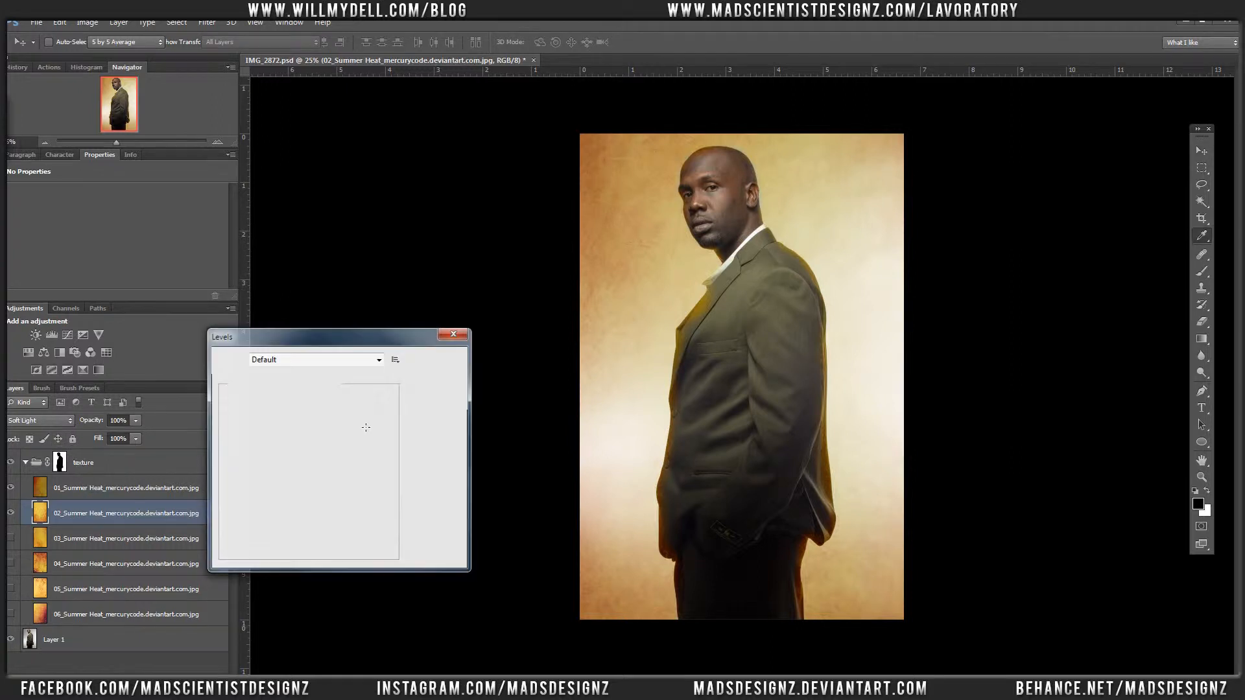
pyautogui.moveTo(309, 481); pyautogui.dragTo(321, 483)
pyautogui.moveTo(227, 537)
pyautogui.mouseDown()
pyautogui.moveTo(254, 537)
pyautogui.moveTo(226, 538)
pyautogui.mouseUp()
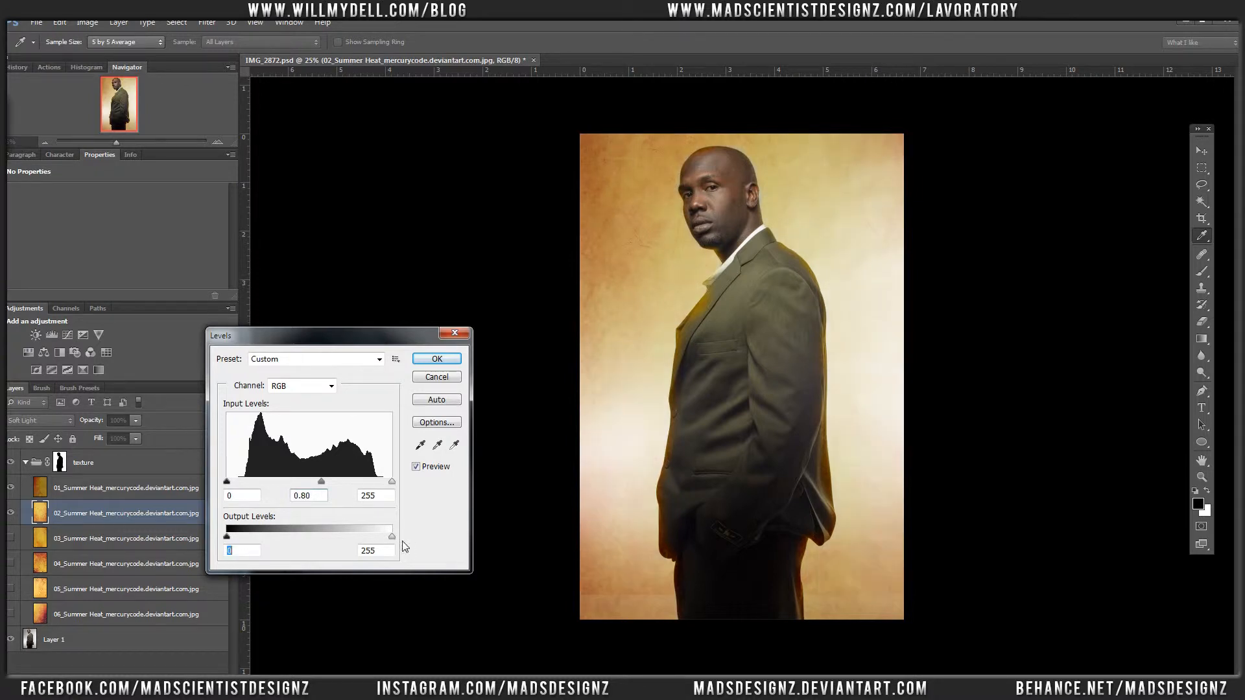
pyautogui.moveTo(392, 535); pyautogui.dragTo(339, 534)
pyautogui.click(434, 363)
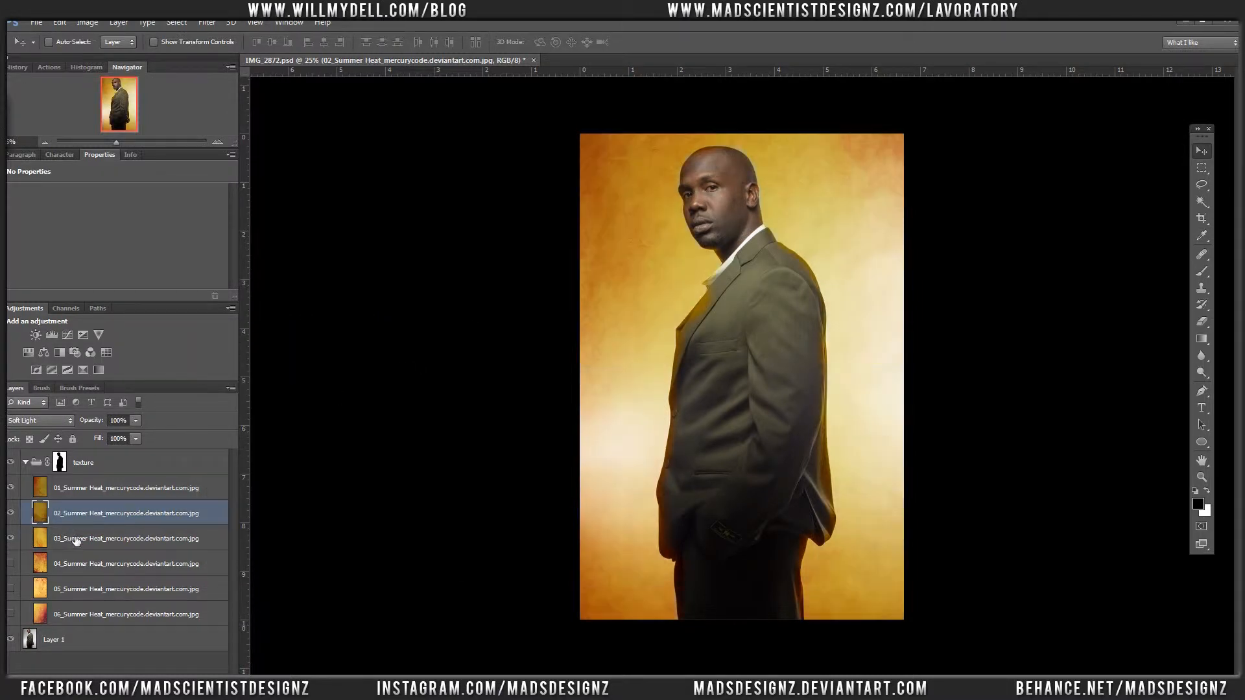
# Step: Show layer 04_Summer Heat instead of 03 and set its RGB Levels to midtone 0.80 and output white 170
pyautogui.click(10, 538)
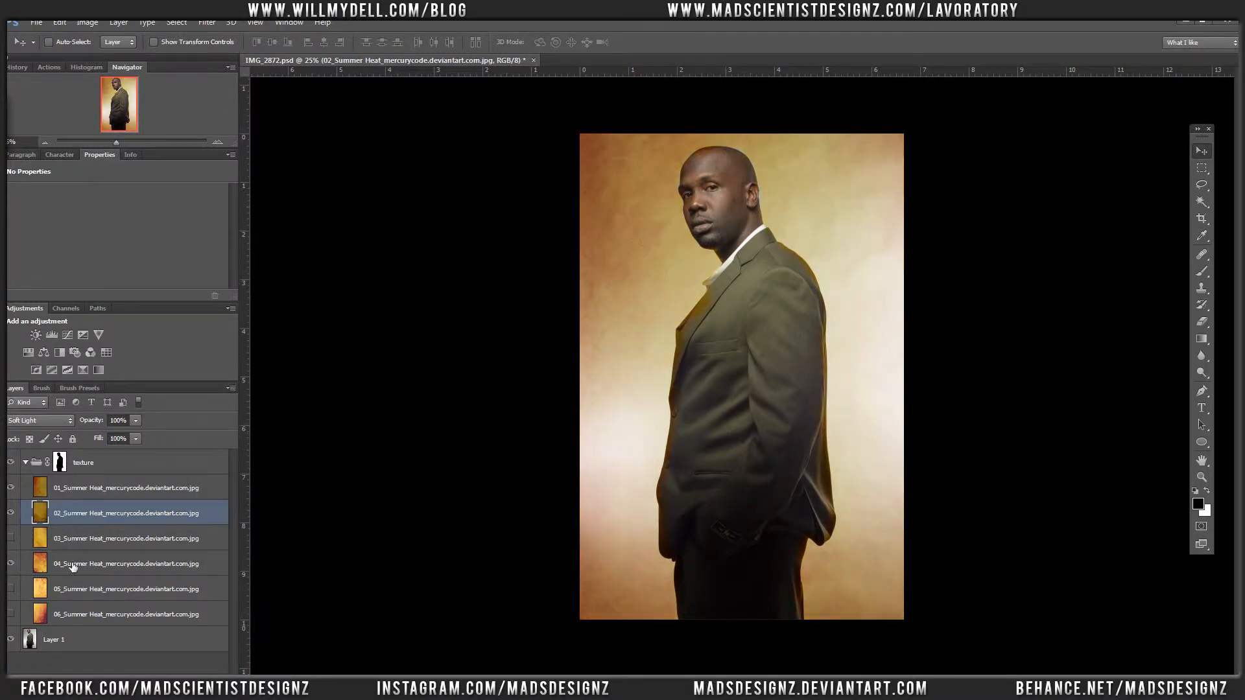
pyautogui.click(10, 564)
pyautogui.click(97, 569)
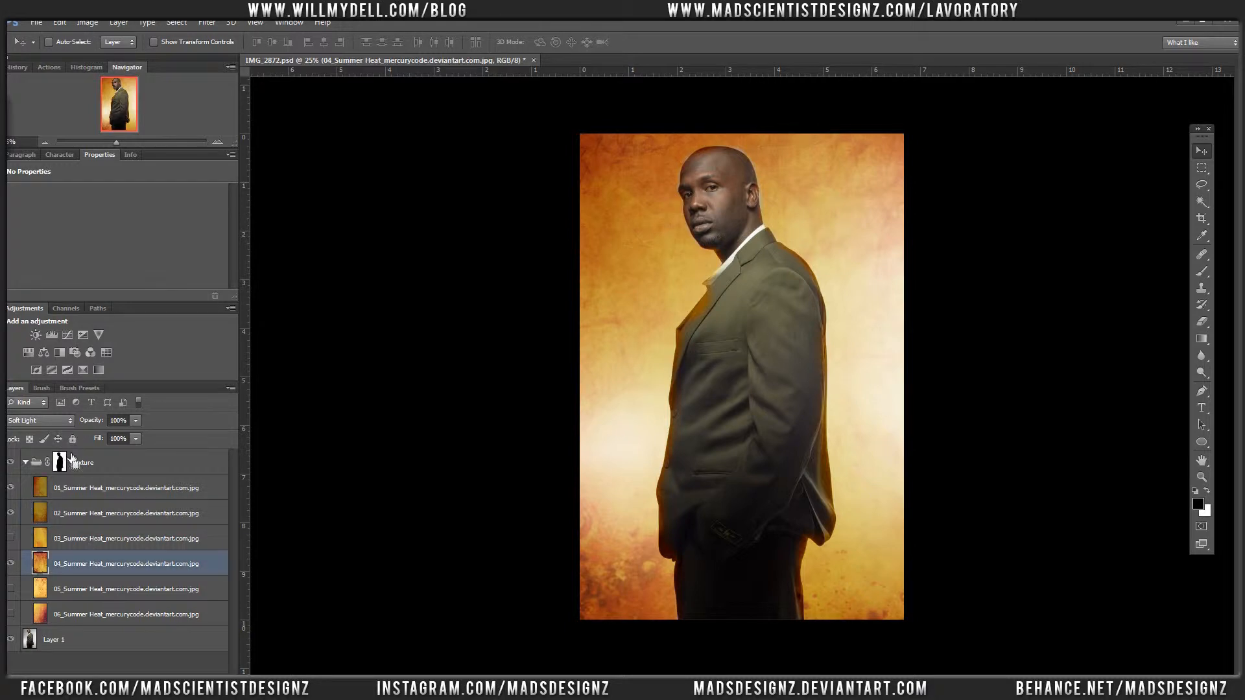
pyautogui.hotkey('ctrl', 'l')
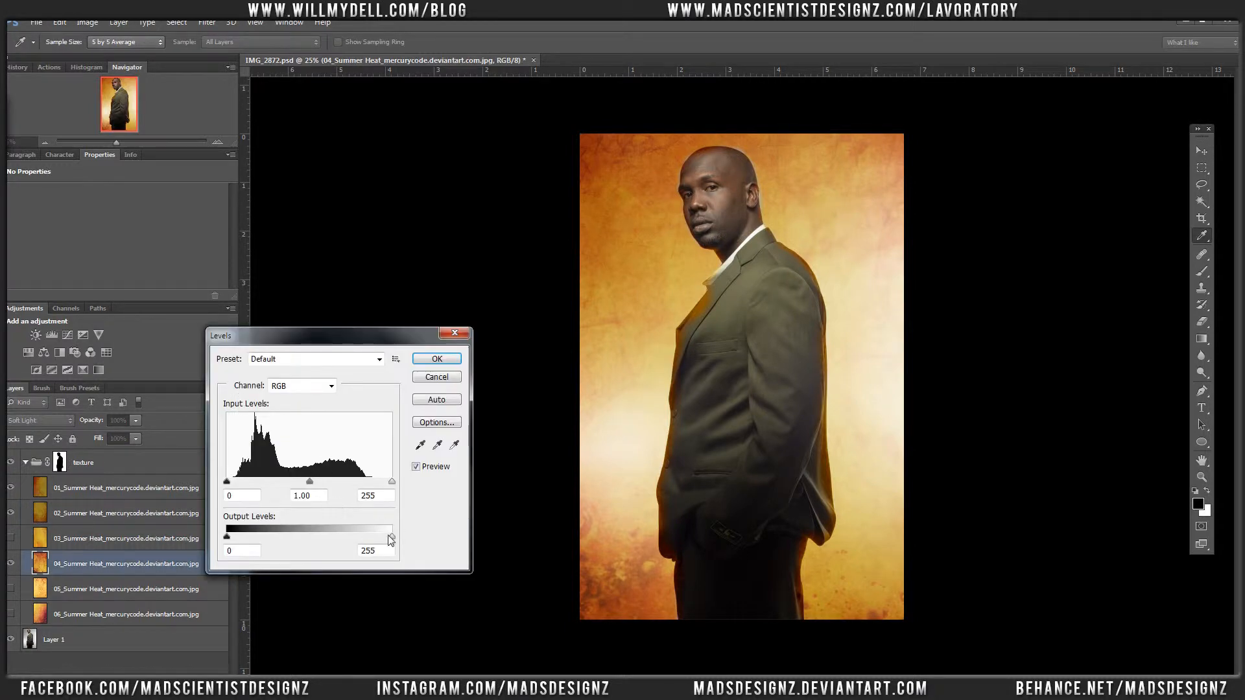
pyautogui.moveTo(391, 537); pyautogui.dragTo(321, 485)
pyautogui.moveTo(227, 538)
pyautogui.mouseDown()
pyautogui.moveTo(244, 538)
pyautogui.moveTo(227, 538)
pyautogui.mouseUp()
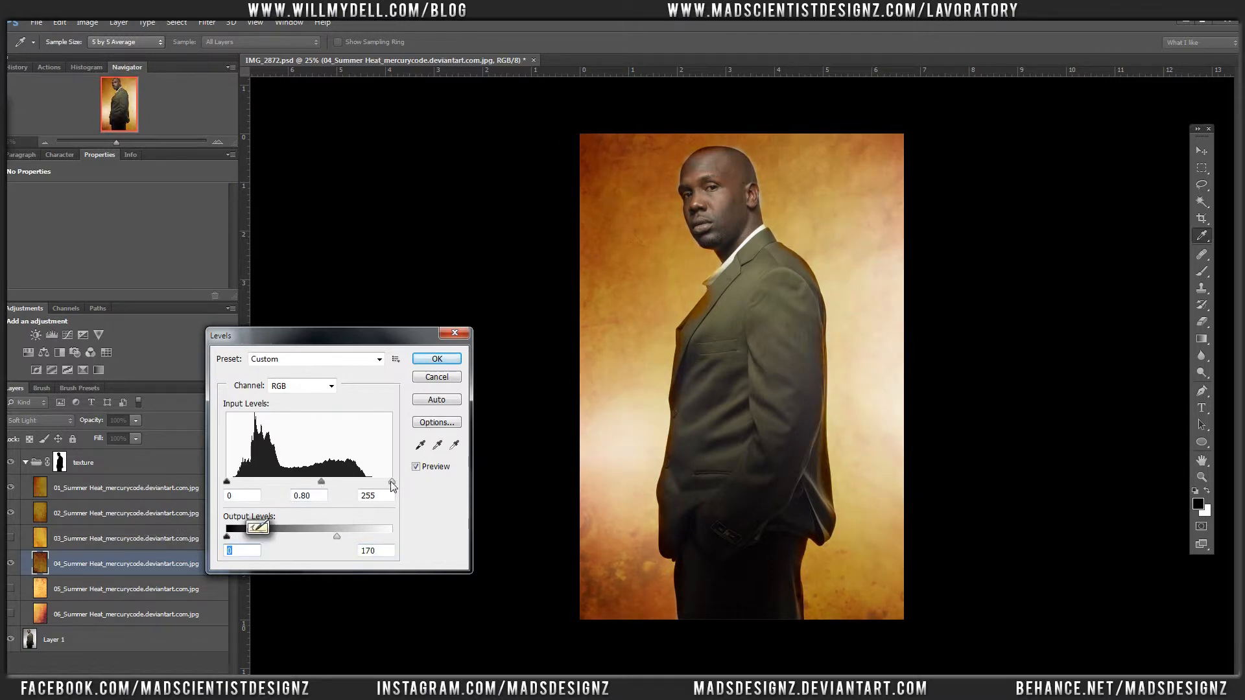
pyautogui.moveTo(391, 482)
pyautogui.mouseDown()
pyautogui.moveTo(373, 483)
pyautogui.moveTo(392, 483)
pyautogui.mouseUp()
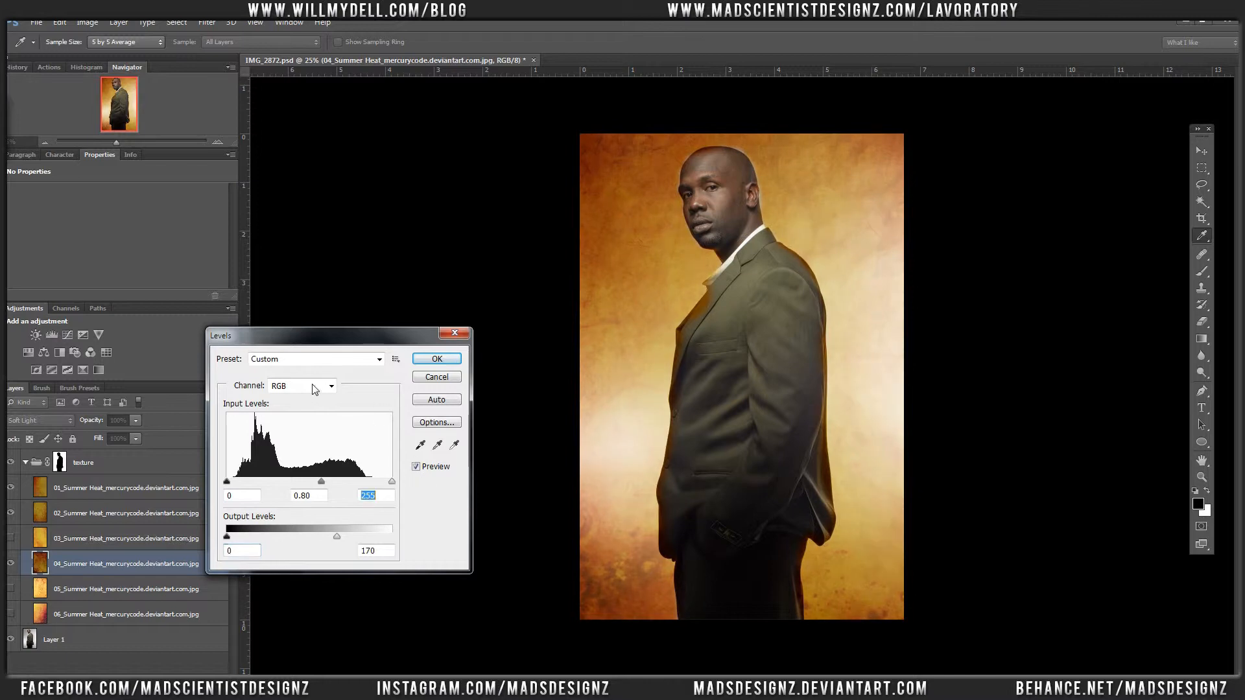
# Step: Darken the red channel's midtones in layer 04's Levels and set the blue channel's midtone to 1.64
pyautogui.click(314, 389)
pyautogui.click(292, 410)
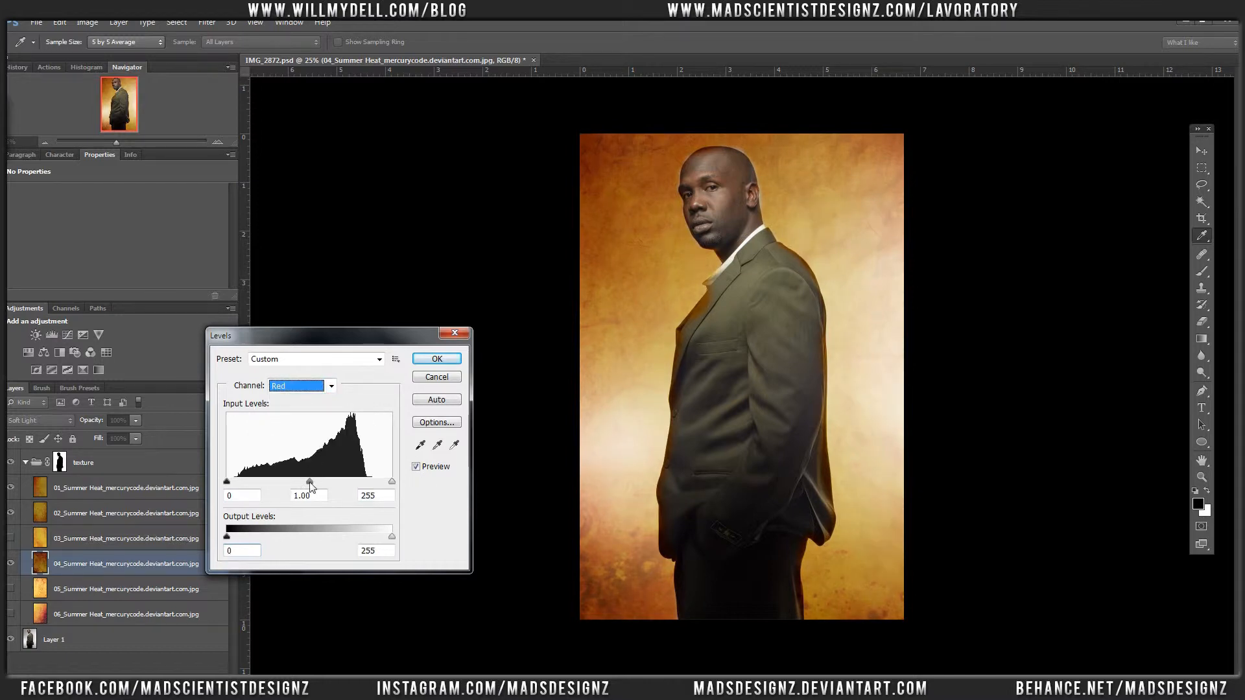
pyautogui.moveTo(310, 488)
pyautogui.mouseDown()
pyautogui.moveTo(282, 483)
pyautogui.moveTo(318, 490)
pyautogui.mouseUp()
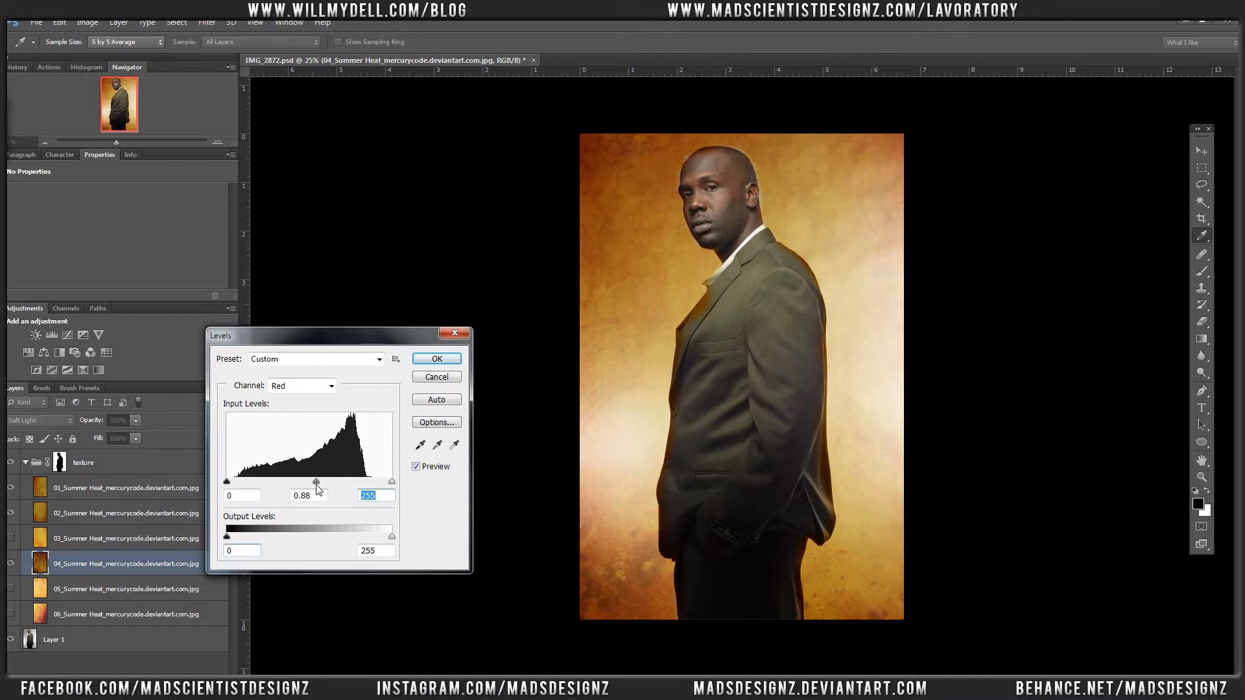
pyautogui.click(317, 384)
pyautogui.click(310, 438)
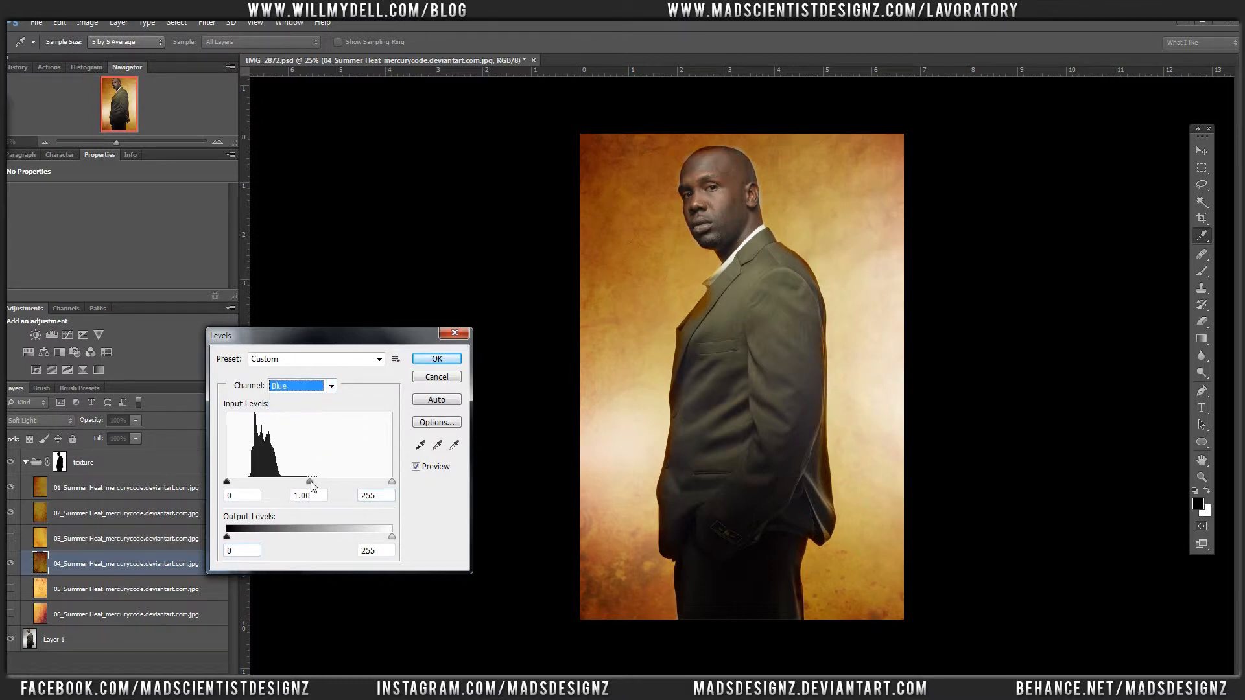
pyautogui.moveTo(310, 481)
pyautogui.mouseDown()
pyautogui.moveTo(259, 476)
pyautogui.moveTo(324, 480)
pyautogui.moveTo(274, 480)
pyautogui.moveTo(305, 478)
pyautogui.moveTo(293, 480)
pyautogui.mouseUp()
# Step: Set the green channel in layer 04's Levels to input white 168 and output white 153, and adjust its midtone and output black
pyautogui.click(305, 387)
pyautogui.click(305, 421)
pyautogui.moveTo(392, 539); pyautogui.dragTo(326, 538)
pyautogui.moveTo(391, 482); pyautogui.dragTo(299, 492)
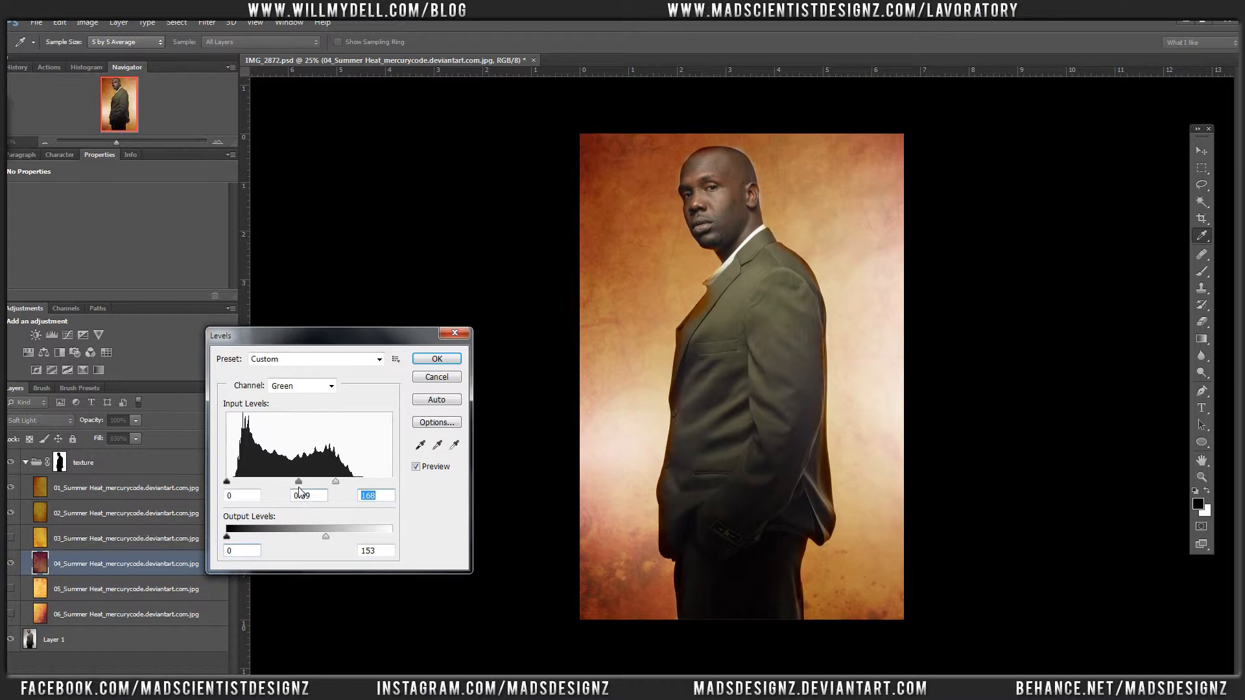
pyautogui.moveTo(227, 481)
pyautogui.mouseDown()
pyautogui.moveTo(241, 482)
pyautogui.moveTo(226, 483)
pyautogui.mouseUp()
pyautogui.moveTo(226, 537); pyautogui.dragTo(261, 540)
# Step: Raise the blue channel's midtone a little further and apply the Levels adjustment to layer 04
pyautogui.click(301, 386)
pyautogui.click(295, 430)
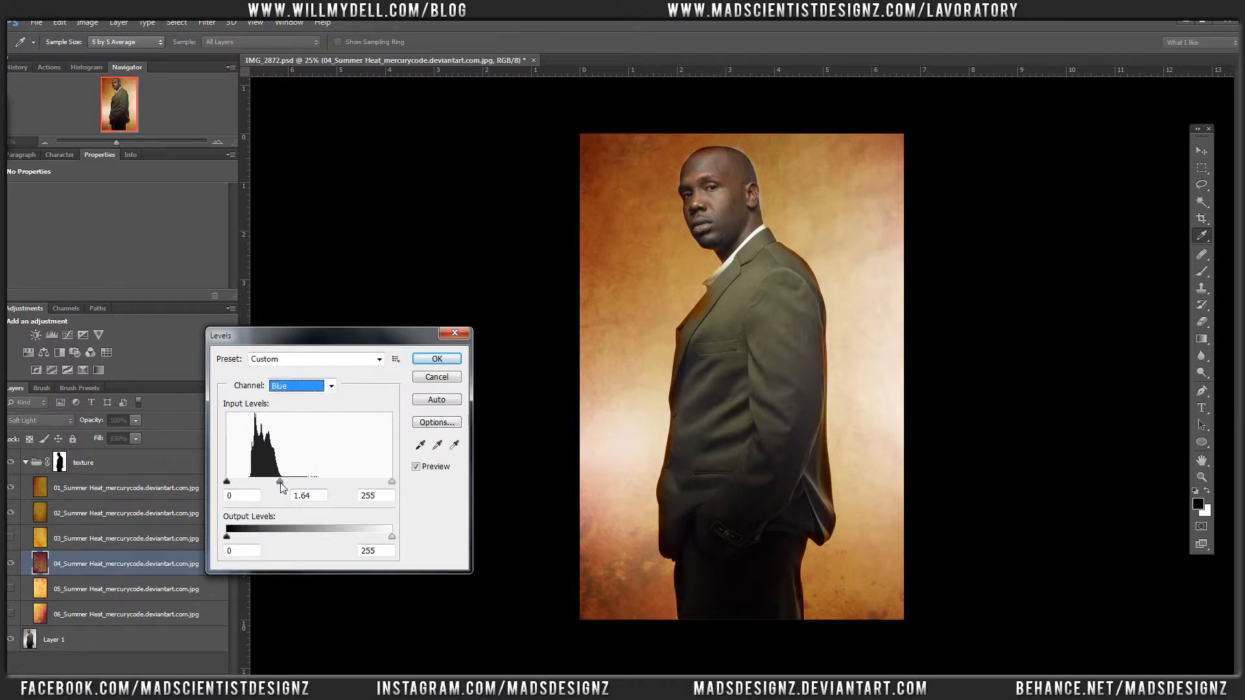
pyautogui.moveTo(282, 488); pyautogui.dragTo(275, 481)
pyautogui.click(437, 360)
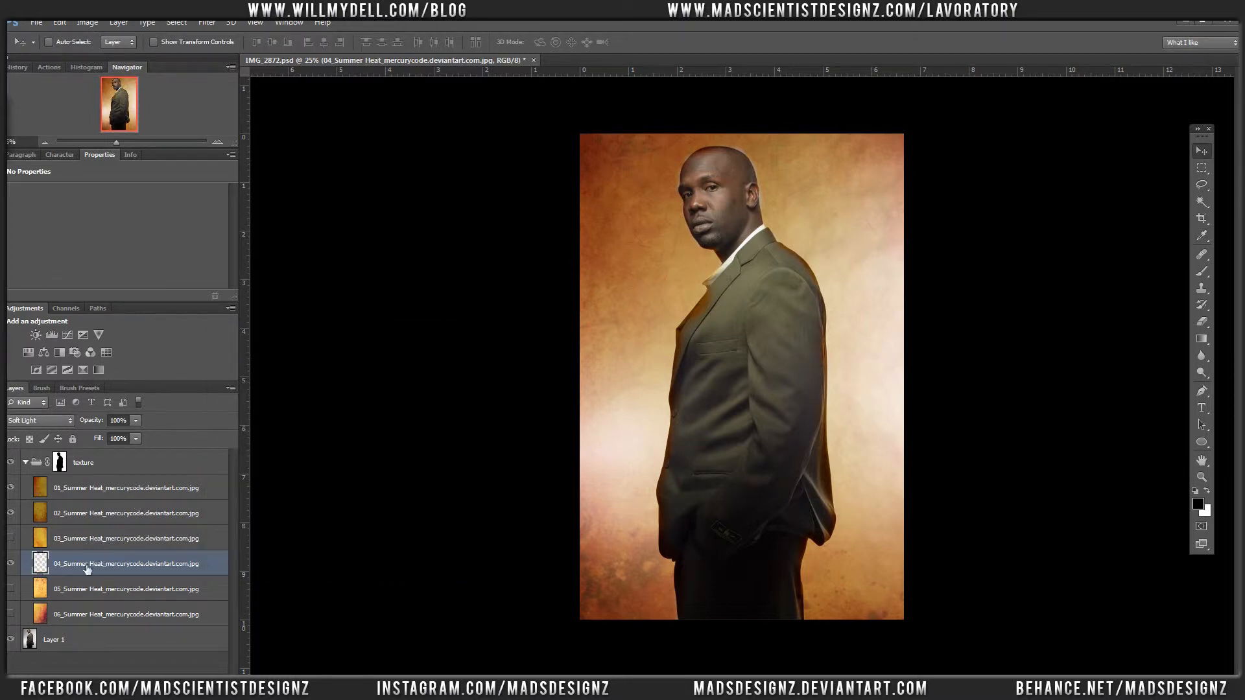
# Step: Apply Hue/Saturation to layer 02_Summer Heat with hue +123 and saturation -46
pyautogui.click(65, 519)
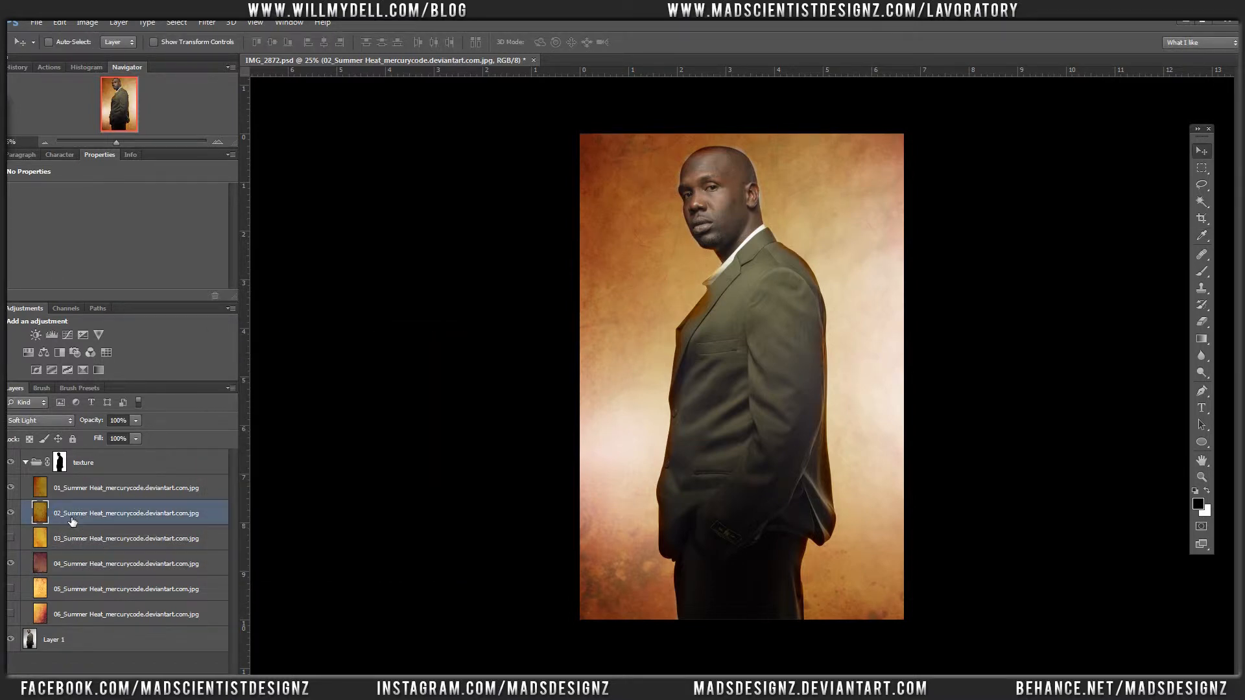
pyautogui.hotkey('ctrl', 'u')
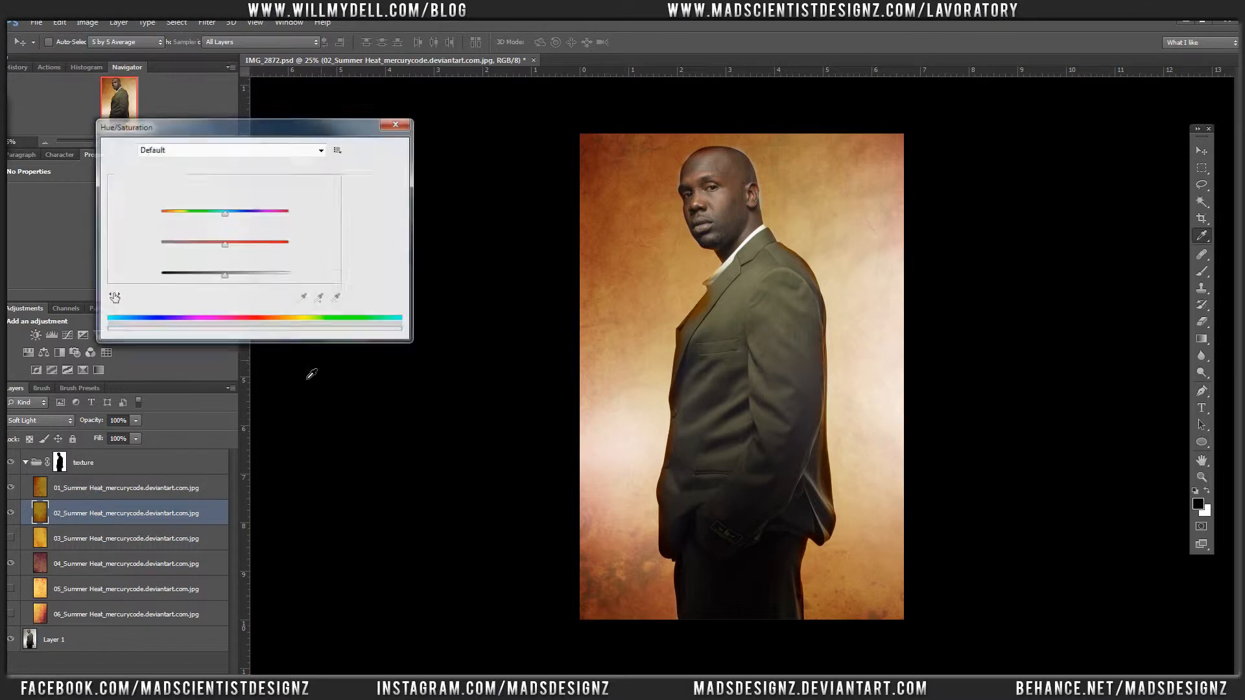
pyautogui.moveTo(225, 213); pyautogui.dragTo(194, 239)
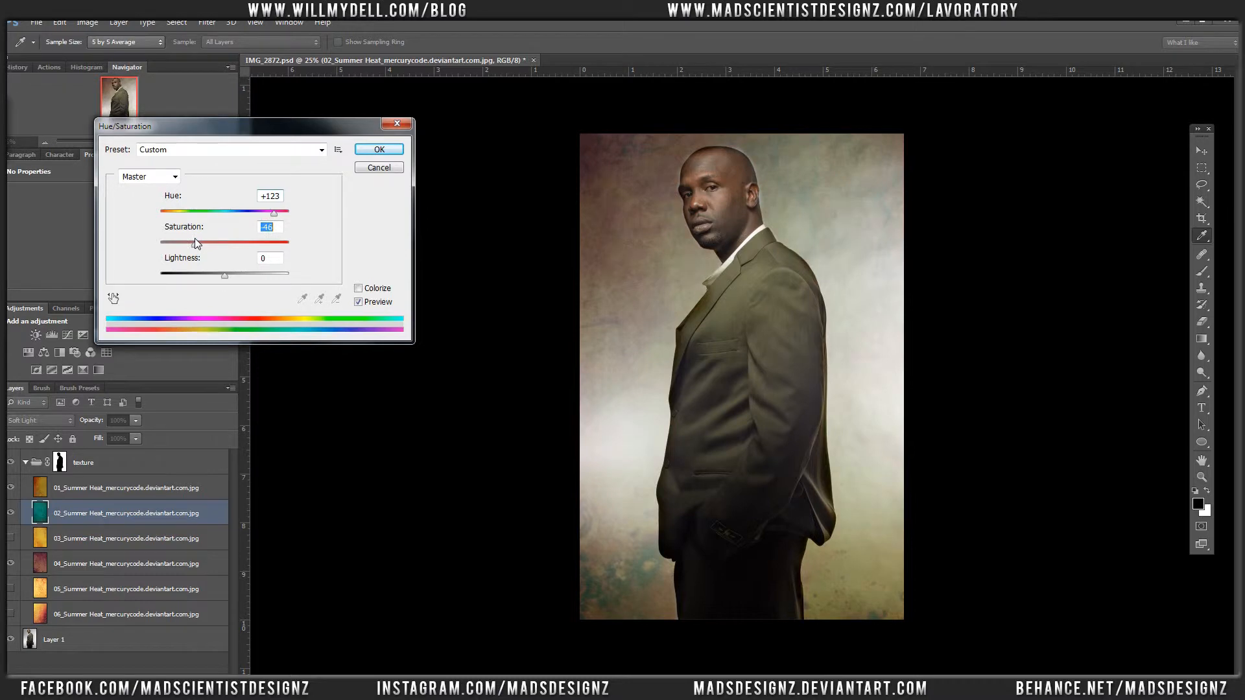
pyautogui.click(379, 149)
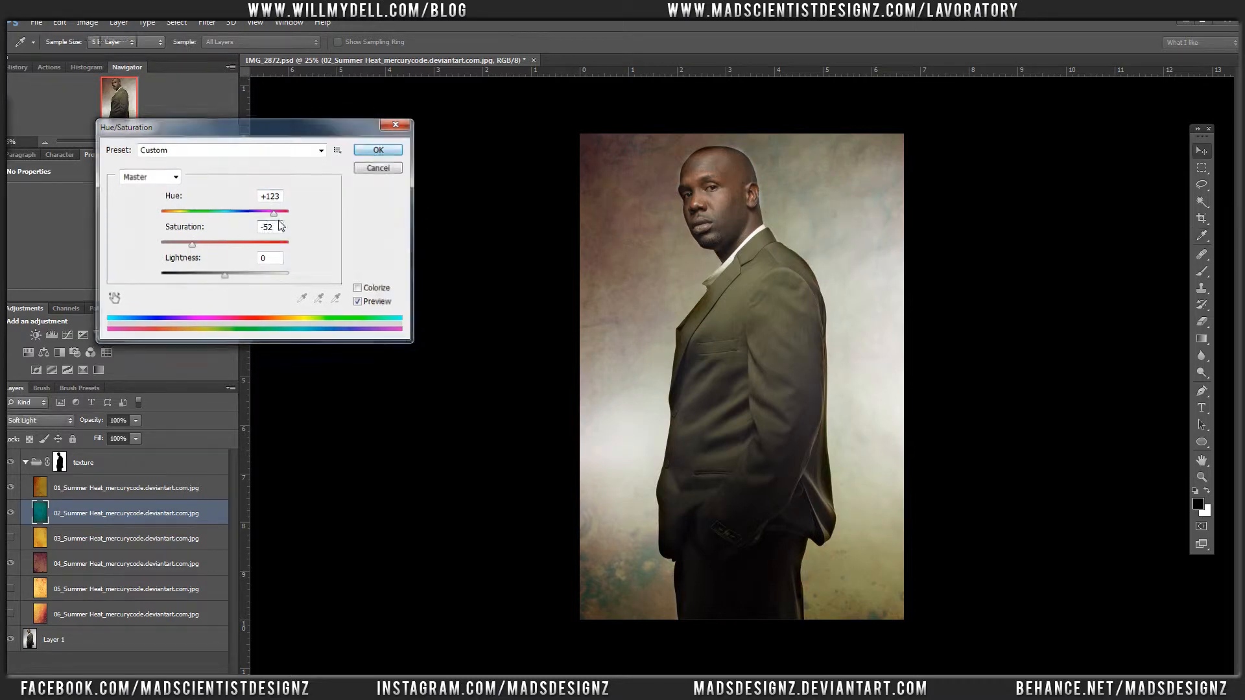
# Step: Target the texture group's mask and paint white around the top of the man's head with a 68 px brush to remove the halo
pyautogui.click(69, 464)
pyautogui.moveTo(672, 134); pyautogui.dragTo(767, 246)
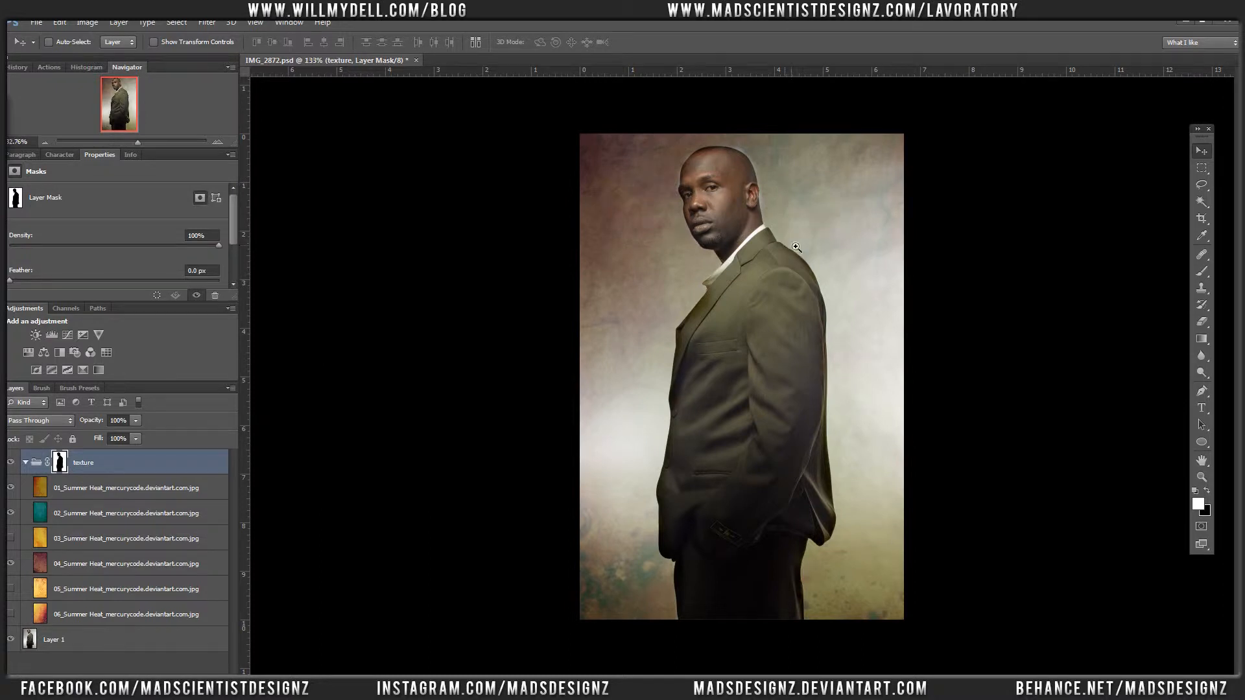
pyautogui.press('b')
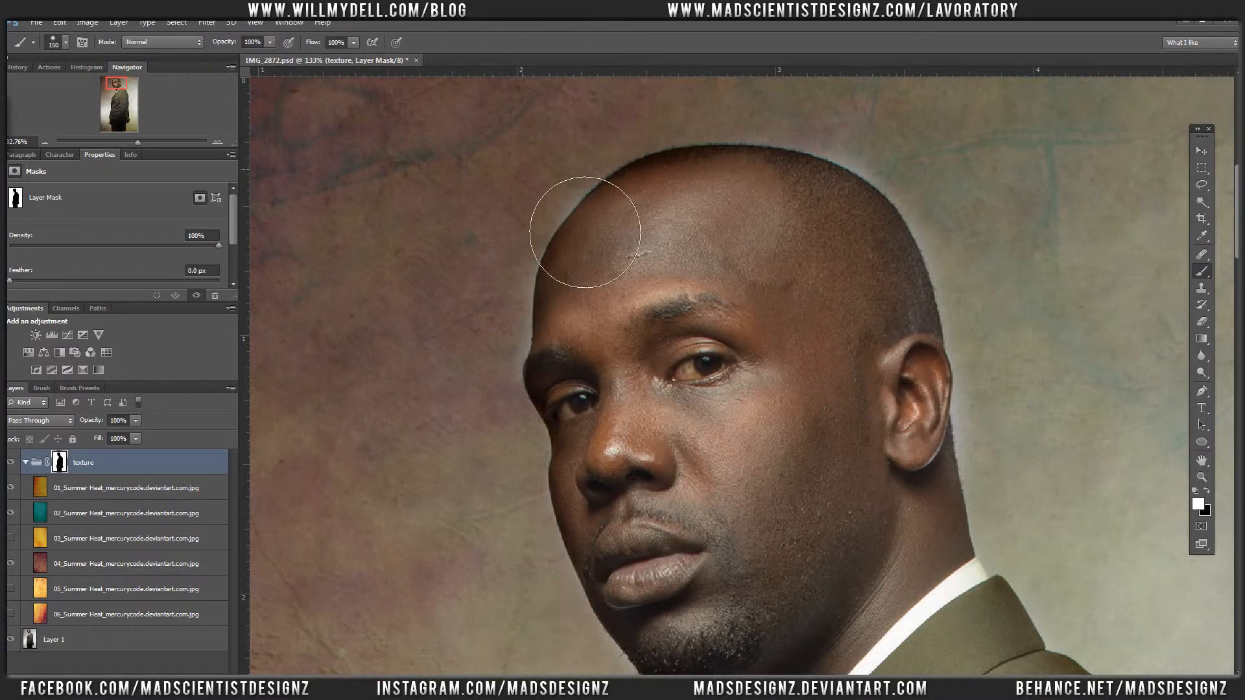
pyautogui.rightClick(565, 217)
pyautogui.moveTo(565, 218); pyautogui.dragTo(558, 221)
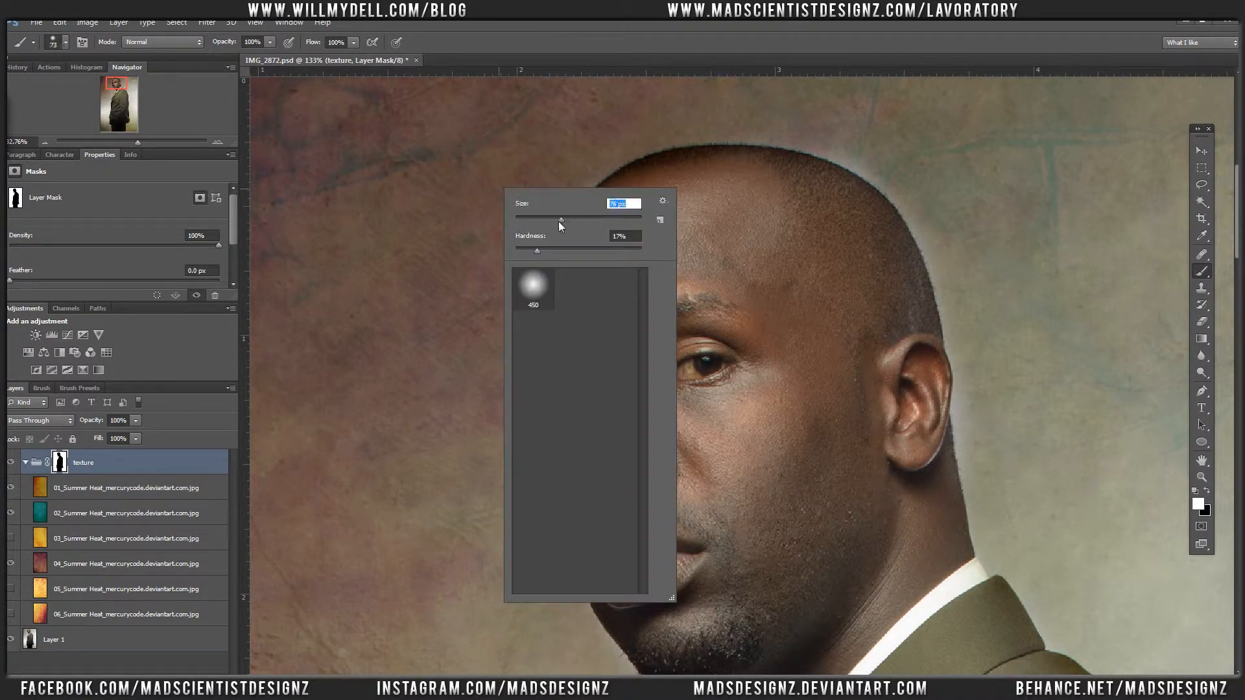
pyautogui.click(554, 250)
pyautogui.click(538, 54)
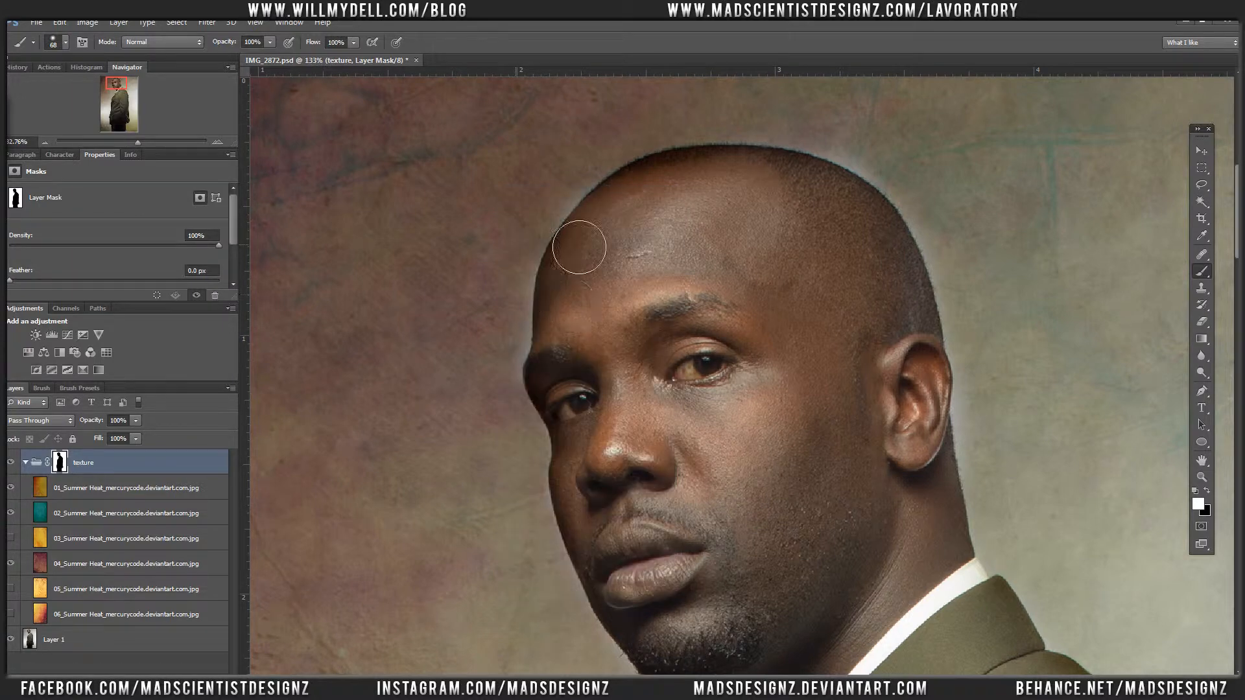
pyautogui.moveTo(580, 215)
pyautogui.mouseDown()
pyautogui.moveTo(558, 243)
pyautogui.moveTo(604, 189)
pyautogui.moveTo(529, 263)
pyautogui.moveTo(770, 144)
pyautogui.moveTo(693, 140)
pyautogui.moveTo(837, 149)
pyautogui.moveTo(798, 146)
pyautogui.moveTo(873, 162)
pyautogui.moveTo(789, 145)
pyautogui.moveTo(900, 182)
pyautogui.mouseUp()
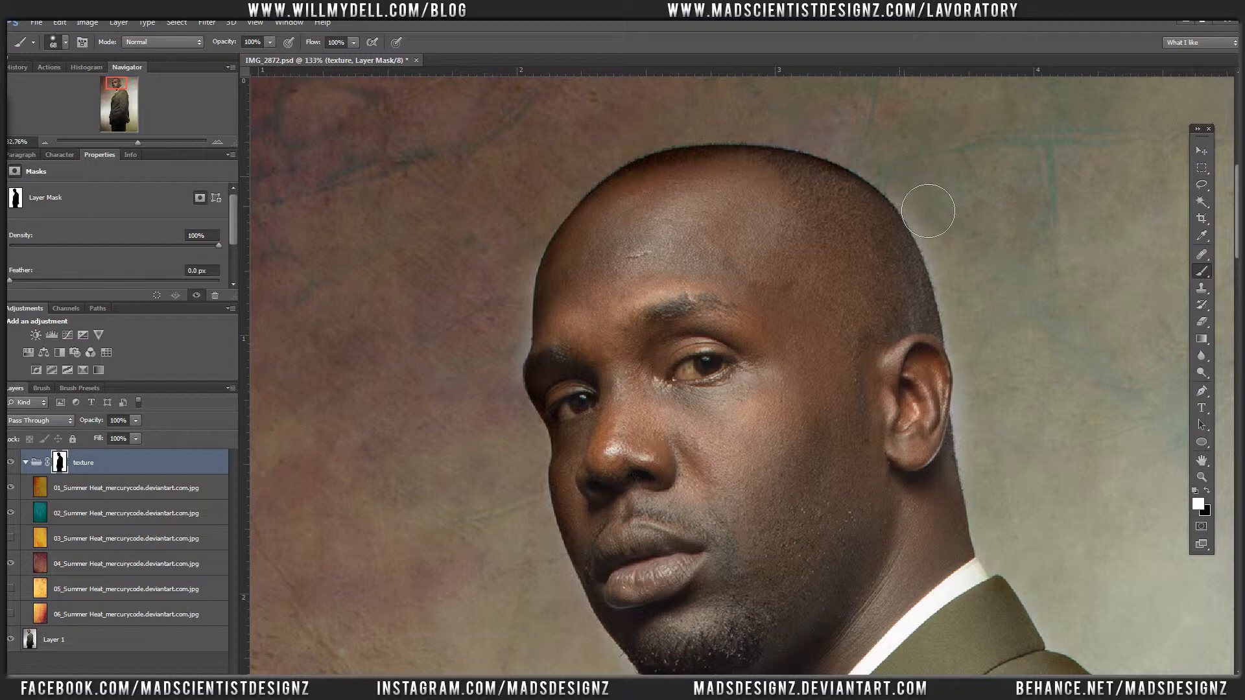
# Step: Paint white on the mask along the back of the man's head, ear and neck to bring the texture up to his outline
pyautogui.press('x')
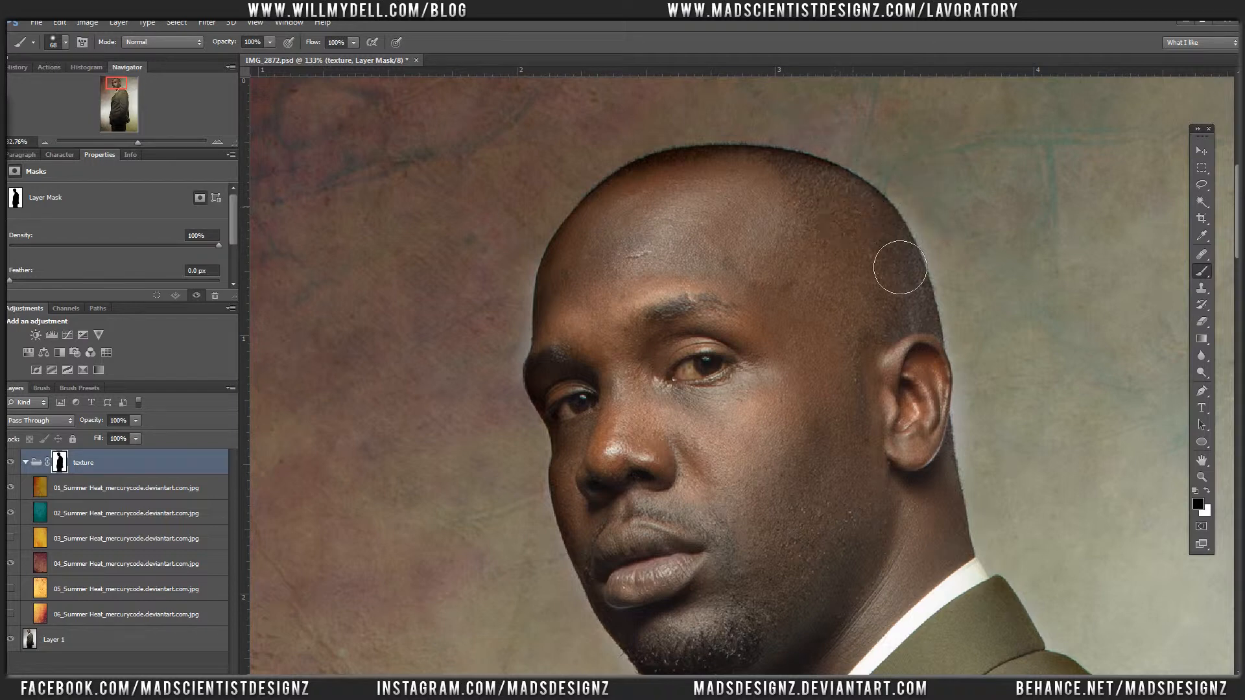
pyautogui.press('x')
pyautogui.moveTo(946, 259); pyautogui.dragTo(615, 220)
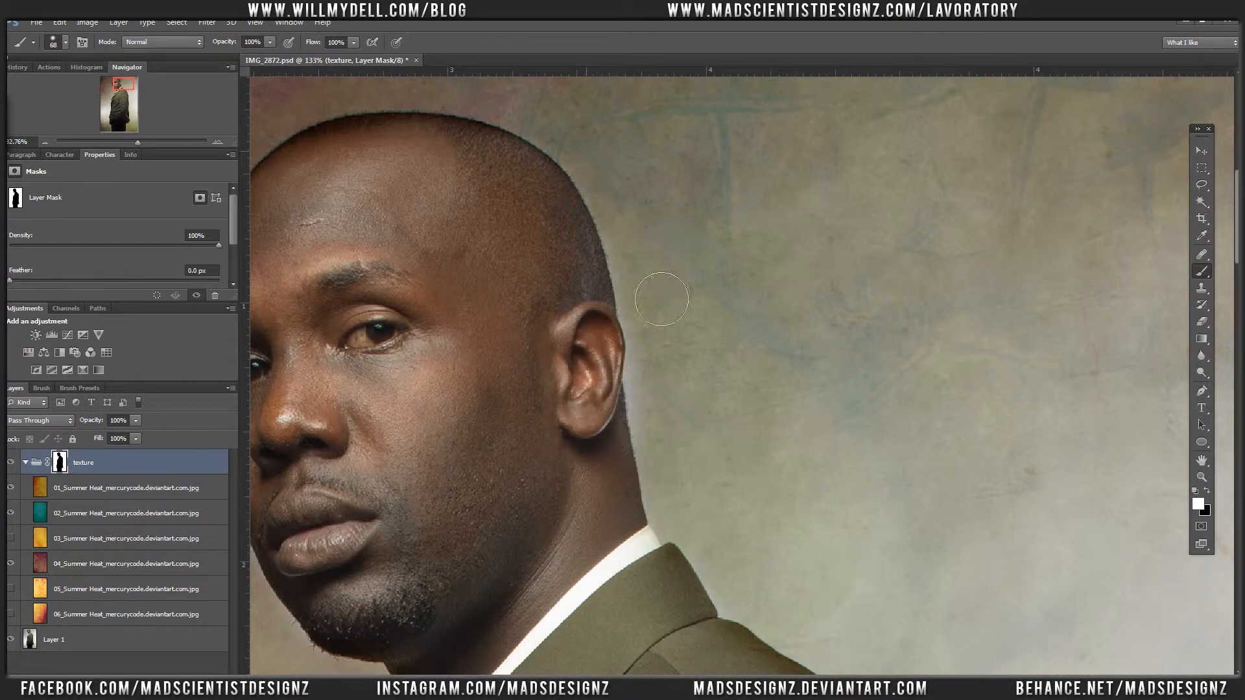
pyautogui.moveTo(677, 396)
pyautogui.mouseDown()
pyautogui.moveTo(691, 484)
pyautogui.moveTo(677, 348)
pyautogui.mouseUp()
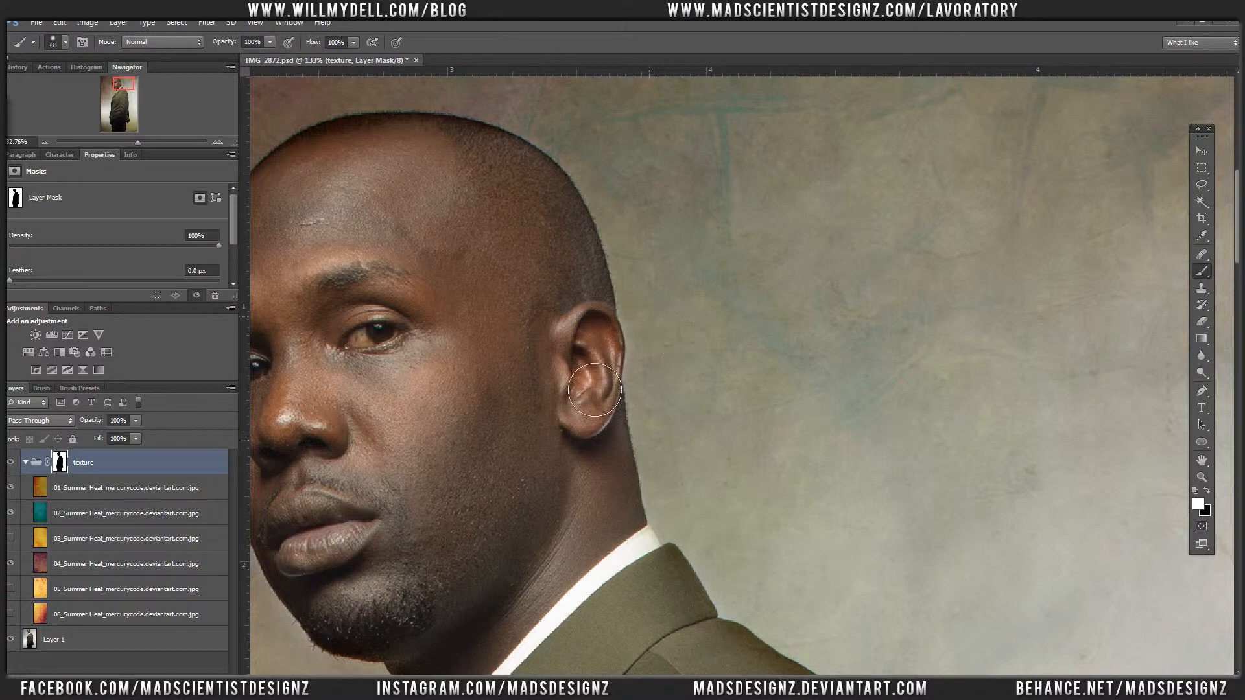
# Step: Refine the texture group's mask along the shirt collar with a 25 px brush, alternating white and black
pyautogui.moveTo(565, 380); pyautogui.dragTo(769, 135)
pyautogui.moveTo(523, 409)
pyautogui.mouseDown()
pyautogui.moveTo(532, 306)
pyautogui.moveTo(600, 129)
pyautogui.mouseUp()
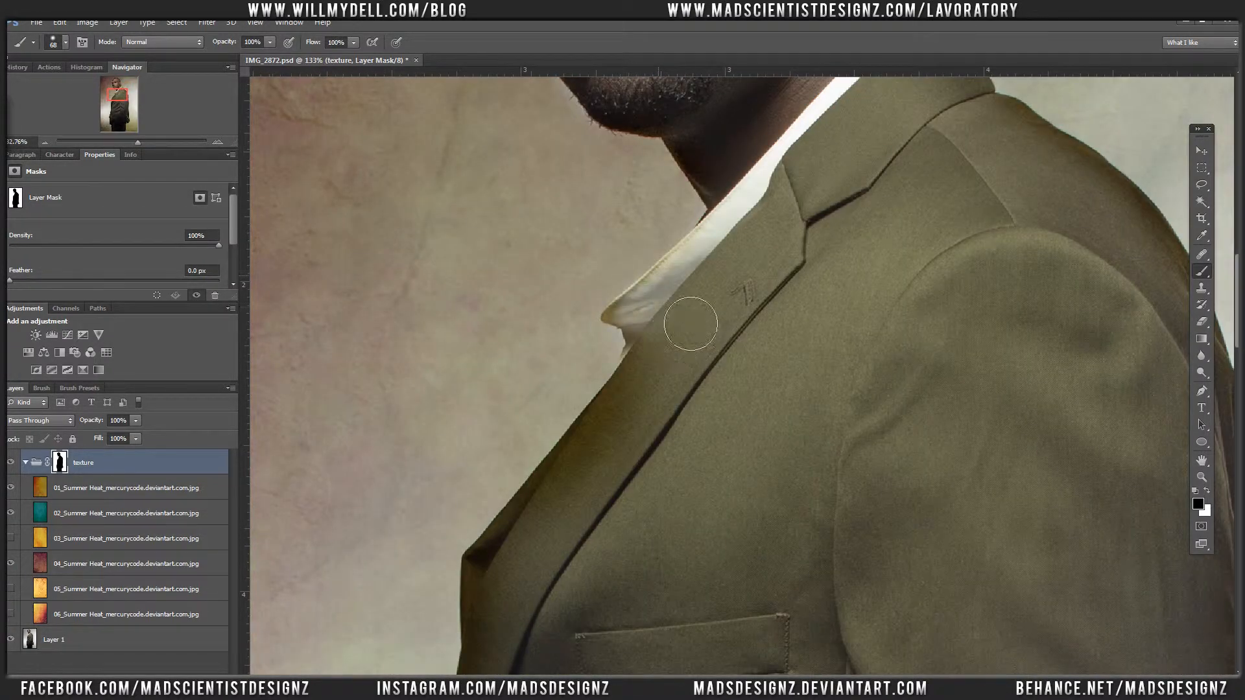
pyautogui.press('x')
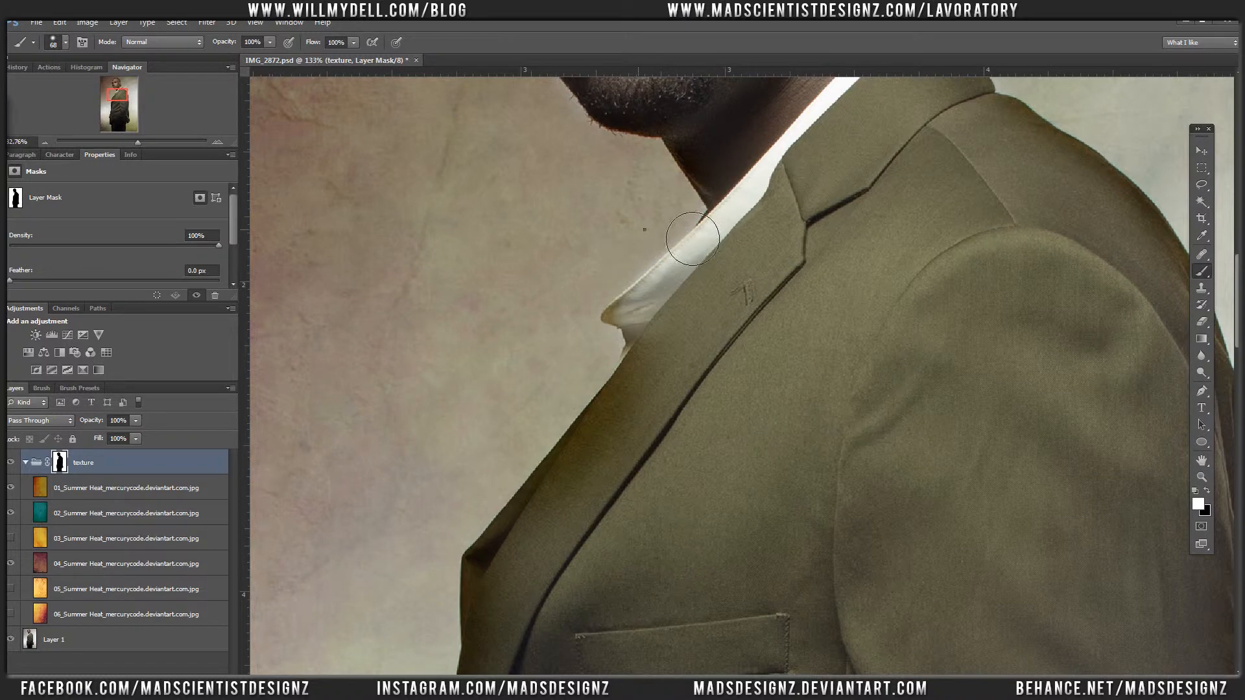
pyautogui.rightClick(691, 237)
pyautogui.click(675, 257)
pyautogui.click(639, 226)
pyautogui.press('x')
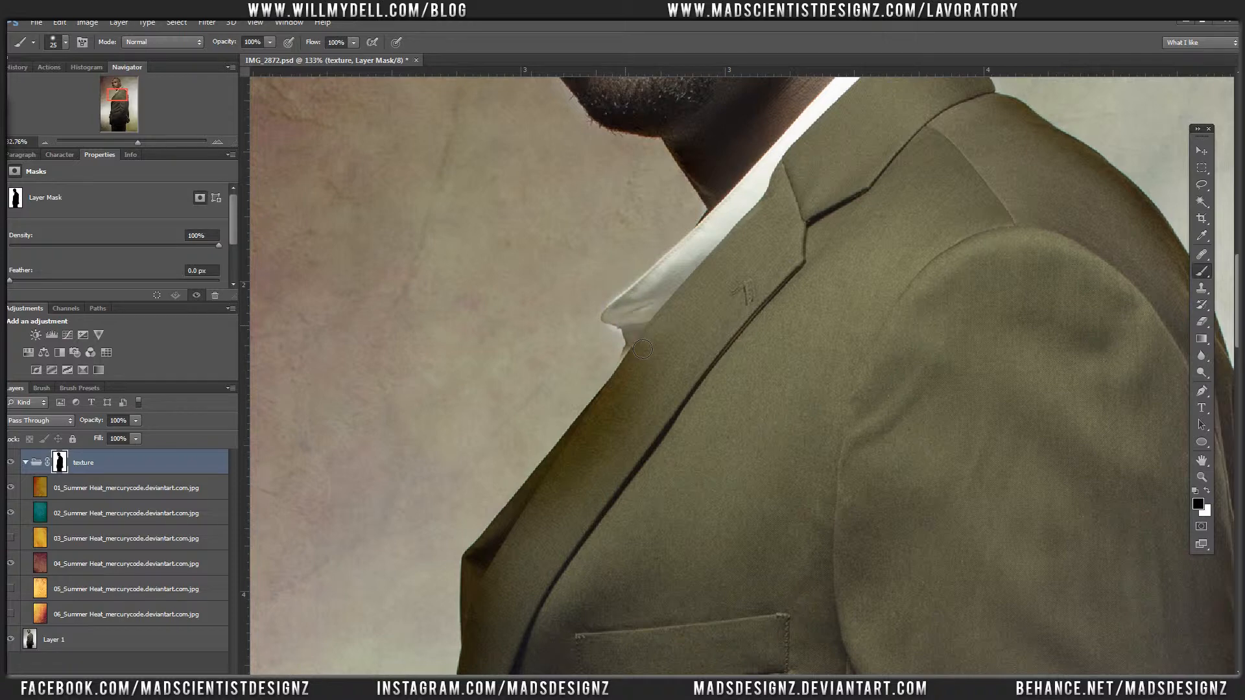
pyautogui.press('x')
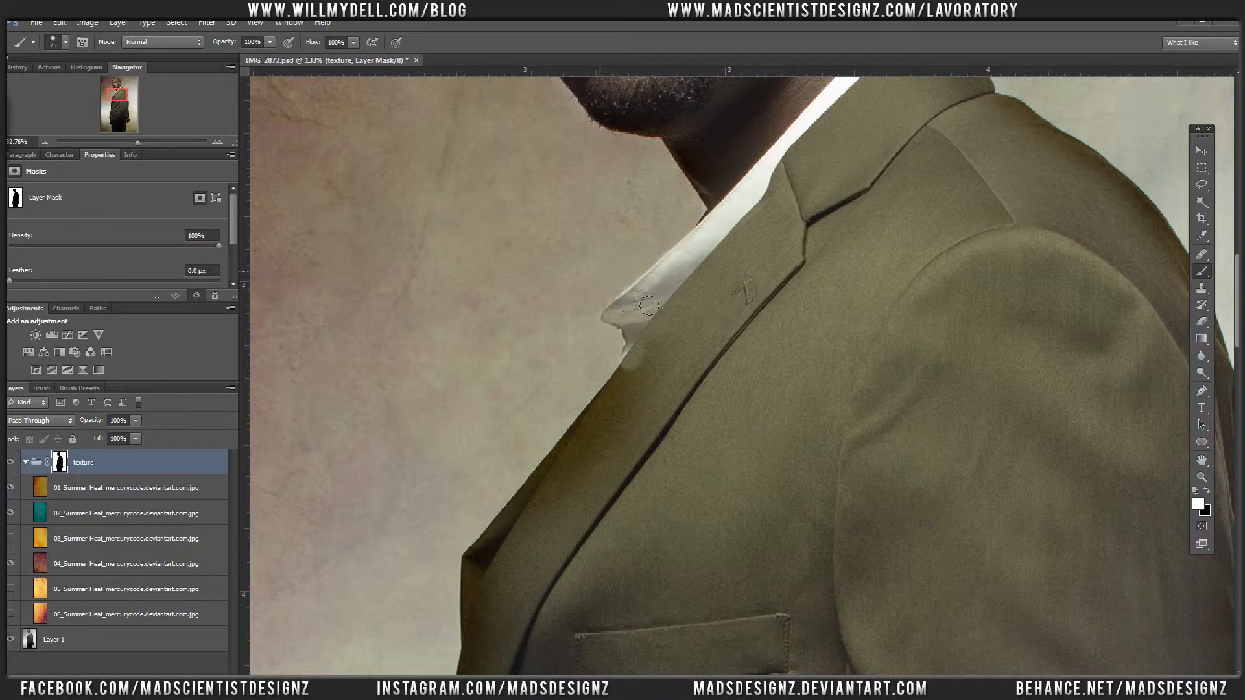
pyautogui.press('x')
# Step: Enlarge the brush to 123 px and paint black on the mask inside the jacket's lapel and front edge
pyautogui.rightClick(676, 334)
pyautogui.moveTo(682, 300); pyautogui.dragTo(715, 297)
pyautogui.press('Return')
pyautogui.moveTo(640, 417)
pyautogui.mouseDown()
pyautogui.moveTo(710, 452)
pyautogui.moveTo(592, 594)
pyautogui.moveTo(631, 553)
pyautogui.moveTo(616, 563)
pyautogui.moveTo(608, 612)
pyautogui.moveTo(560, 502)
pyautogui.mouseUp()
pyautogui.press('space')
pyautogui.moveTo(558, 500)
pyautogui.mouseDown()
pyautogui.moveTo(614, 289)
pyautogui.moveTo(608, 226)
pyautogui.mouseUp()
pyautogui.moveTo(609, 351)
pyautogui.mouseDown()
pyautogui.moveTo(615, 432)
pyautogui.moveTo(611, 494)
pyautogui.moveTo(609, 363)
pyautogui.moveTo(594, 655)
pyautogui.moveTo(605, 534)
pyautogui.moveTo(592, 598)
pyautogui.moveTo(592, 645)
pyautogui.mouseUp()
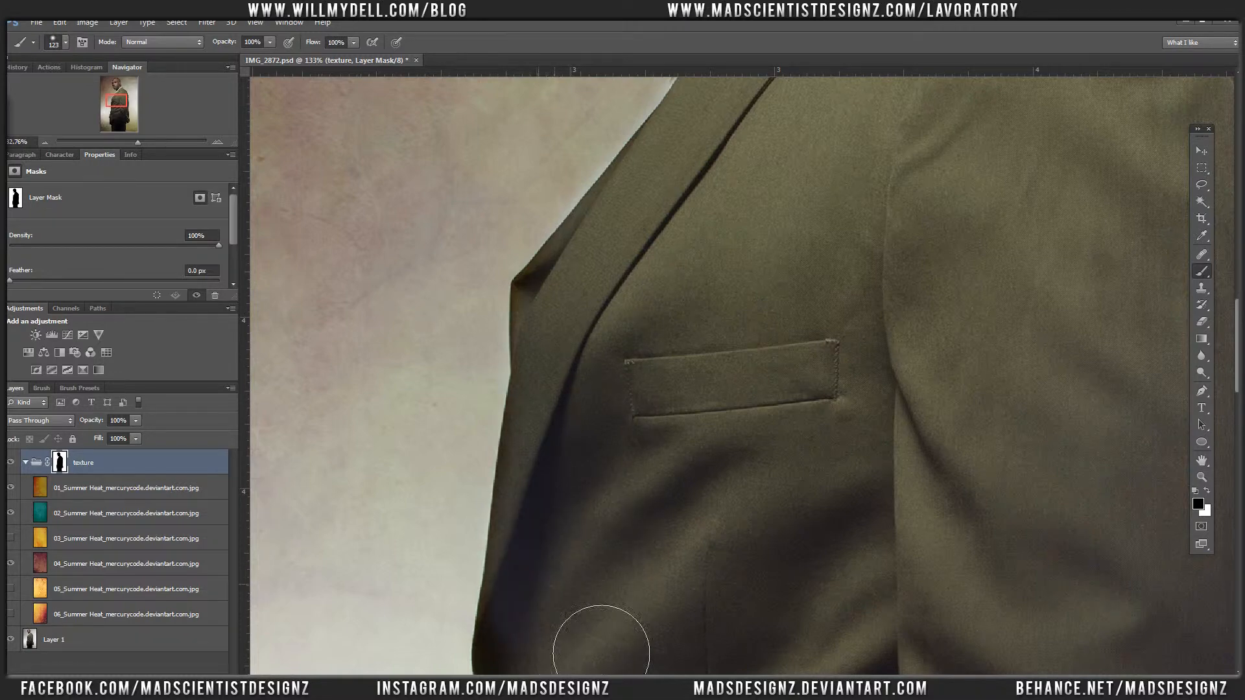
# Step: Paint black on the mask down the lower front of the jacket to the hem, keeping texture off the suit
pyautogui.press('space')
pyautogui.moveTo(551, 264); pyautogui.dragTo(551, 153)
pyautogui.moveTo(568, 612)
pyautogui.mouseDown()
pyautogui.moveTo(573, 386)
pyautogui.moveTo(591, 530)
pyautogui.moveTo(551, 649)
pyautogui.moveTo(555, 339)
pyautogui.moveTo(570, 458)
pyautogui.moveTo(556, 530)
pyautogui.mouseUp()
pyautogui.press('space')
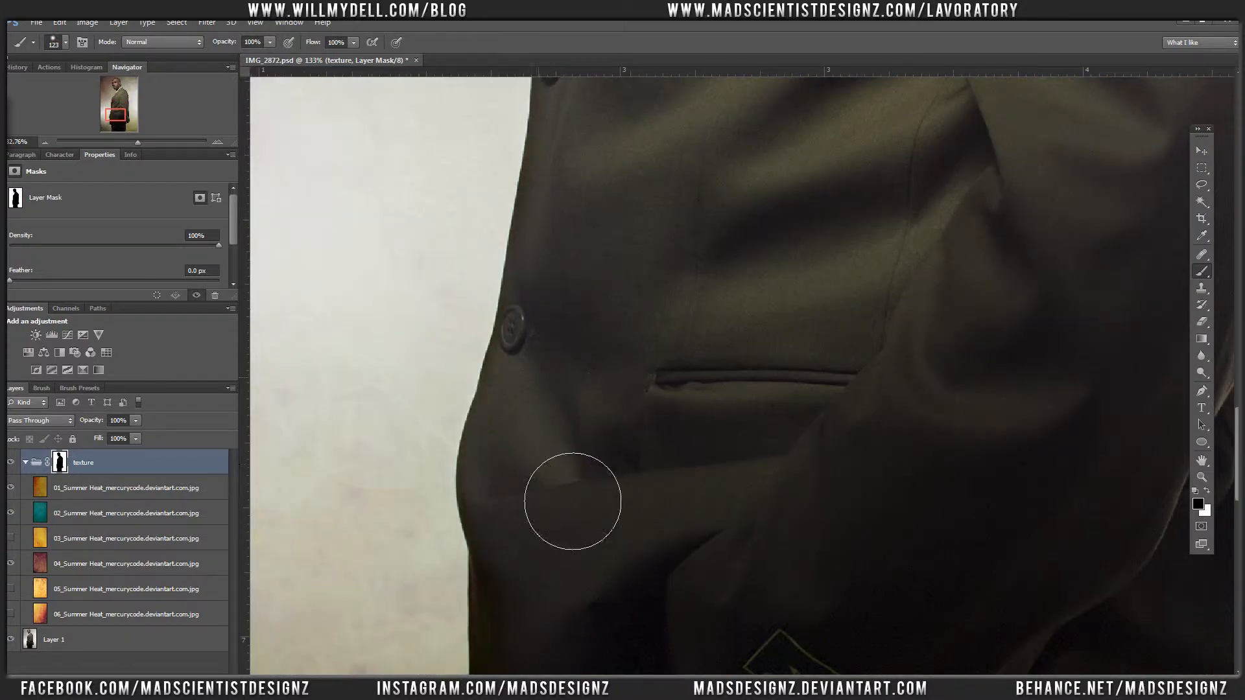
pyautogui.press('space')
pyautogui.moveTo(567, 297); pyautogui.dragTo(586, 70)
pyautogui.moveTo(583, 395); pyautogui.dragTo(603, 601)
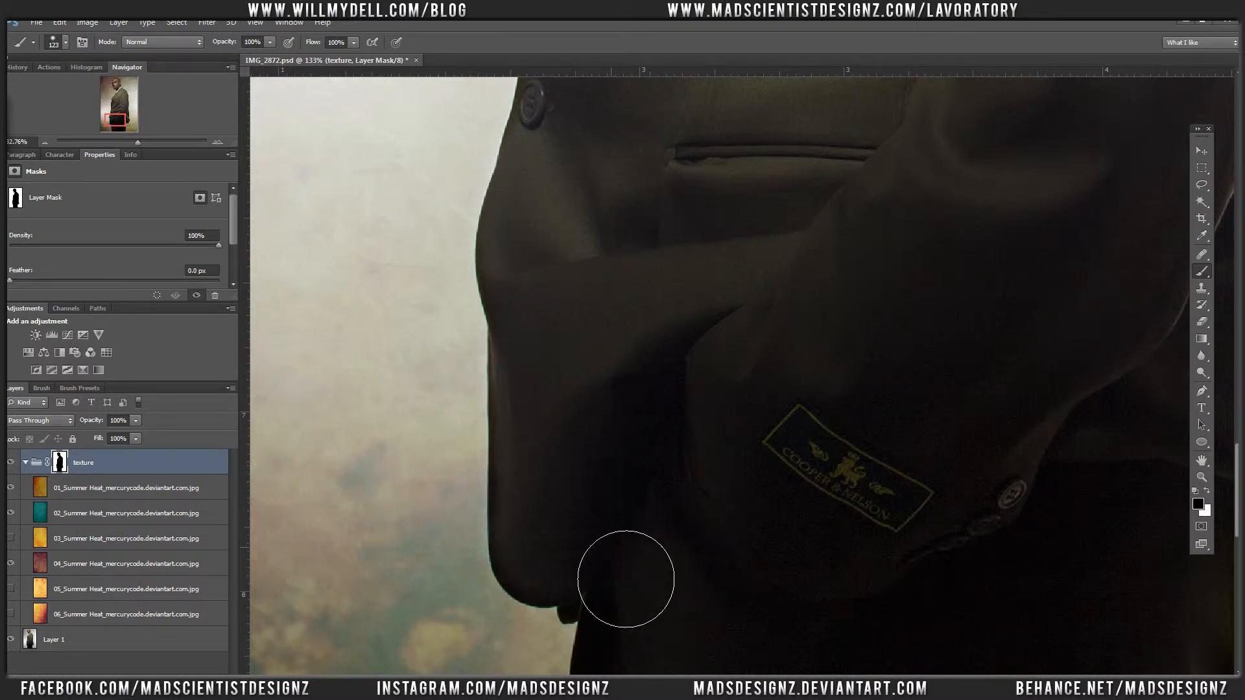
pyautogui.hotkey('ctrl', '0')
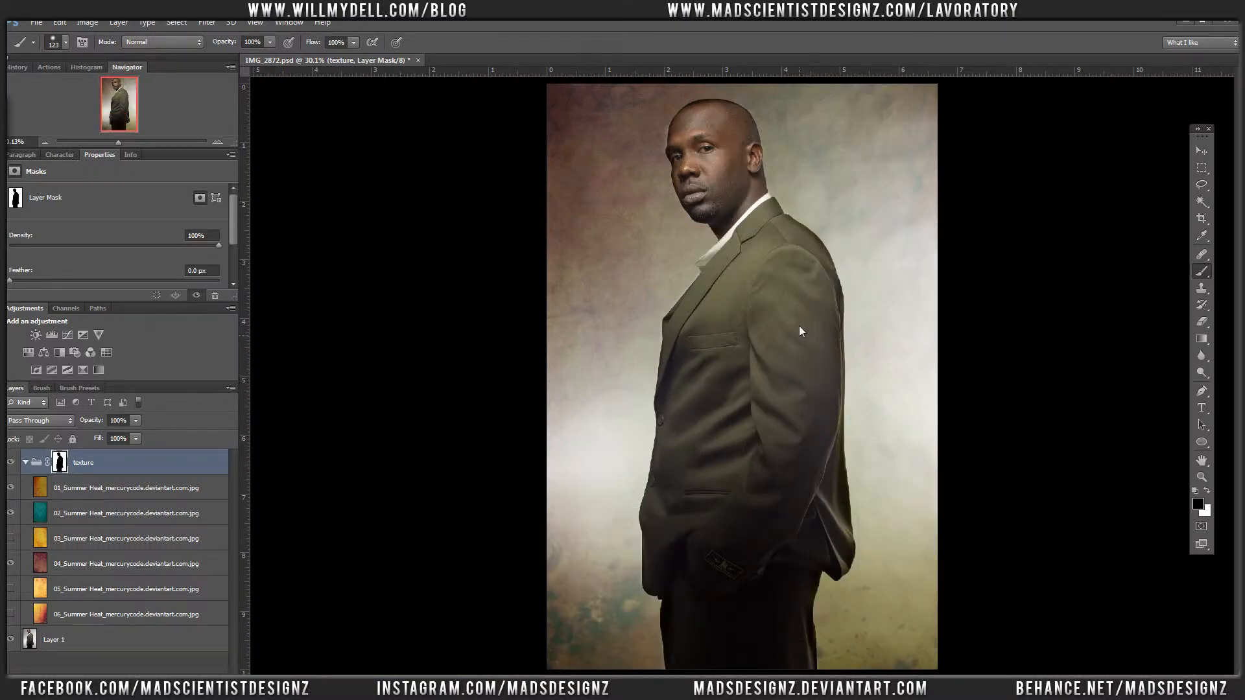
# Step: Clean the mask around the head with a 61 px brush, using black inside the forehead edge and white along the crown
pyautogui.hotkey('alt', 'Tab')
pyautogui.moveTo(620, 204); pyautogui.dragTo(827, 42)
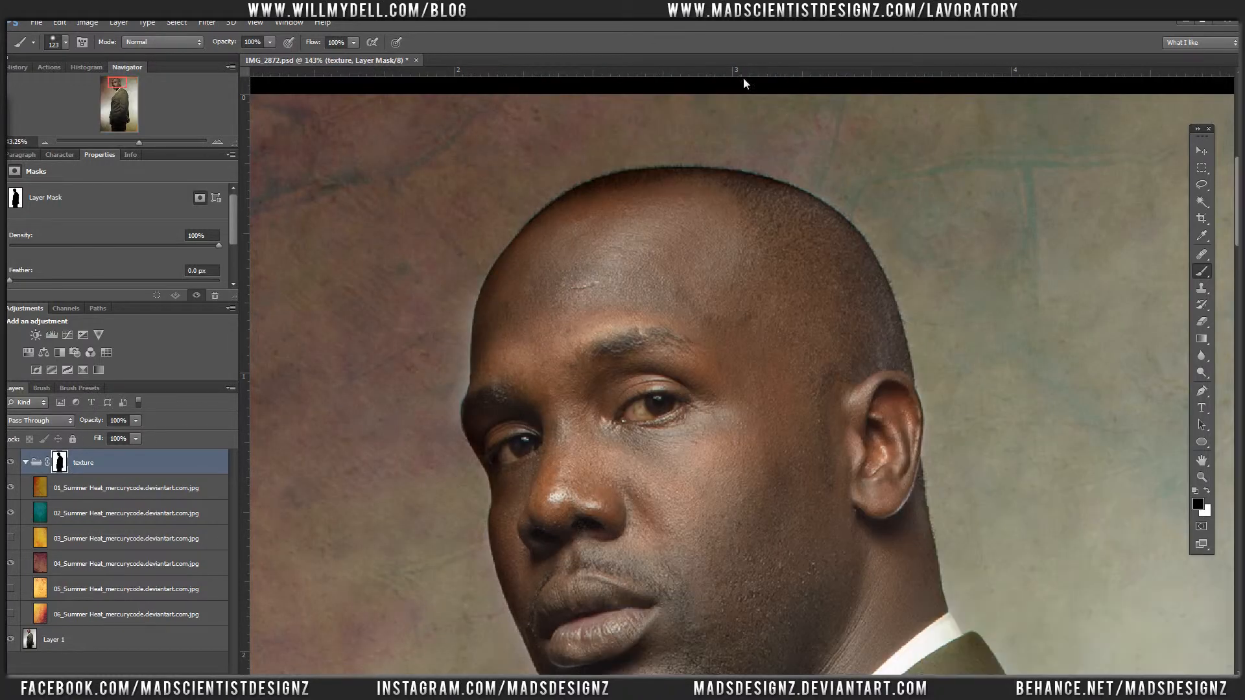
pyautogui.rightClick(658, 277)
pyautogui.moveTo(713, 299); pyautogui.dragTo(704, 305)
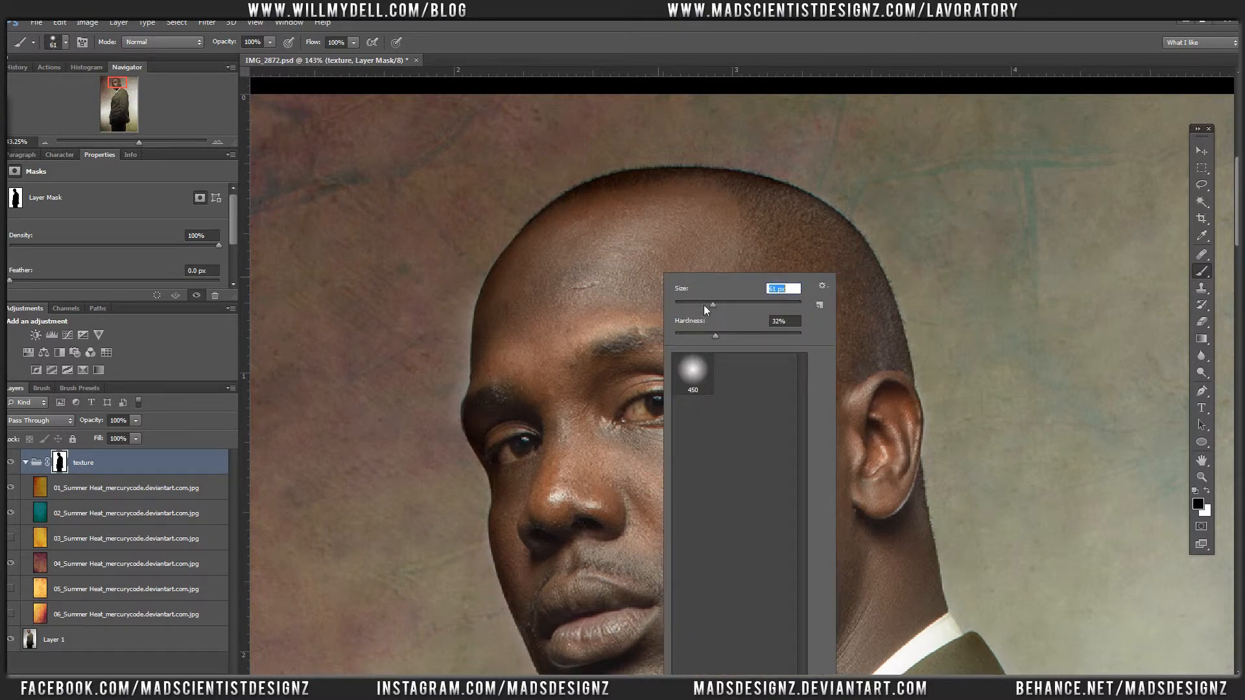
pyautogui.click(664, 243)
pyautogui.moveTo(608, 210)
pyautogui.mouseDown()
pyautogui.moveTo(620, 231)
pyautogui.moveTo(746, 223)
pyautogui.moveTo(806, 245)
pyautogui.moveTo(575, 245)
pyautogui.moveTo(536, 366)
pyautogui.moveTo(536, 324)
pyautogui.moveTo(534, 377)
pyautogui.mouseUp()
pyautogui.press('x')
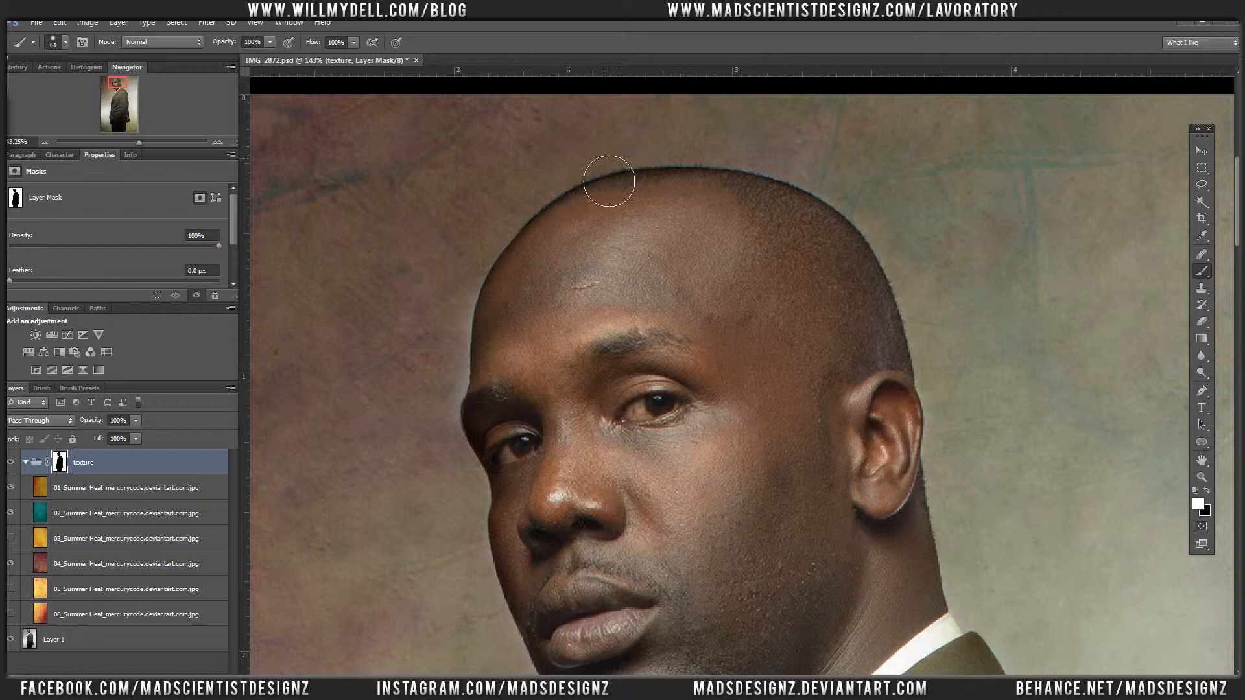
pyautogui.moveTo(717, 165); pyautogui.dragTo(936, 198)
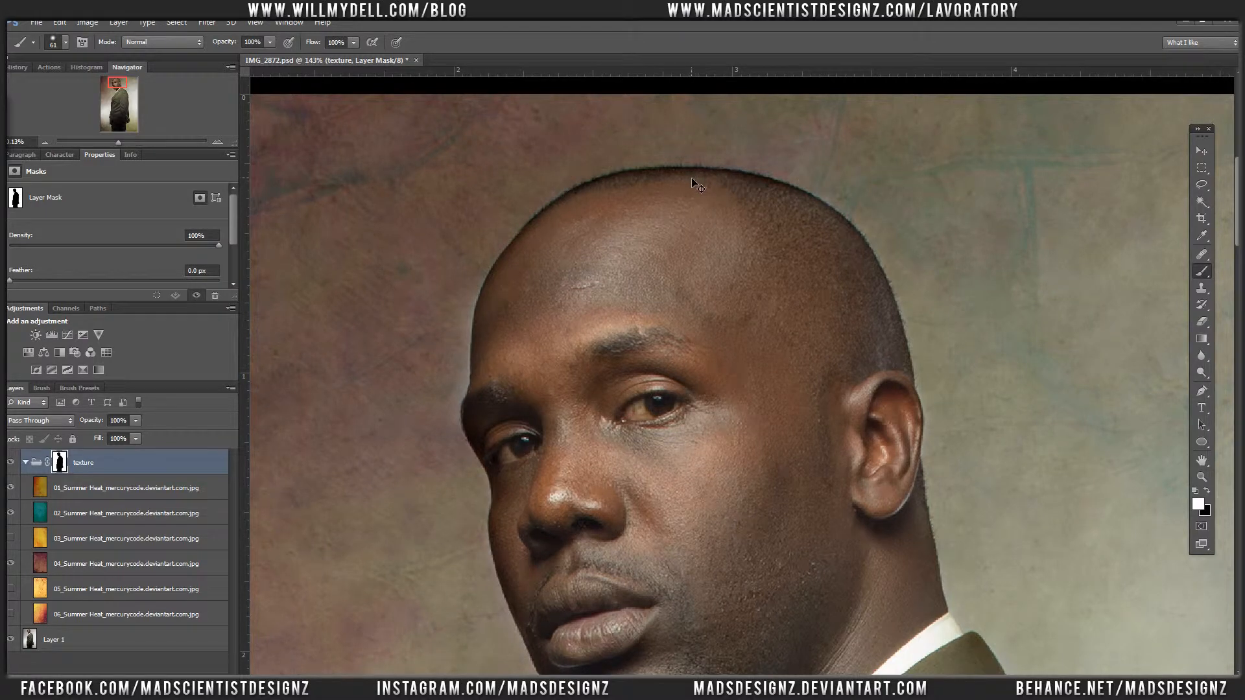
pyautogui.hotkey('ctrl', '0')
pyautogui.hotkey('ctrl', '-')
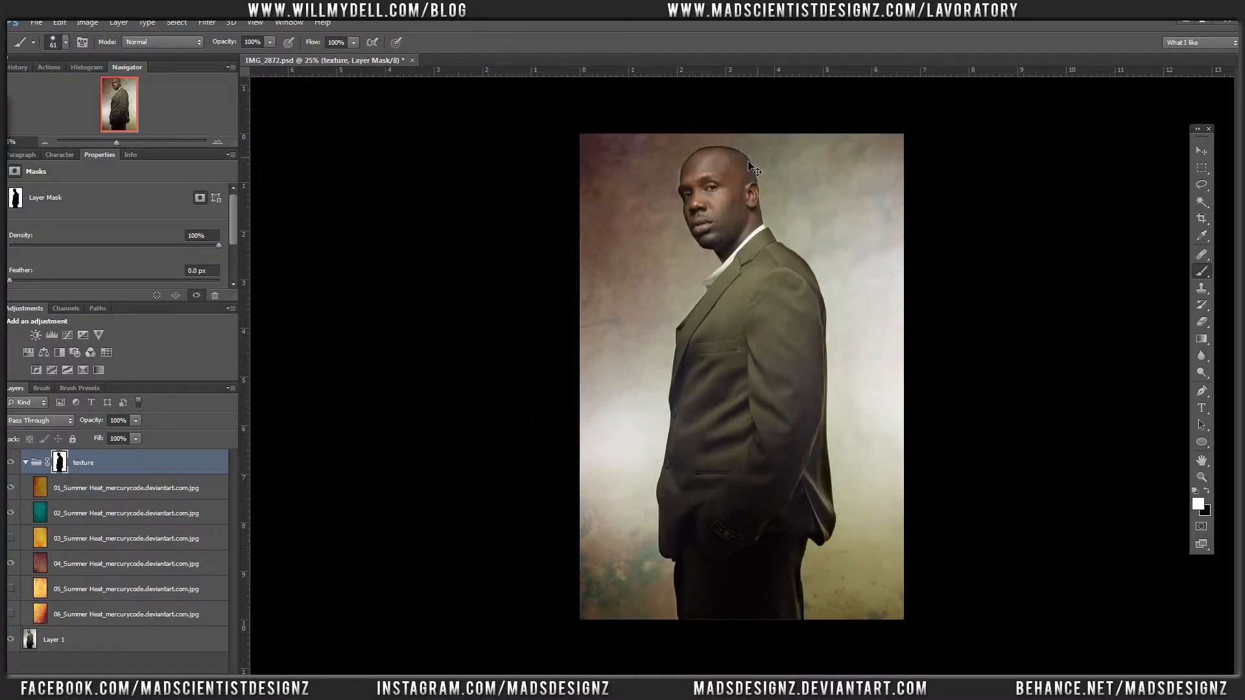
# Step: Paint white on the mask along the forehead and brow edge with a harder 27 px brush to remove the remaining halo
pyautogui.moveTo(655, 149); pyautogui.dragTo(721, 224)
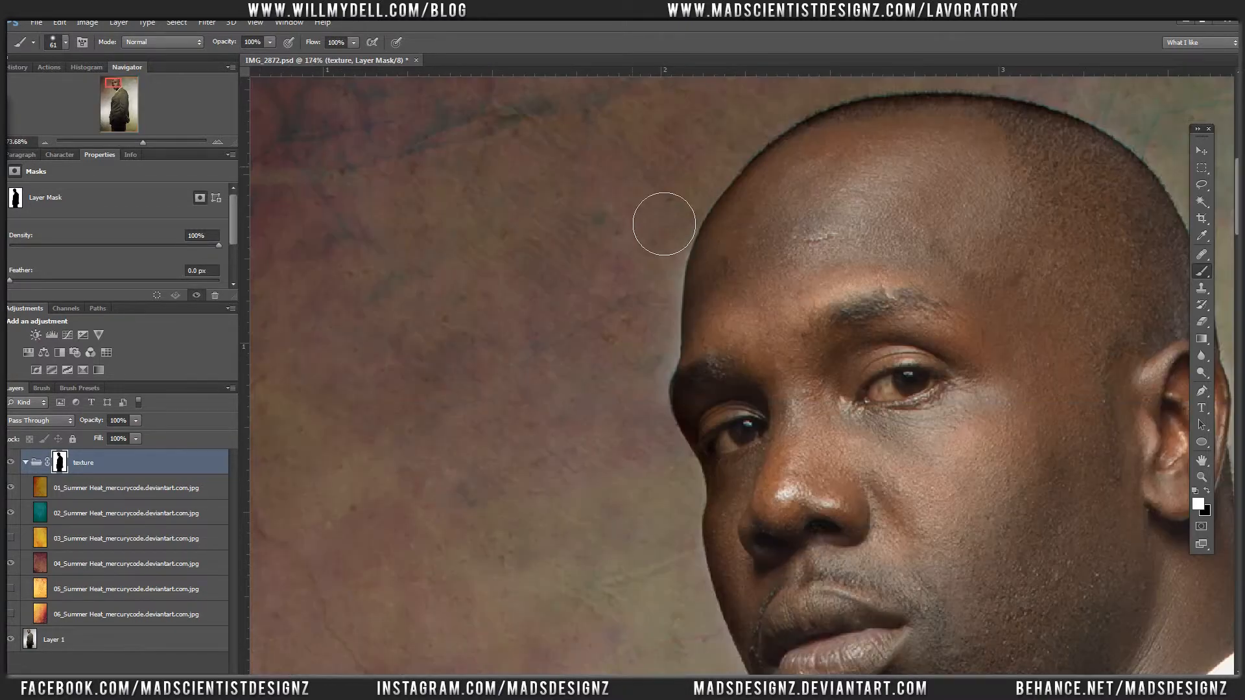
pyautogui.rightClick(609, 268)
pyautogui.click(686, 327)
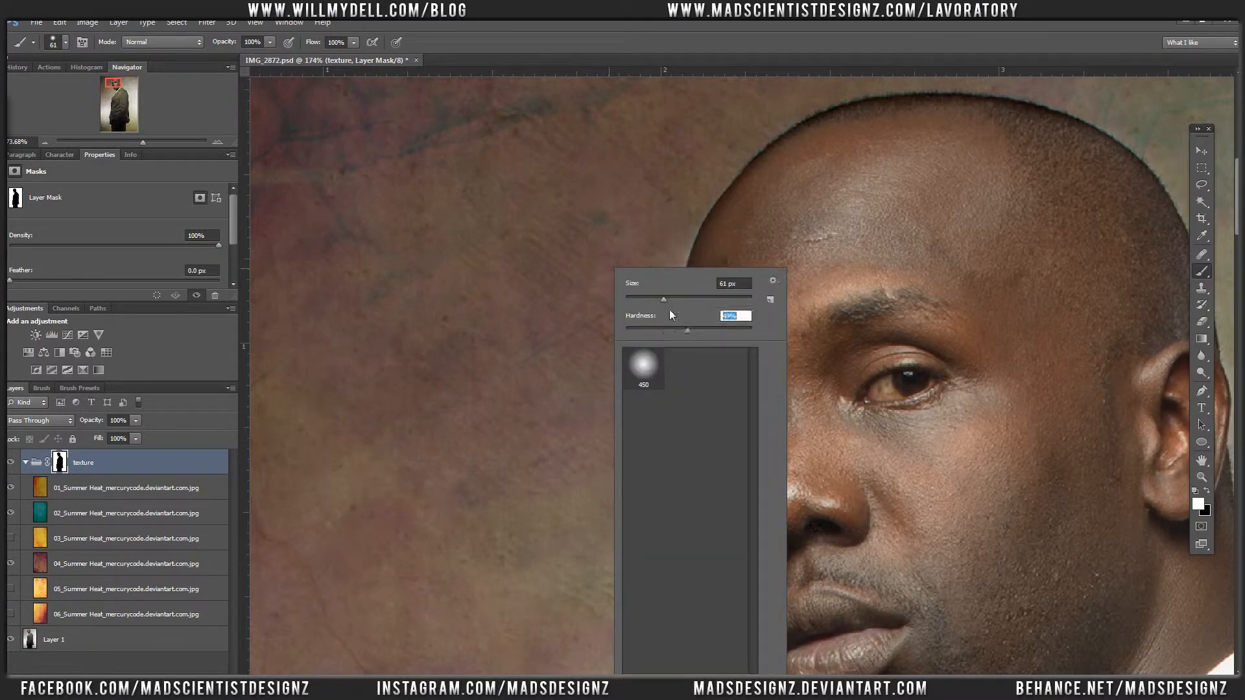
pyautogui.click(643, 297)
pyautogui.click(650, 238)
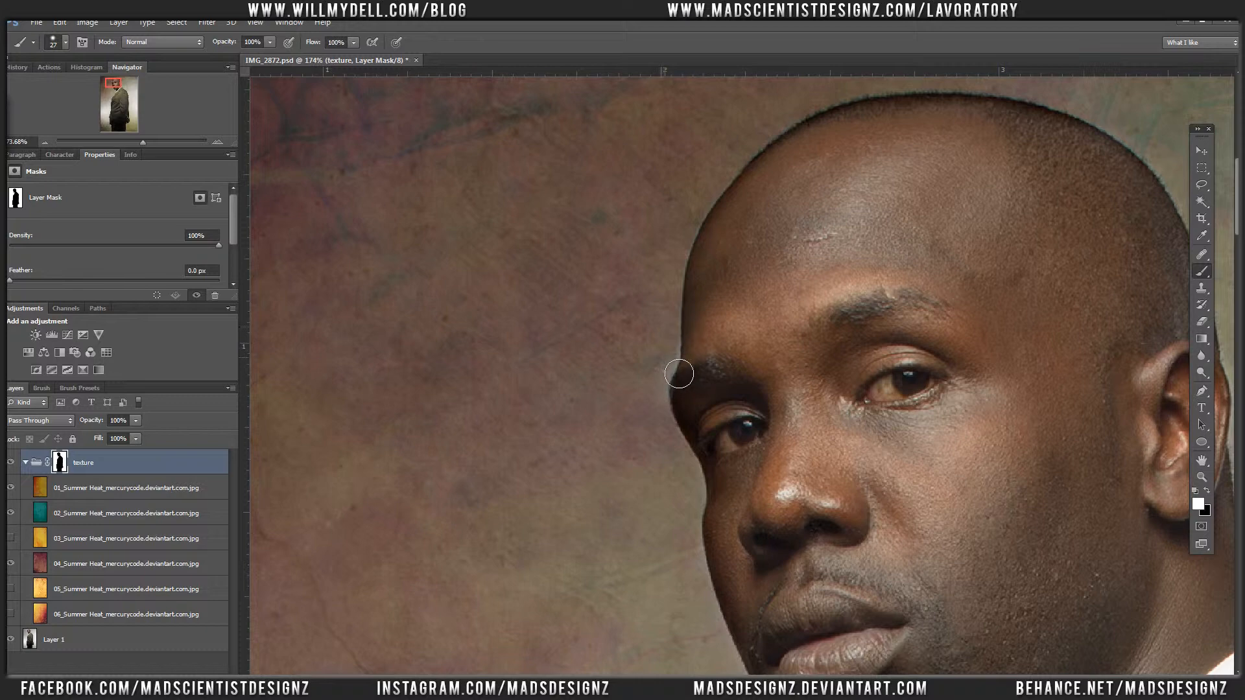
pyautogui.moveTo(678, 374)
pyautogui.mouseDown()
pyautogui.moveTo(677, 357)
pyautogui.moveTo(677, 380)
pyautogui.mouseUp()
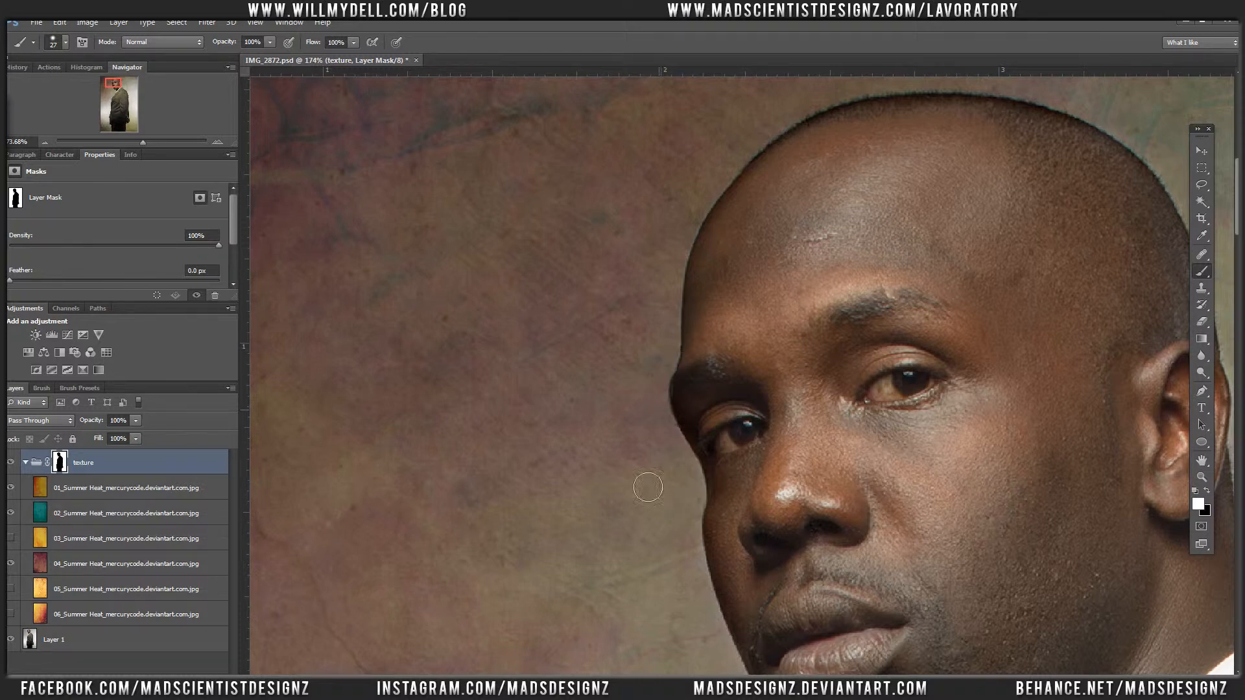
pyautogui.hotkey('ctrl', '0')
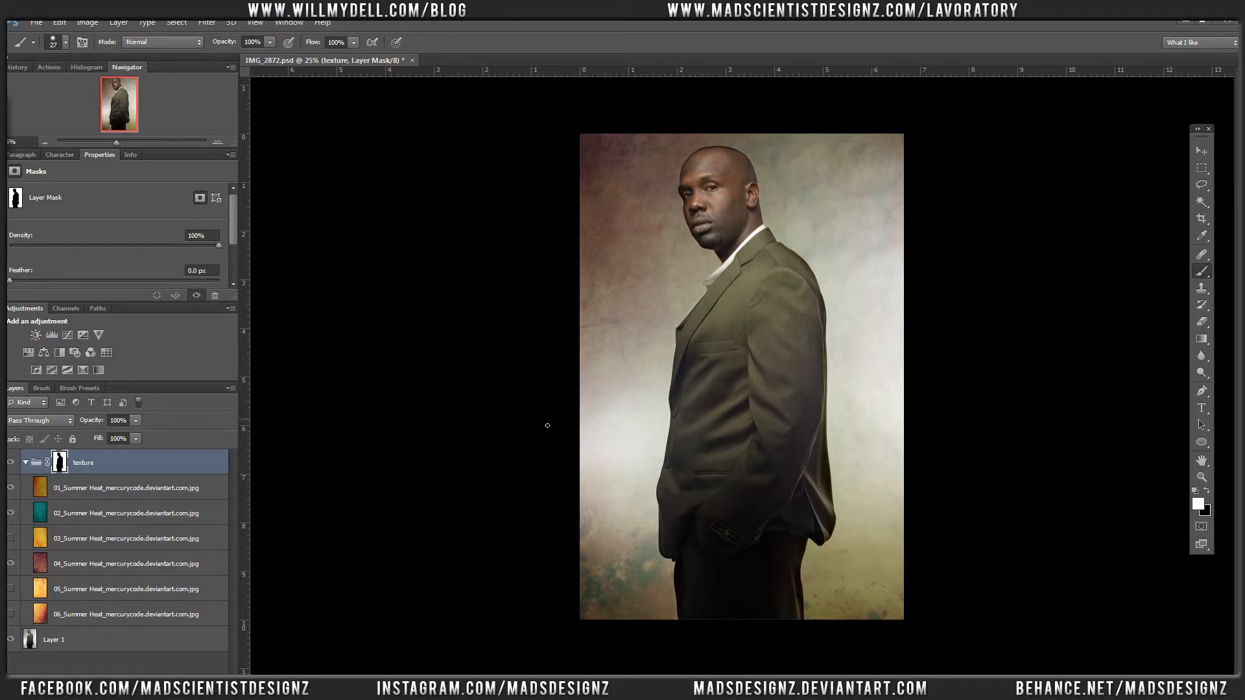
# Step: Lower the opacity of Summer Heat layers 04, 01 and 02 to soften the backdrop's colours
pyautogui.press('v')
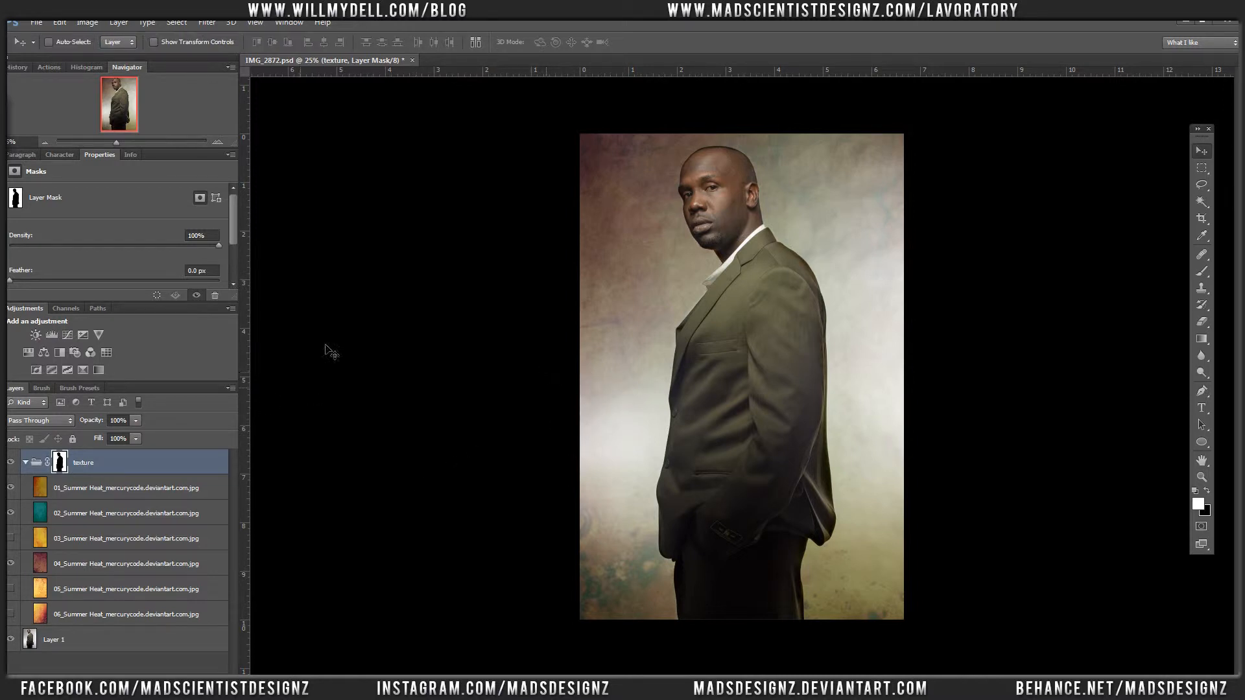
pyautogui.click(89, 557)
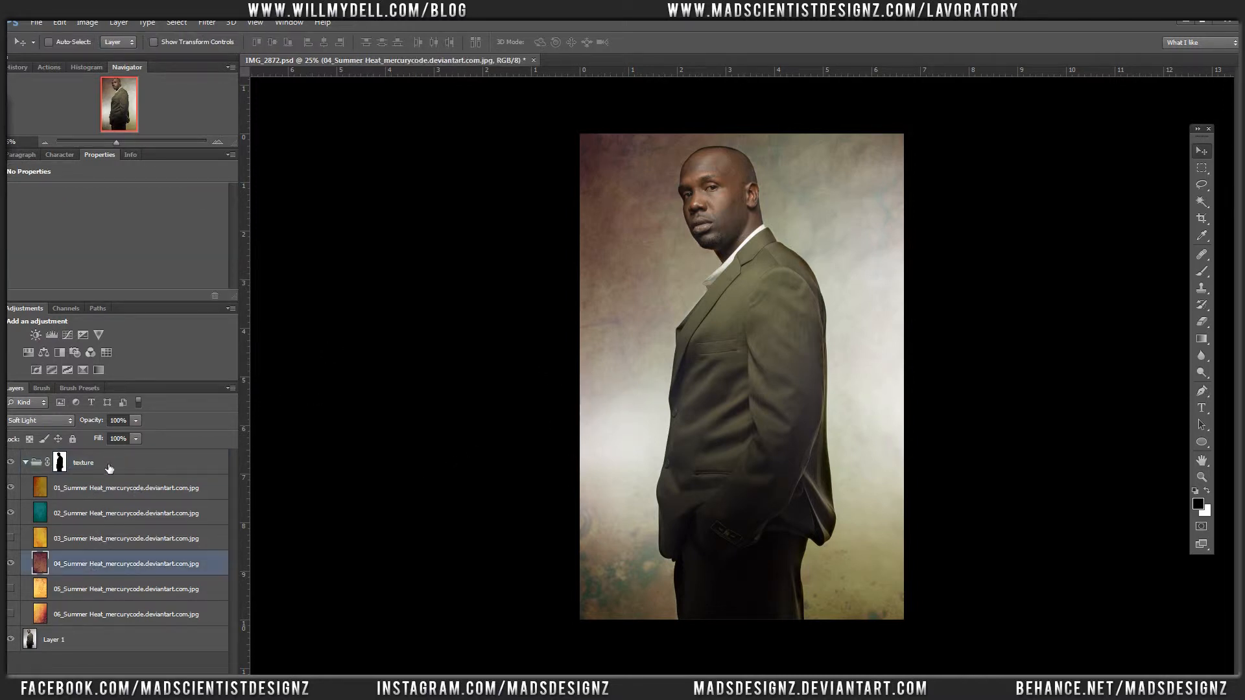
pyautogui.click(136, 421)
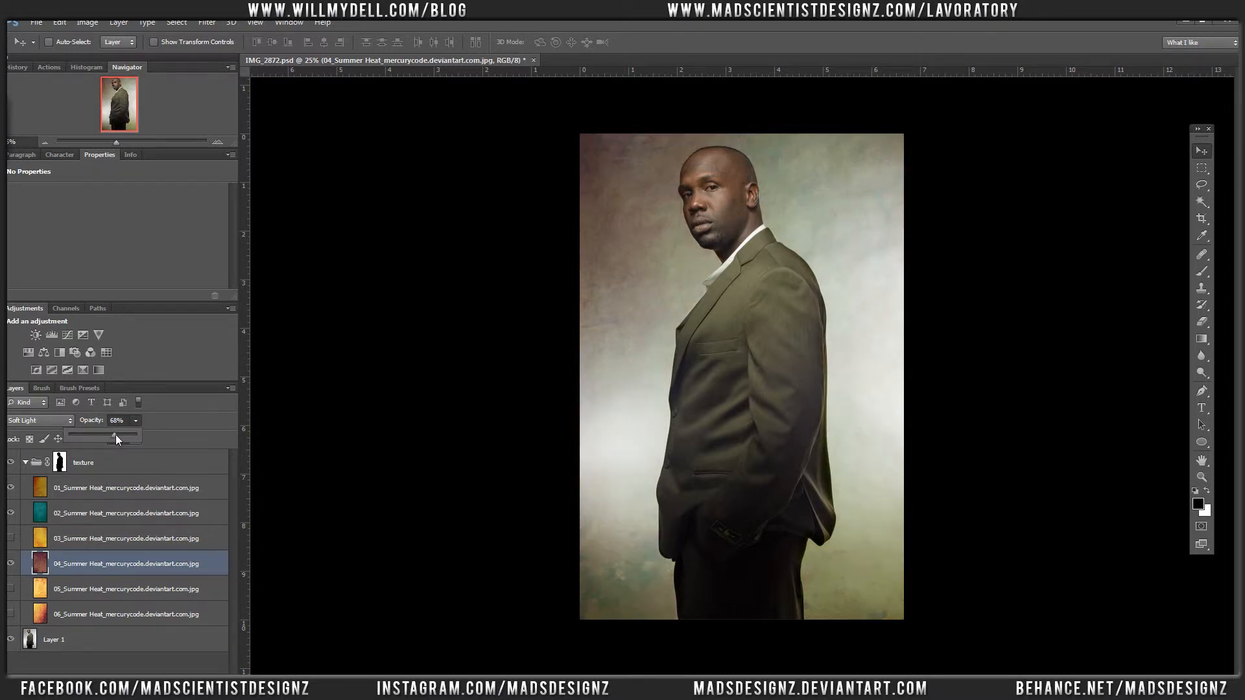
pyautogui.moveTo(115, 434); pyautogui.dragTo(123, 436)
pyautogui.click(114, 488)
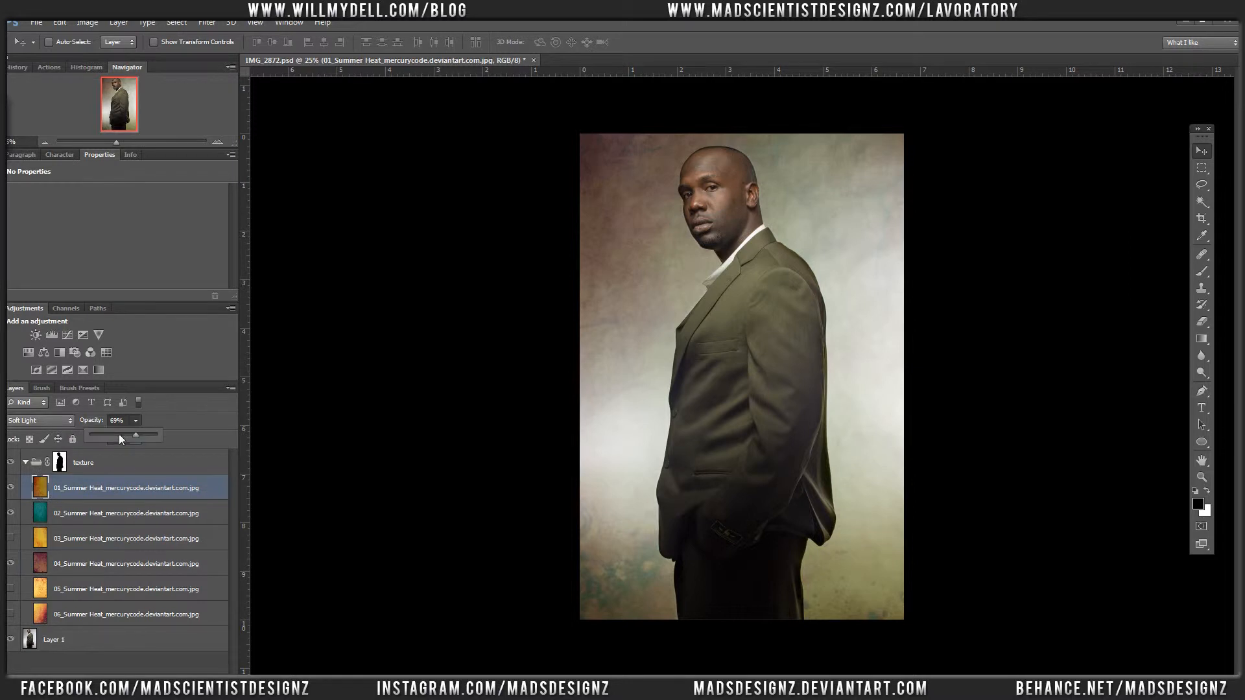
pyautogui.click(107, 513)
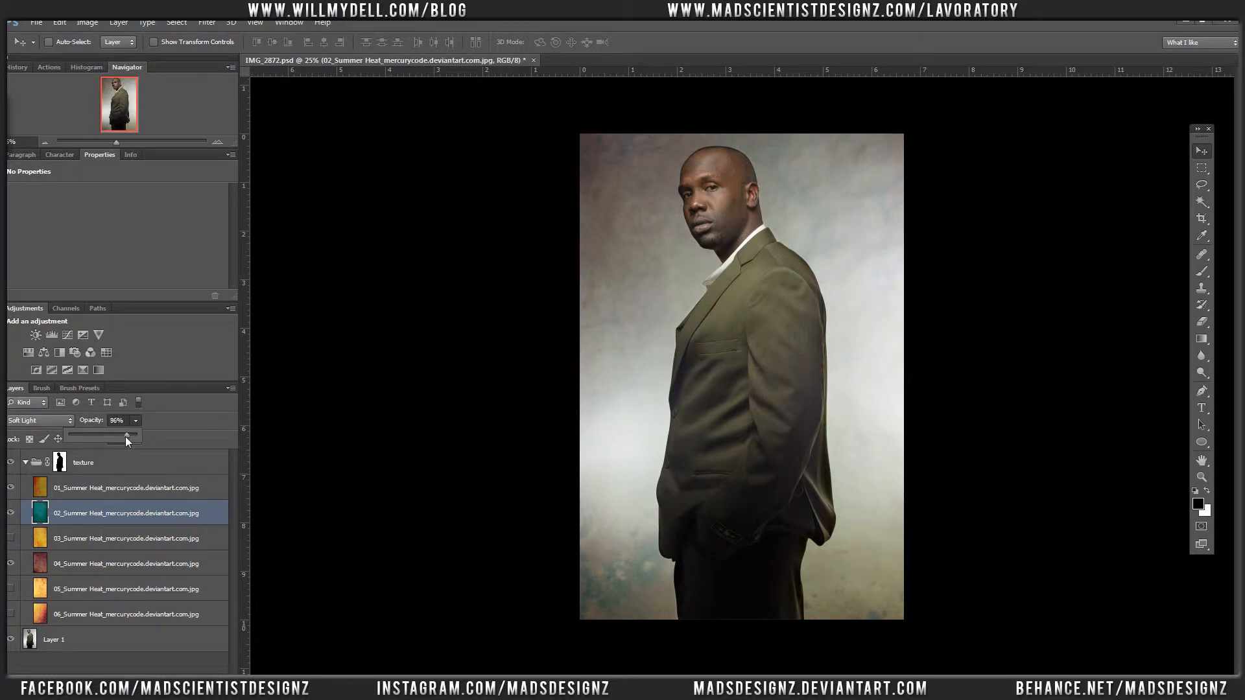
pyautogui.moveTo(125, 437); pyautogui.dragTo(127, 436)
# Step: Compare Summer Heat layers 05 and 06 by toggling their visibility, leaving layer 05 shown and layer 06 hidden
pyautogui.click(25, 586)
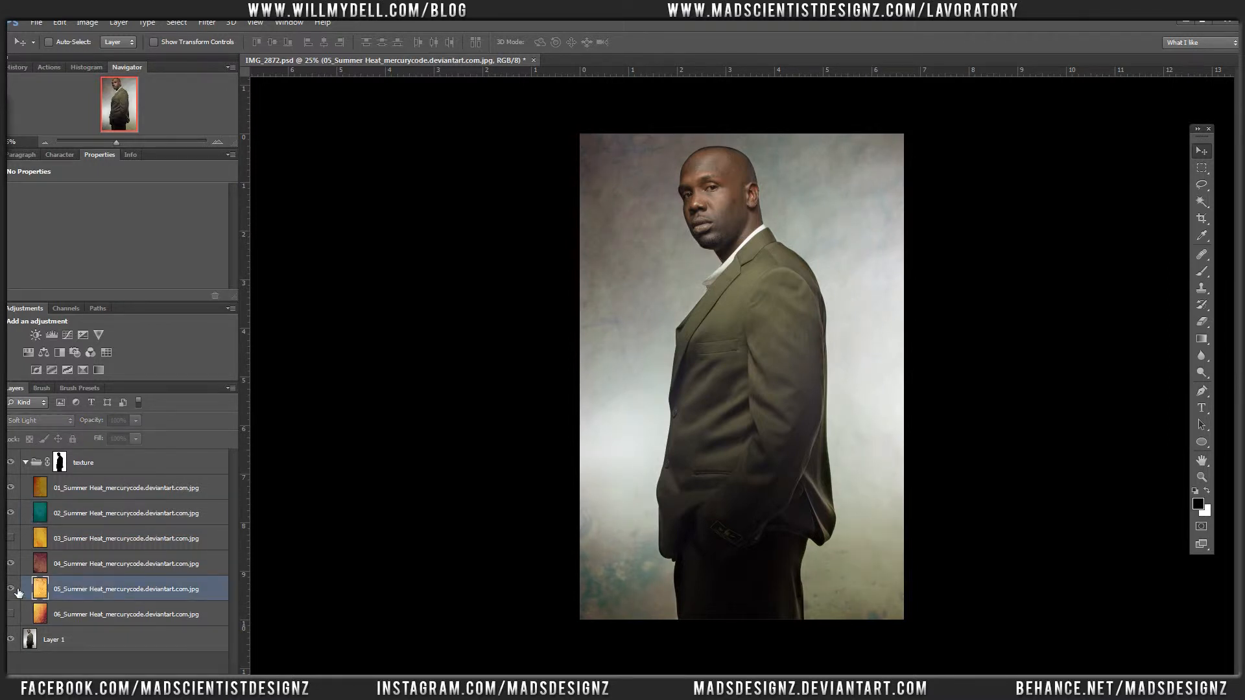
pyautogui.click(18, 591)
pyautogui.click(16, 591)
pyautogui.click(15, 591)
pyautogui.click(16, 592)
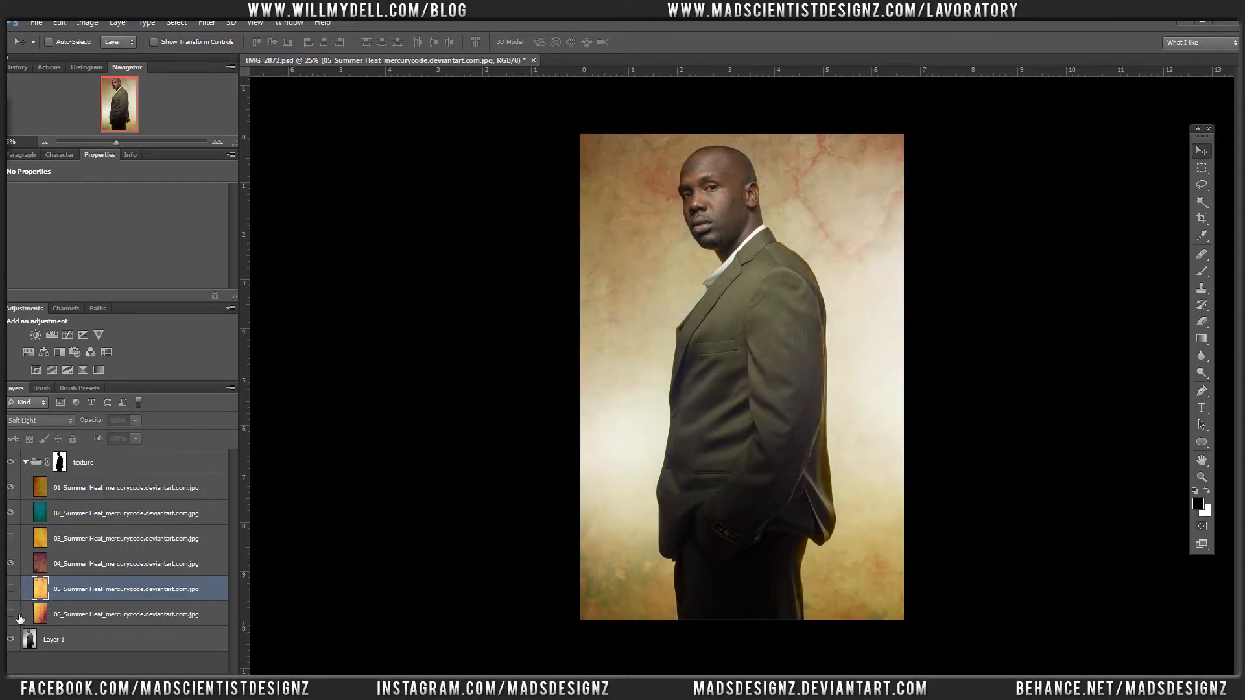
pyautogui.click(11, 614)
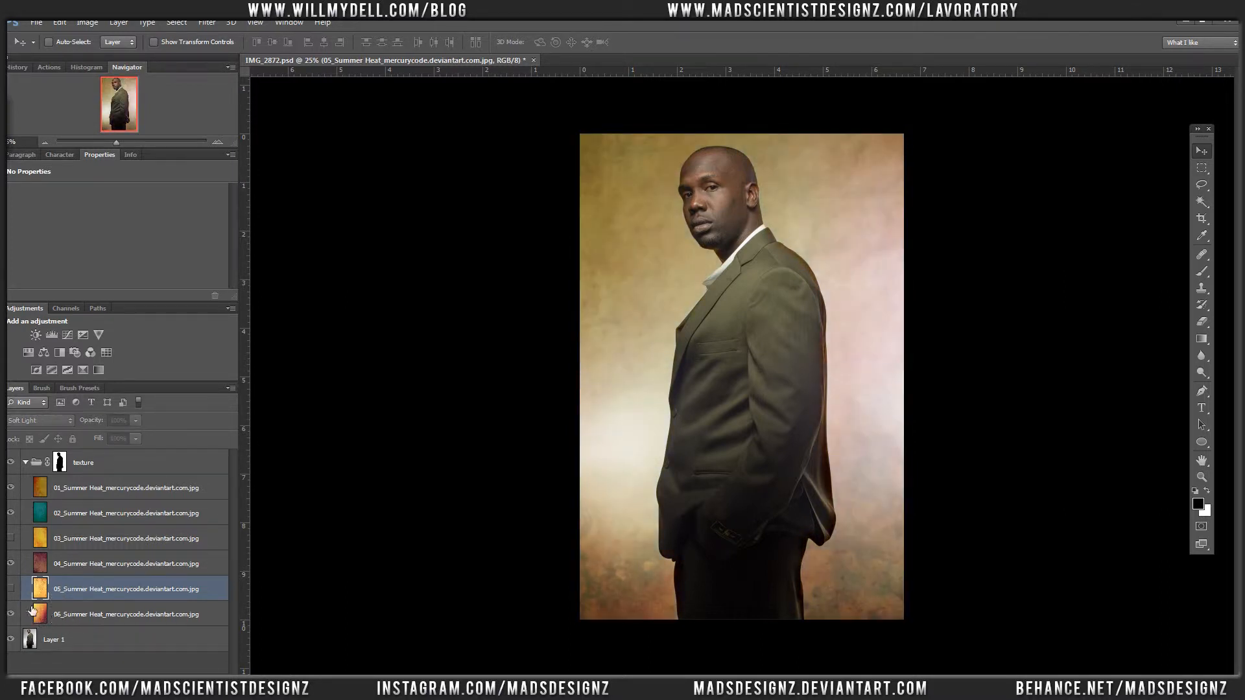
pyautogui.click(11, 614)
pyautogui.click(12, 589)
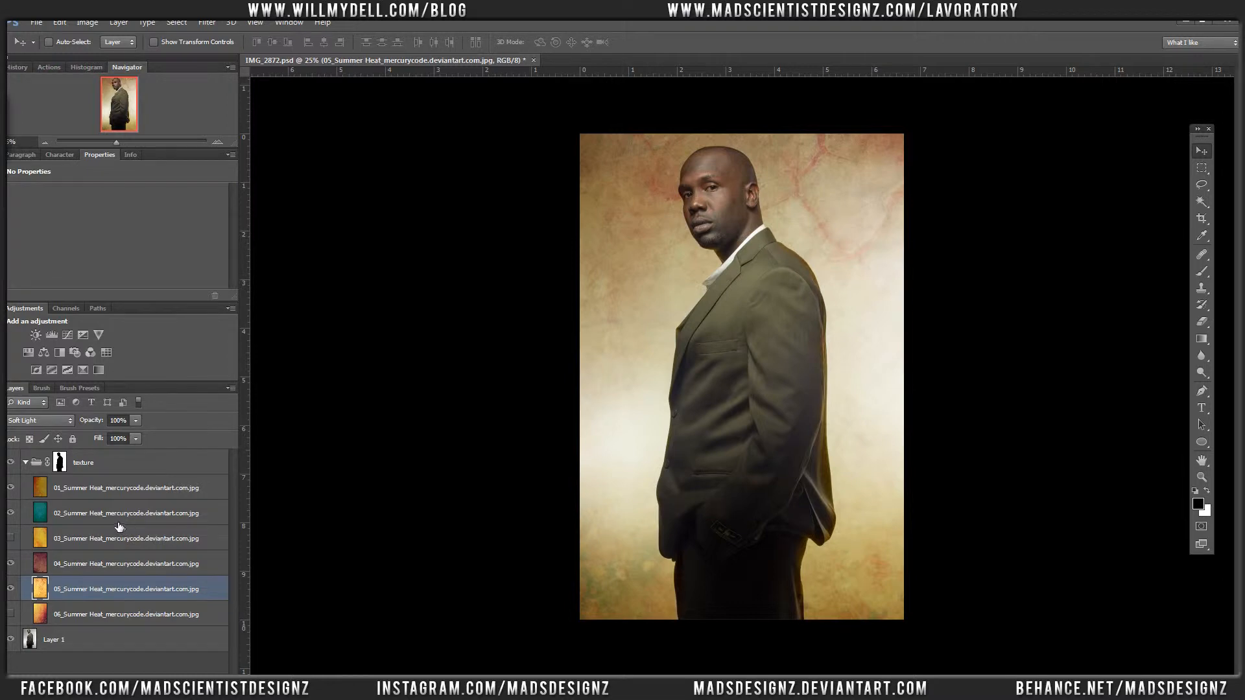
# Step: Darken Summer Heat layer 05 with Levels, setting the RGB midtones to 0.74 and the white output level to 193
pyautogui.hotkey('ctrl', 'l')
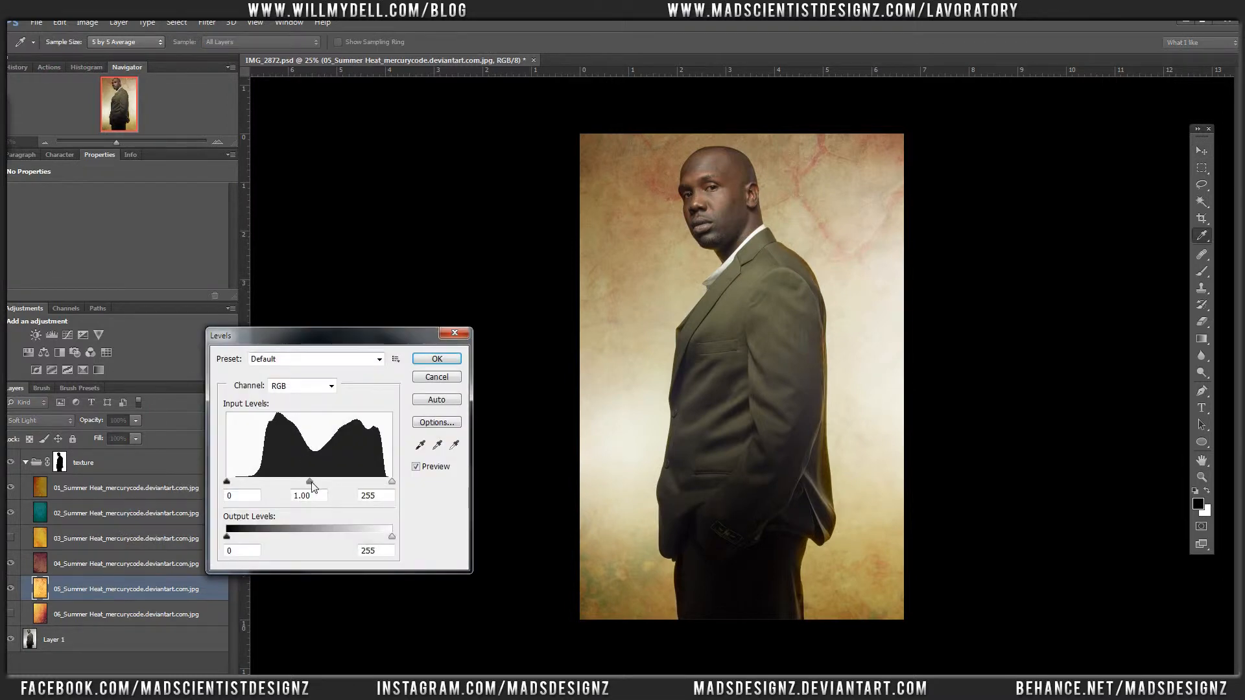
pyautogui.moveTo(324, 487)
pyautogui.mouseDown()
pyautogui.moveTo(337, 481)
pyautogui.moveTo(320, 488)
pyautogui.mouseUp()
pyautogui.moveTo(391, 537); pyautogui.dragTo(352, 530)
pyautogui.moveTo(392, 482)
pyautogui.mouseDown()
pyautogui.moveTo(372, 482)
pyautogui.moveTo(404, 488)
pyautogui.mouseUp()
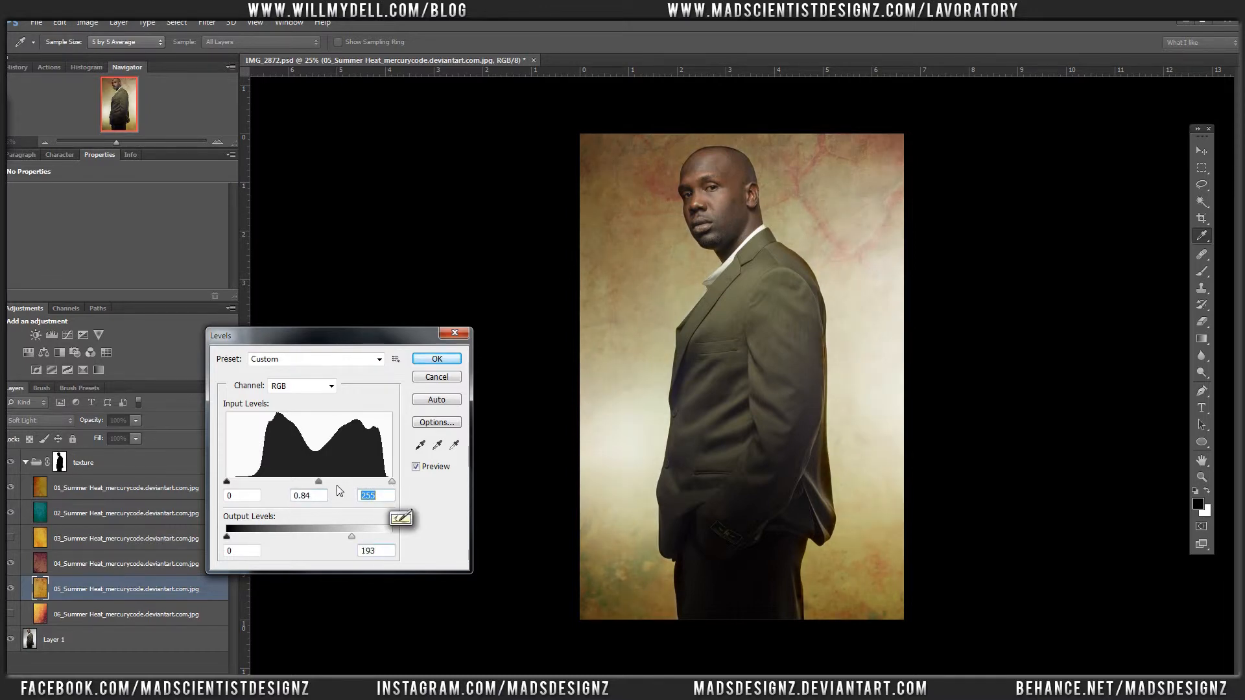
pyautogui.moveTo(322, 487); pyautogui.dragTo(328, 487)
# Step: Shift layer 05's colour per channel in Levels, setting the Green midtones to 1.43 and the Red midtones to 1.24
pyautogui.click(311, 392)
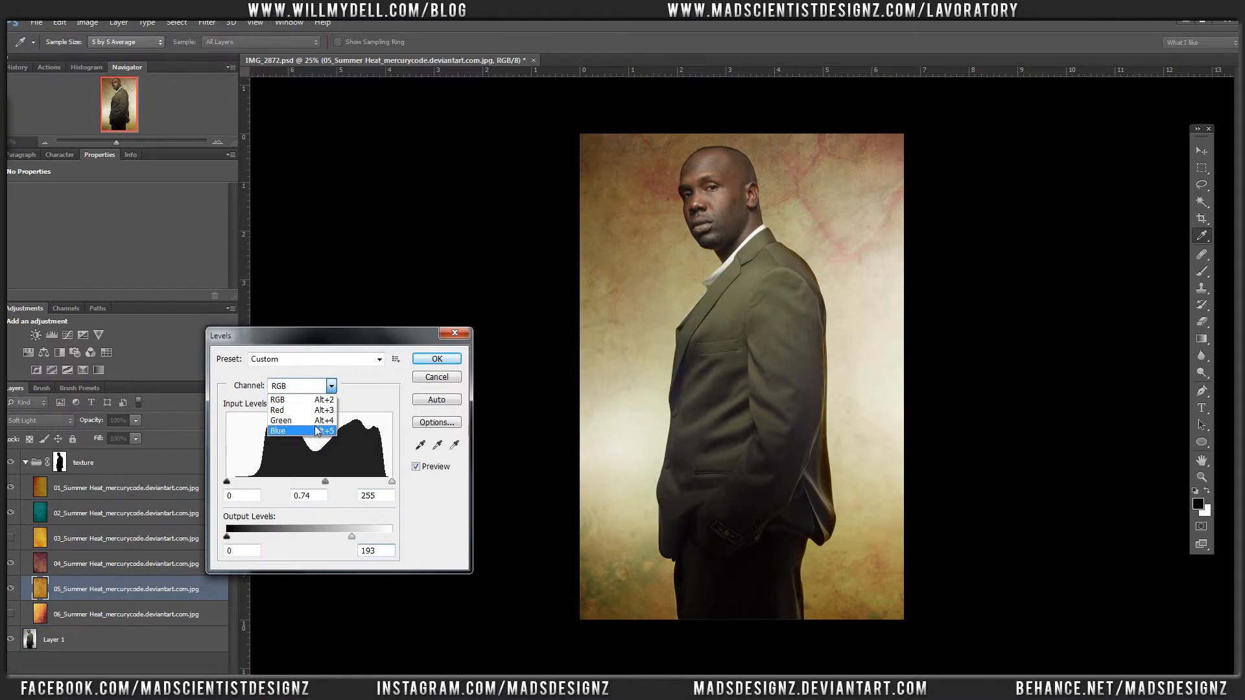
pyautogui.click(318, 431)
pyautogui.moveTo(311, 482)
pyautogui.mouseDown()
pyautogui.moveTo(329, 482)
pyautogui.moveTo(292, 481)
pyautogui.mouseUp()
pyautogui.click(313, 387)
pyautogui.click(317, 421)
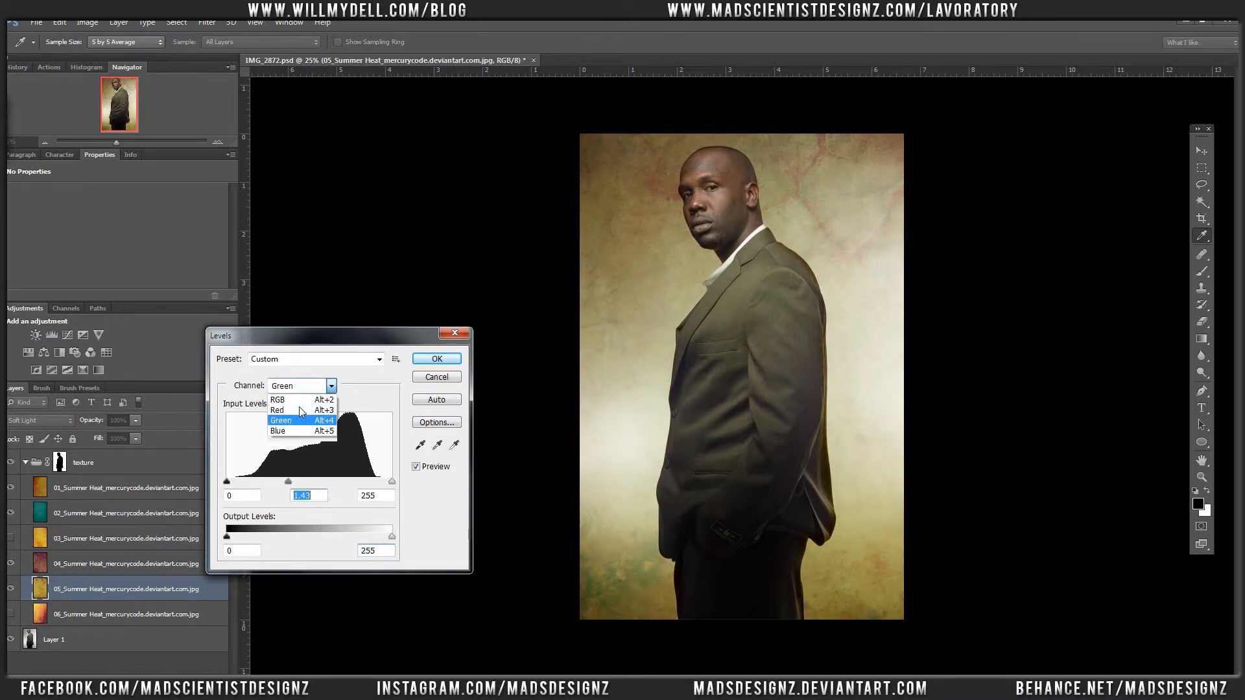
pyautogui.click(300, 409)
pyautogui.moveTo(309, 482); pyautogui.dragTo(320, 483)
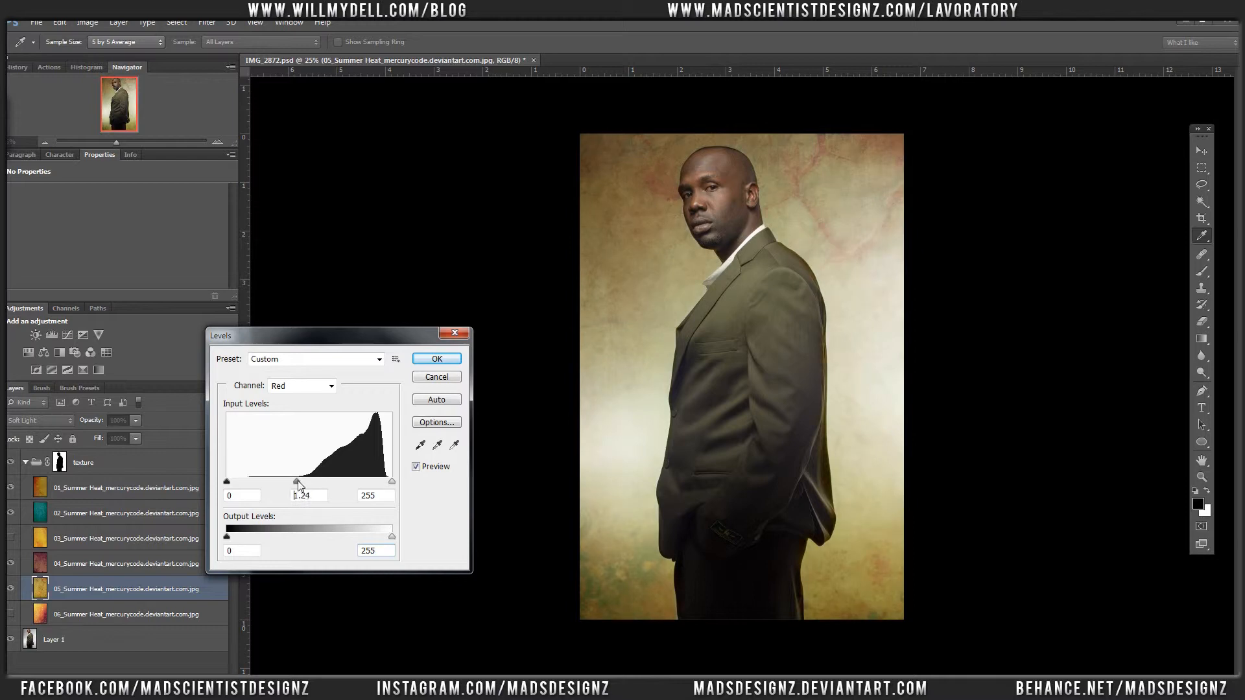
pyautogui.click(434, 359)
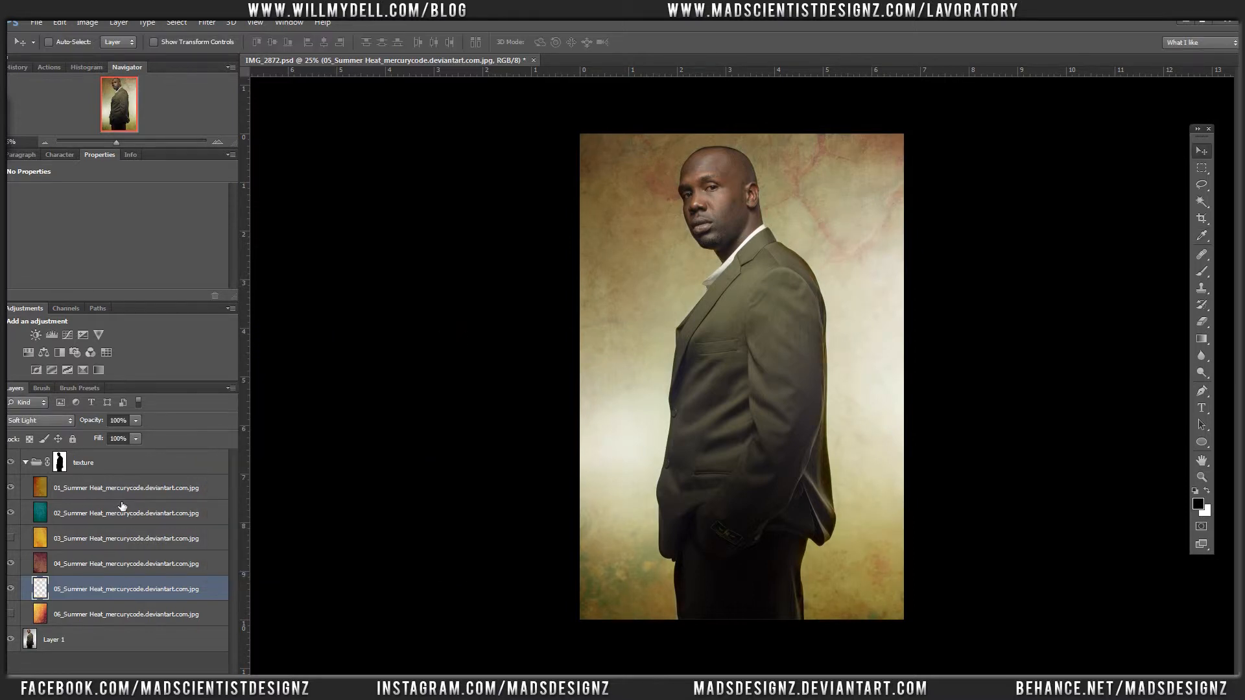
# Step: Mute Summer Heat layer 05 with Hue/Saturation, setting the saturation to -36 and the lightness to -23
pyautogui.hotkey('ctrl', 'u')
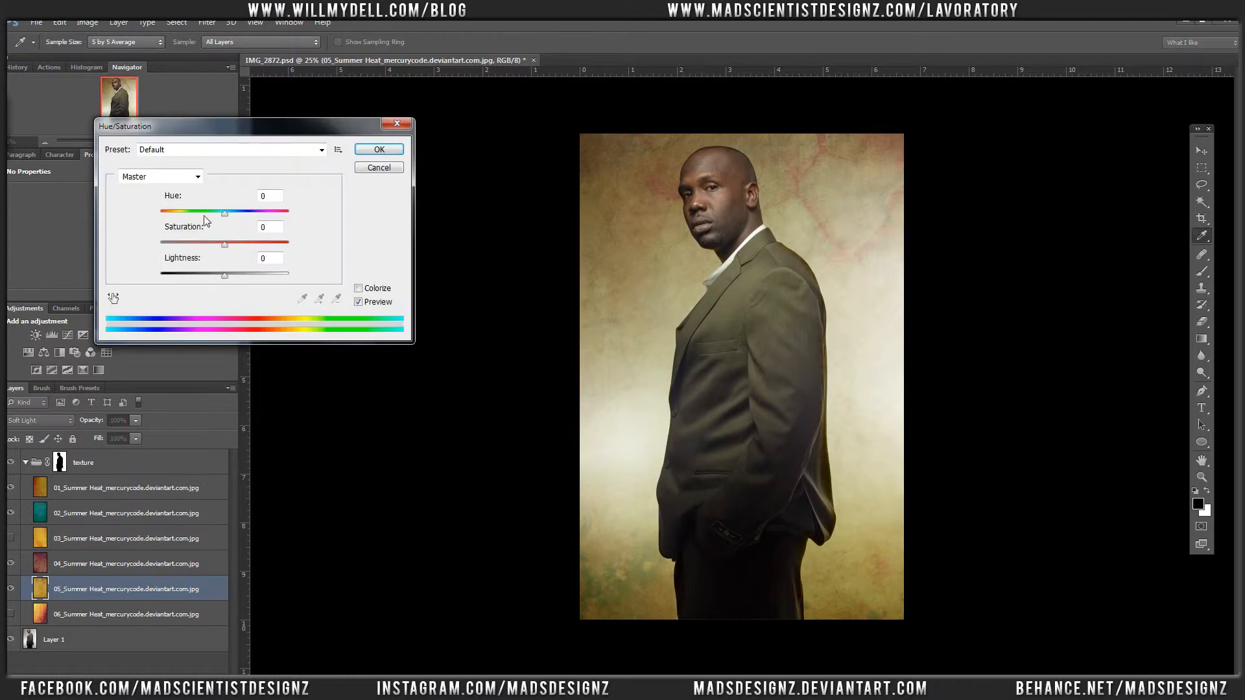
pyautogui.moveTo(213, 250)
pyautogui.mouseDown()
pyautogui.moveTo(190, 247)
pyautogui.moveTo(207, 247)
pyautogui.mouseUp()
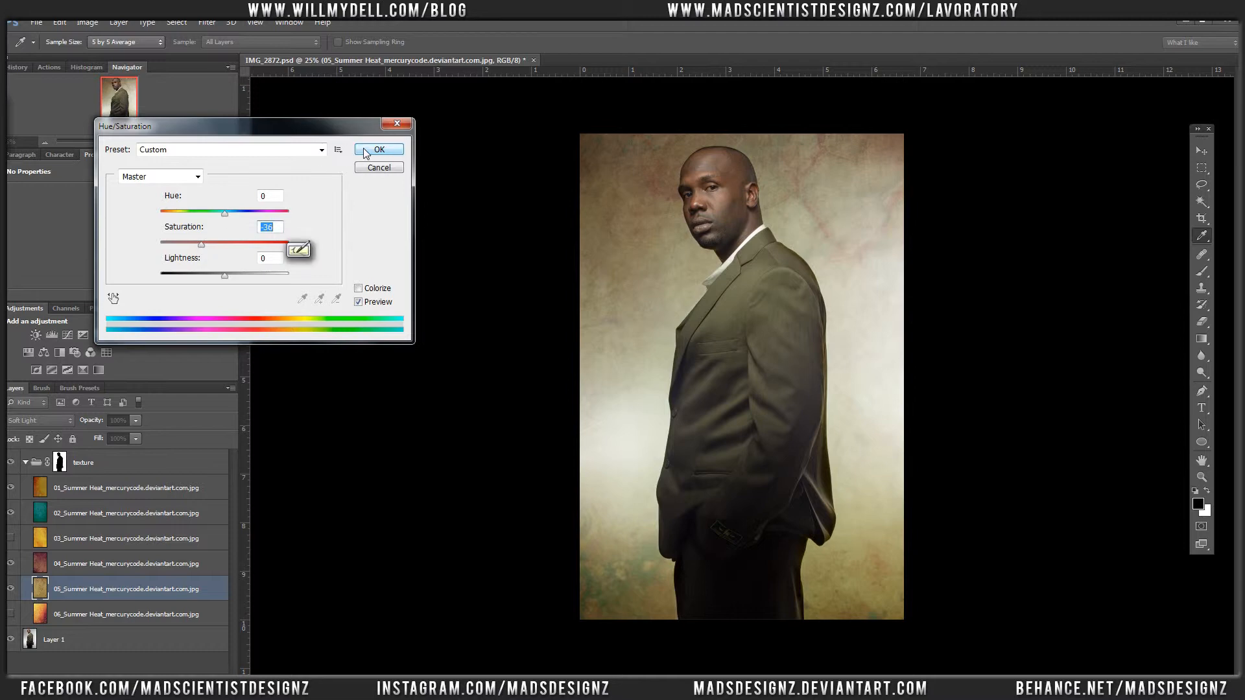
pyautogui.moveTo(224, 275); pyautogui.dragTo(205, 277)
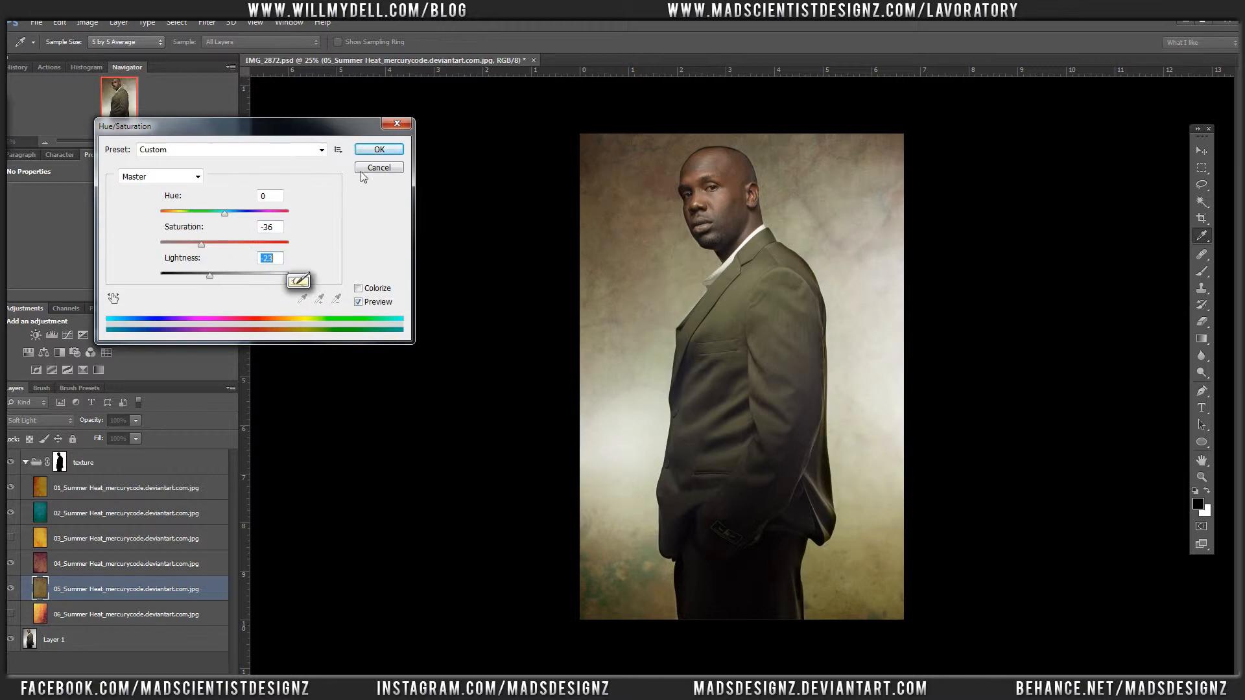
pyautogui.click(363, 151)
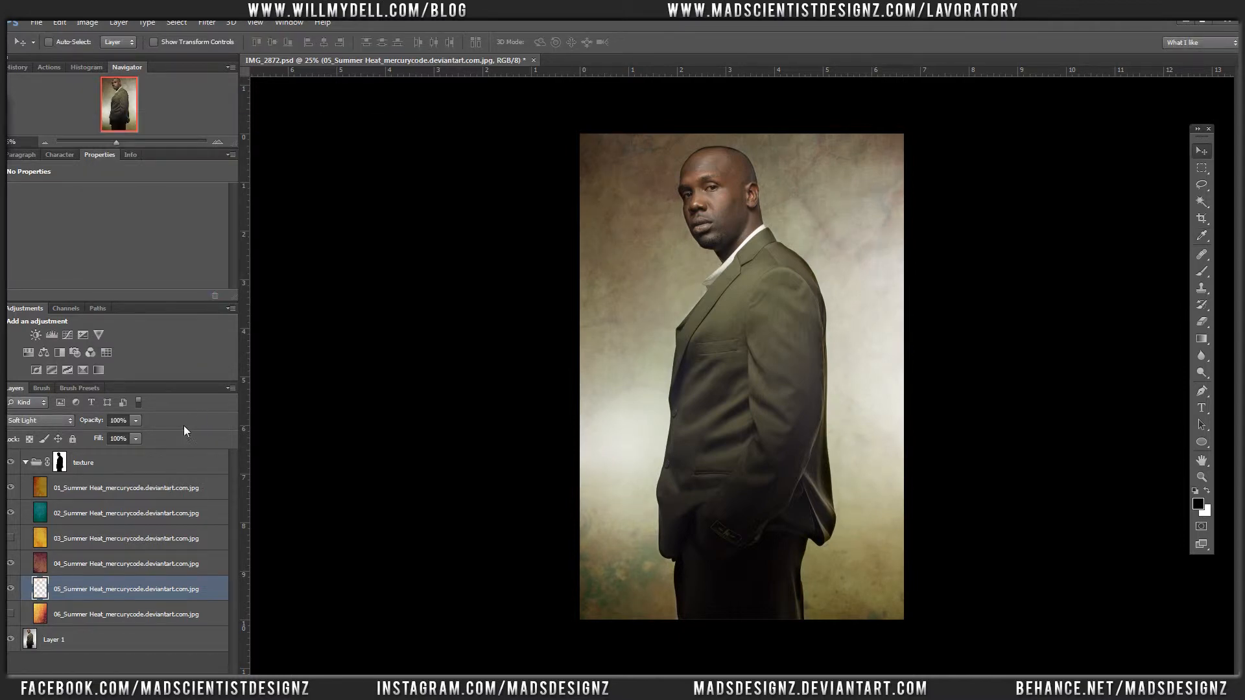
# Step: Collapse the texture group and toggle its visibility to compare the portrait with and without the textures, leaving the group shown
pyautogui.hotkey('ctrl', '-')
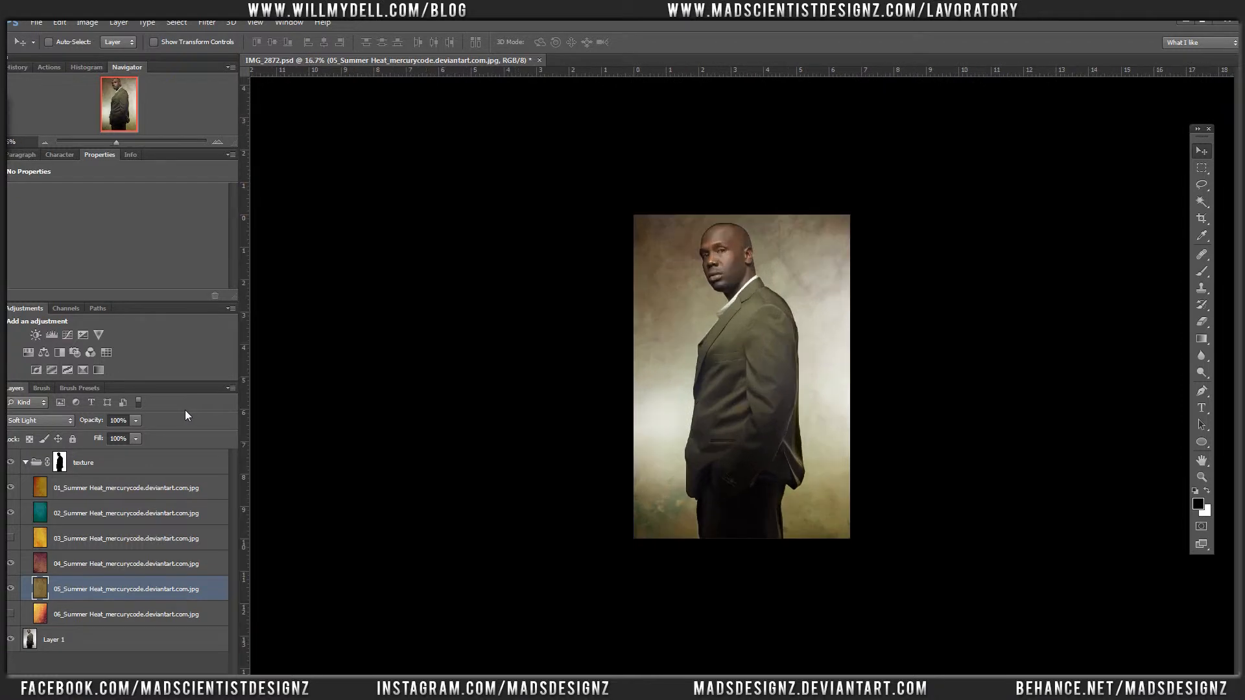
pyautogui.hotkey('ctrl', '+')
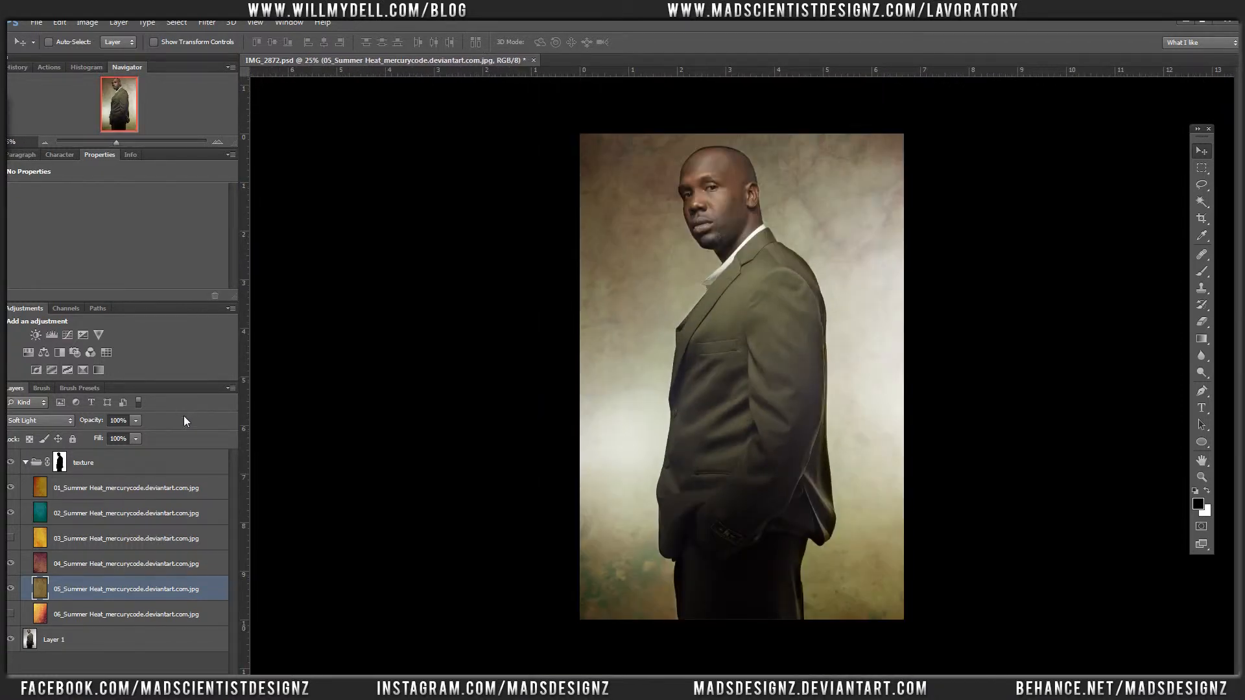
pyautogui.click(26, 465)
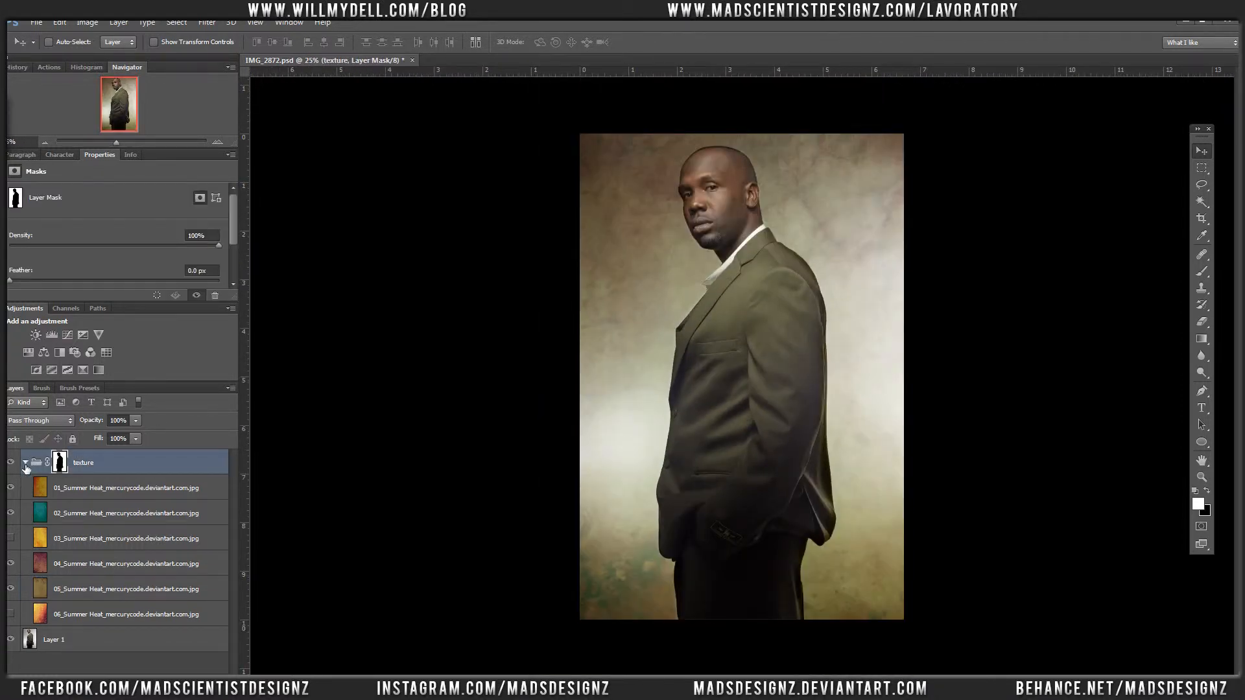
pyautogui.click(26, 462)
pyautogui.click(12, 463)
pyautogui.click(12, 463)
pyautogui.click(12, 463)
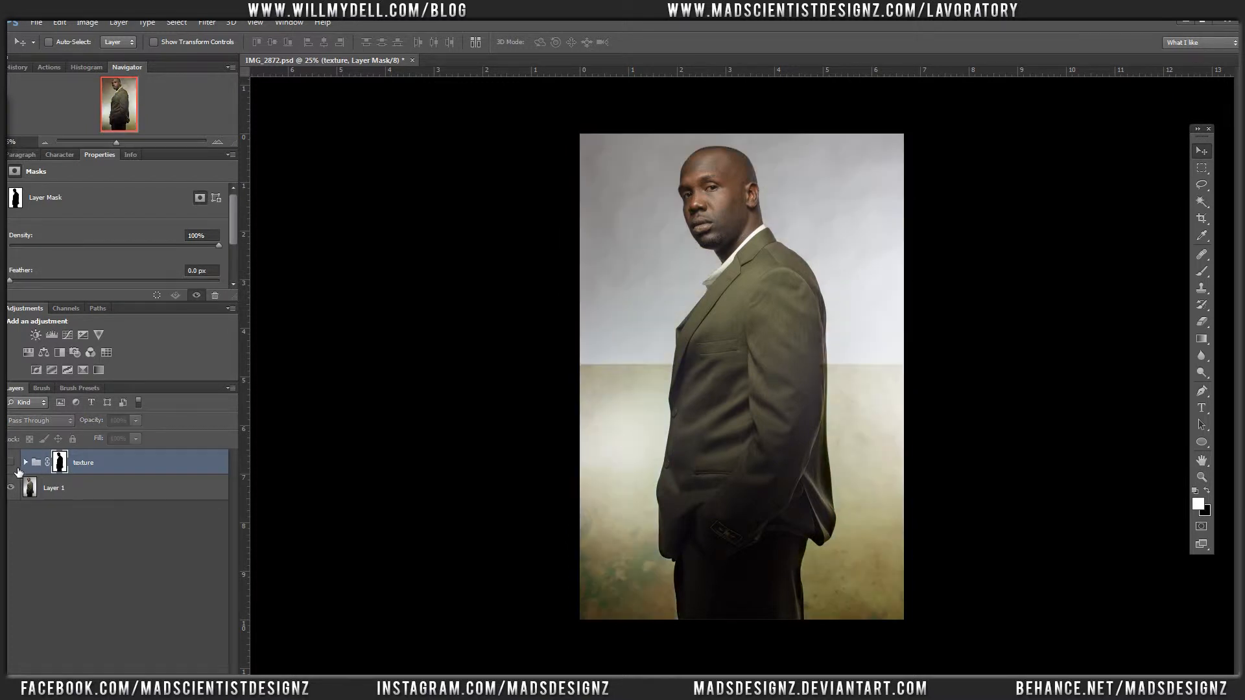
pyautogui.click(11, 463)
pyautogui.click(13, 465)
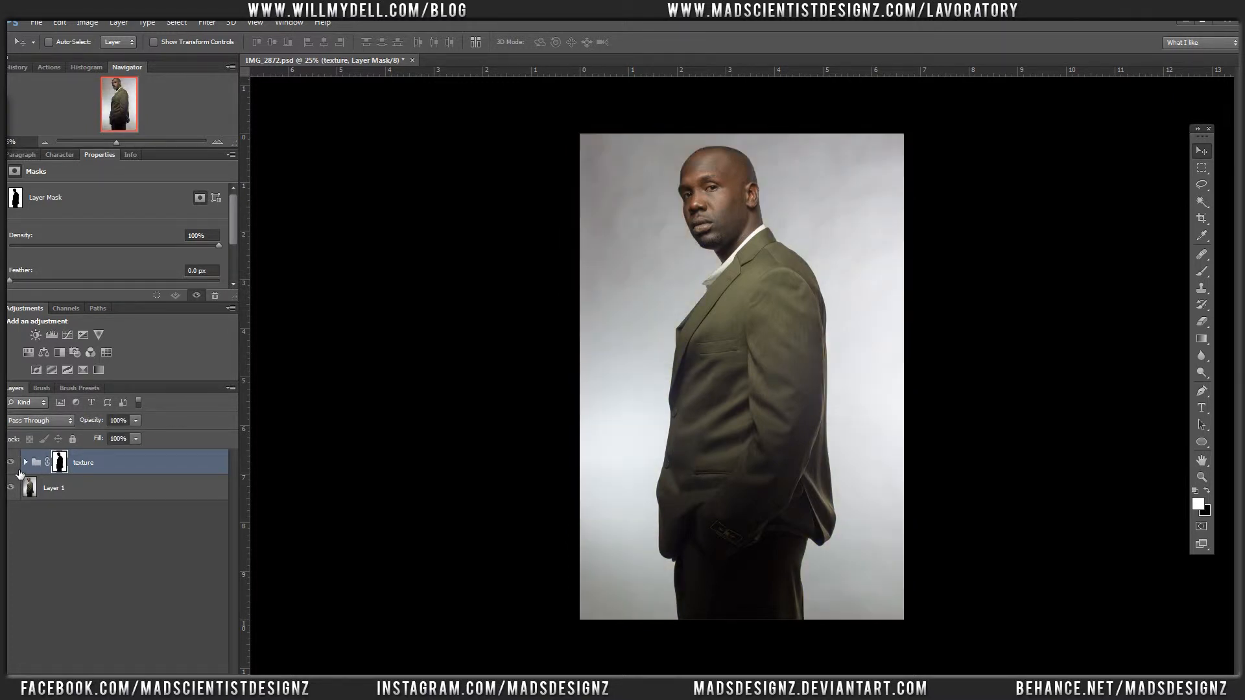
pyautogui.click(13, 466)
pyautogui.click(13, 466)
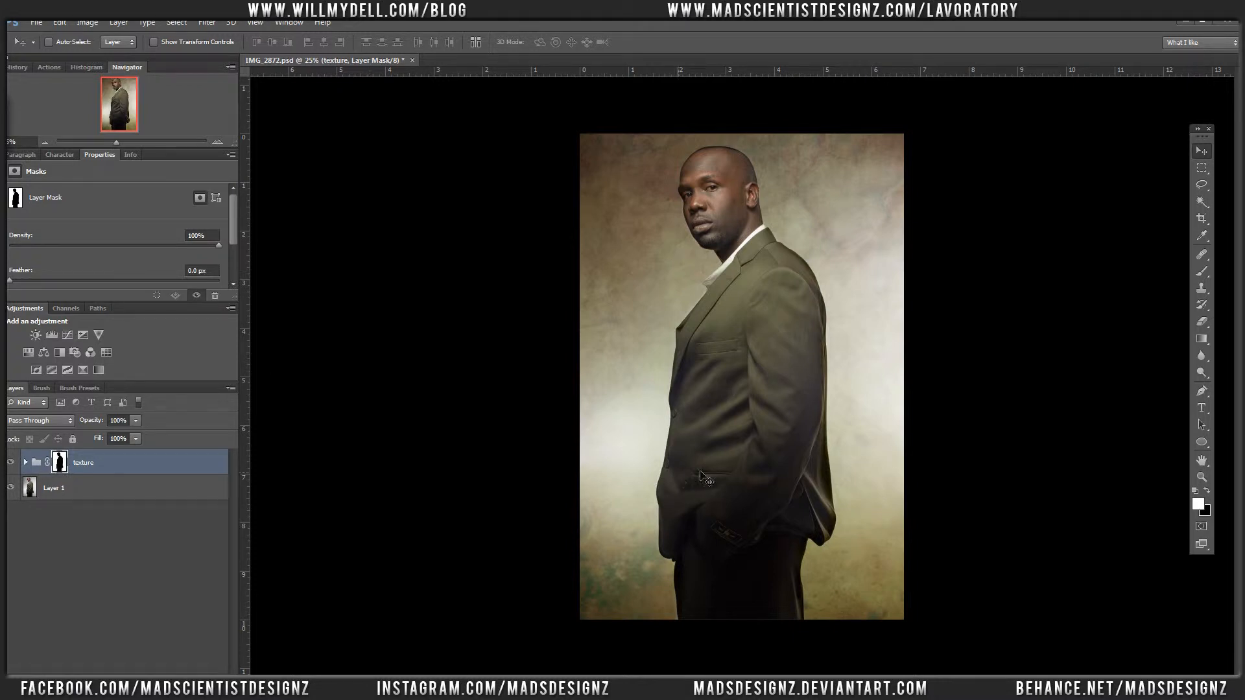
# Step: Set up a soft brush for the texture group's mask with 422 px size, 0% hardness and 17% flow
pyautogui.rightClick(726, 461)
pyautogui.click(699, 452)
pyautogui.press('b')
pyautogui.rightClick(714, 399)
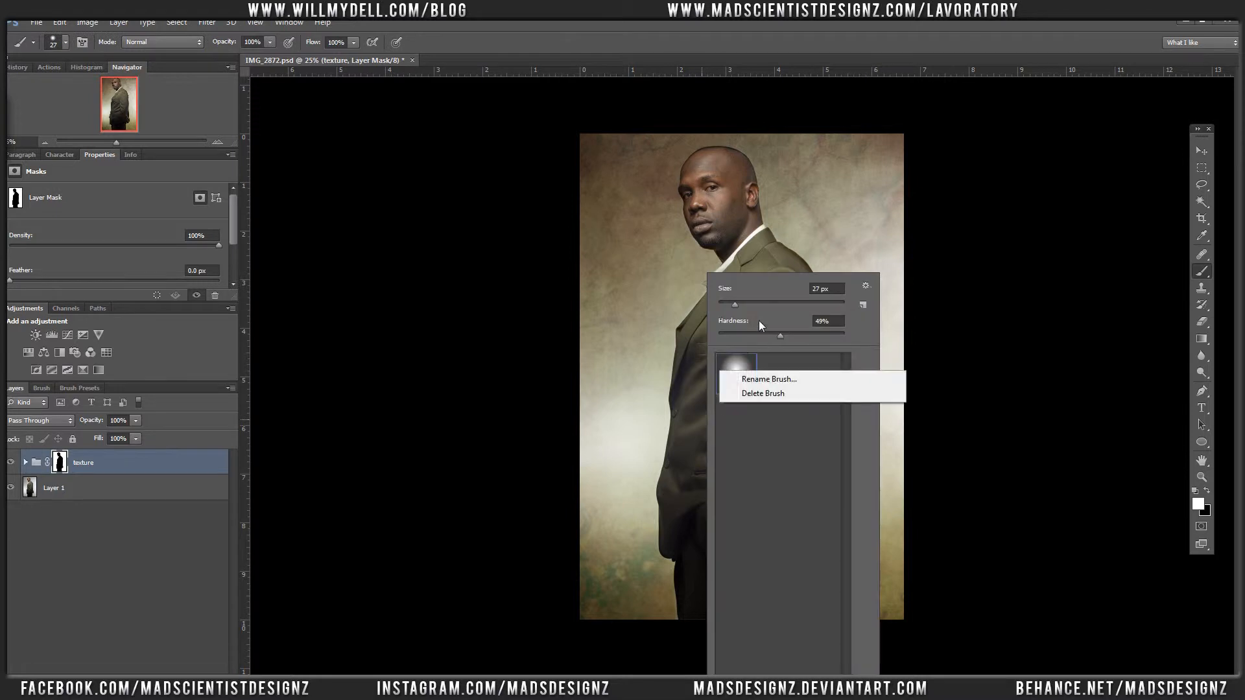
pyautogui.moveTo(734, 335); pyautogui.dragTo(771, 304)
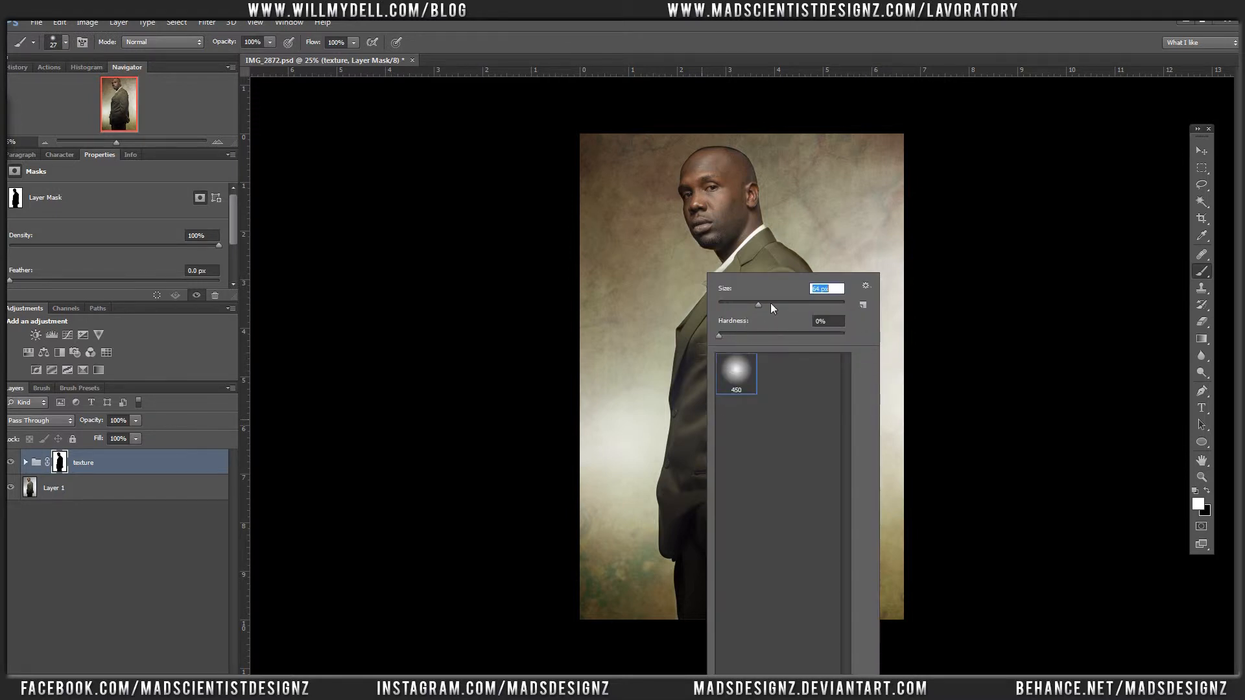
pyautogui.click(797, 305)
pyautogui.click(353, 43)
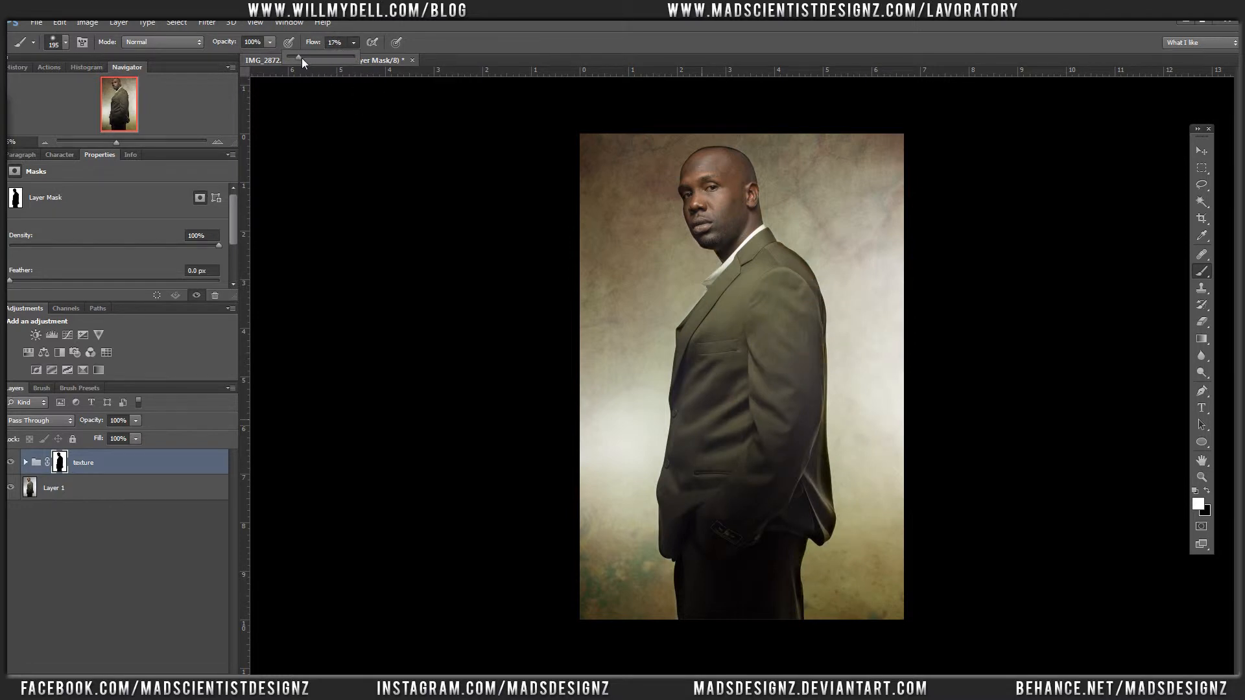
pyautogui.rightClick(712, 473)
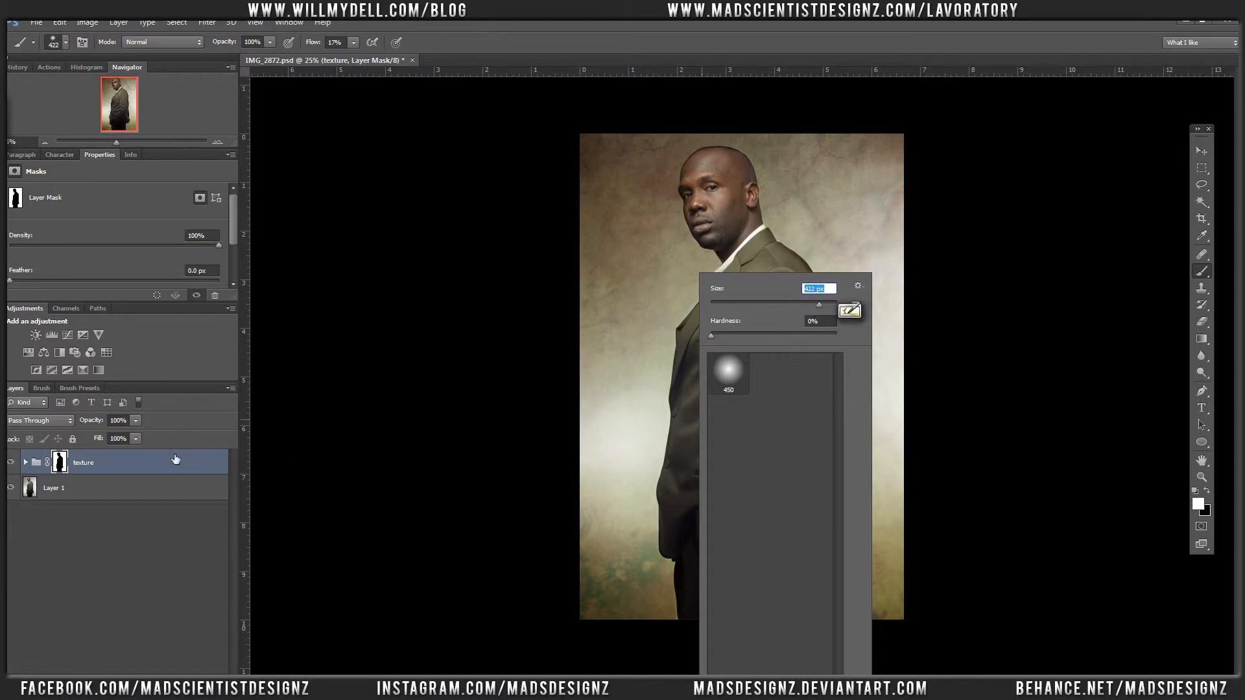
pyautogui.click(164, 470)
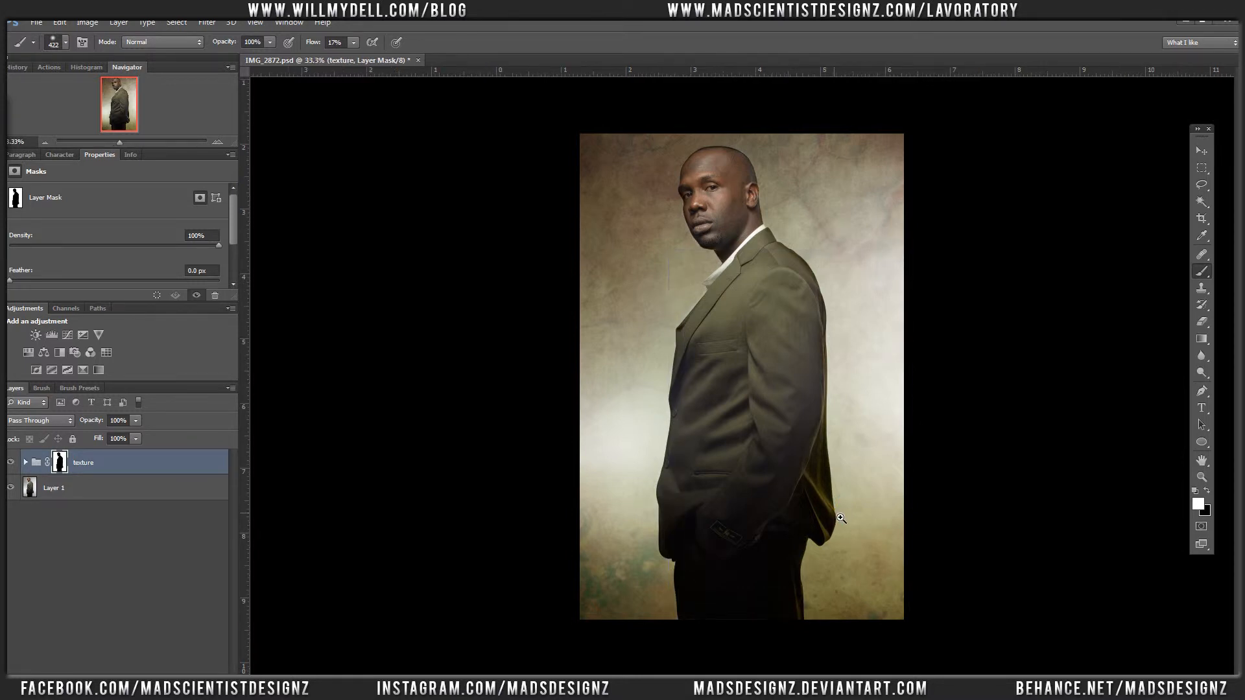
# Step: Paint black on the texture group's mask along the back of the jacket, from the shoulder down to the hem
pyautogui.keyDown('ctrl'); pyautogui.click(839, 517); pyautogui.keyUp('ctrl')
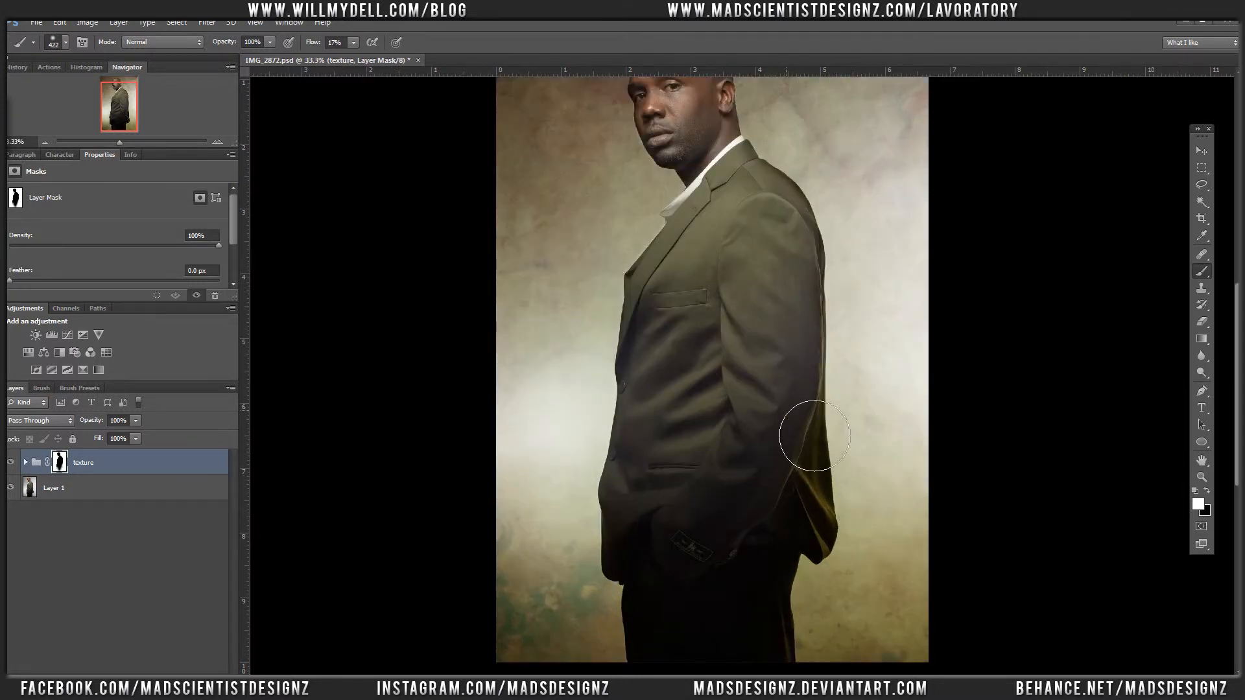
pyautogui.press('x')
pyautogui.moveTo(846, 444)
pyautogui.mouseDown()
pyautogui.moveTo(846, 516)
pyautogui.moveTo(855, 559)
pyautogui.moveTo(849, 438)
pyautogui.moveTo(867, 572)
pyautogui.moveTo(863, 494)
pyautogui.mouseUp()
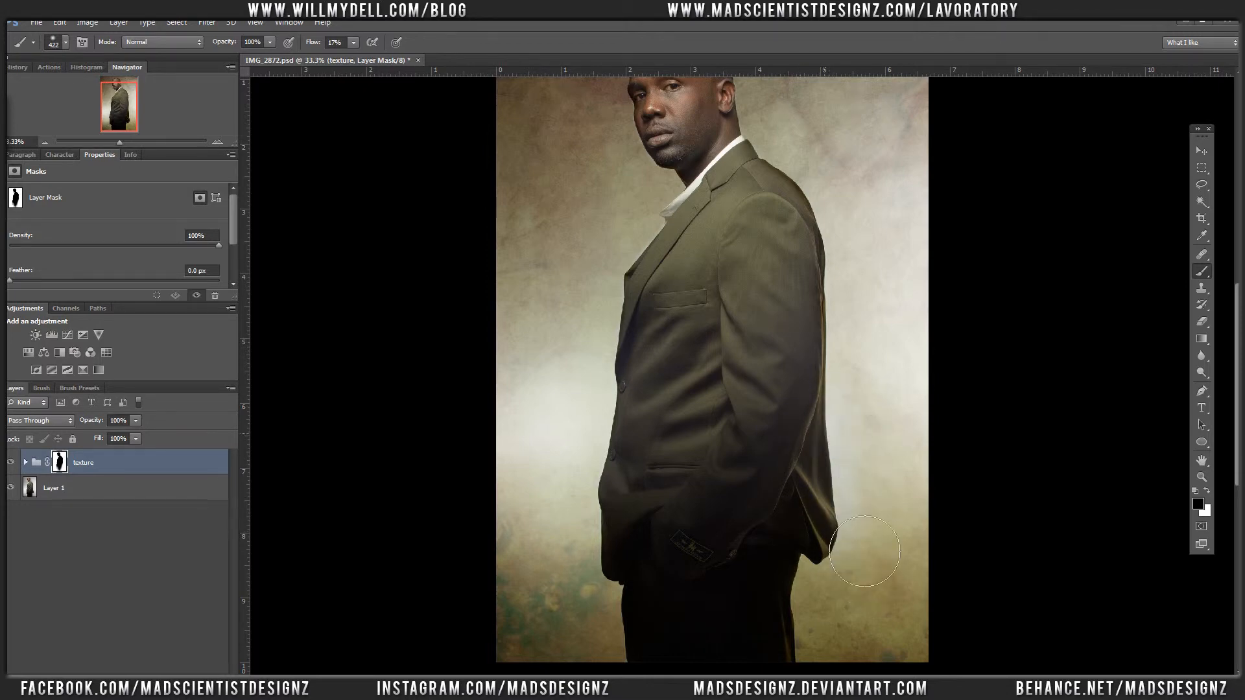
pyautogui.moveTo(864, 551); pyautogui.dragTo(838, 566)
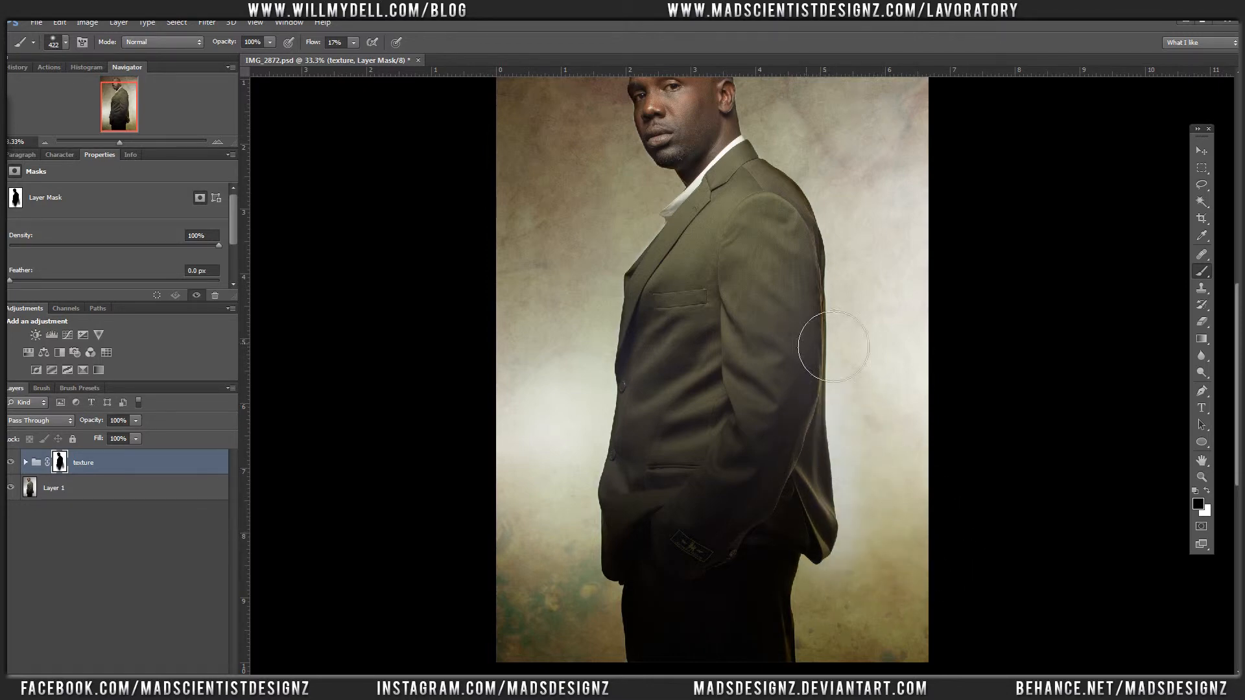
pyautogui.moveTo(834, 347)
pyautogui.mouseDown()
pyautogui.moveTo(809, 245)
pyautogui.moveTo(804, 284)
pyautogui.mouseUp()
pyautogui.press('x')
pyautogui.press('x')
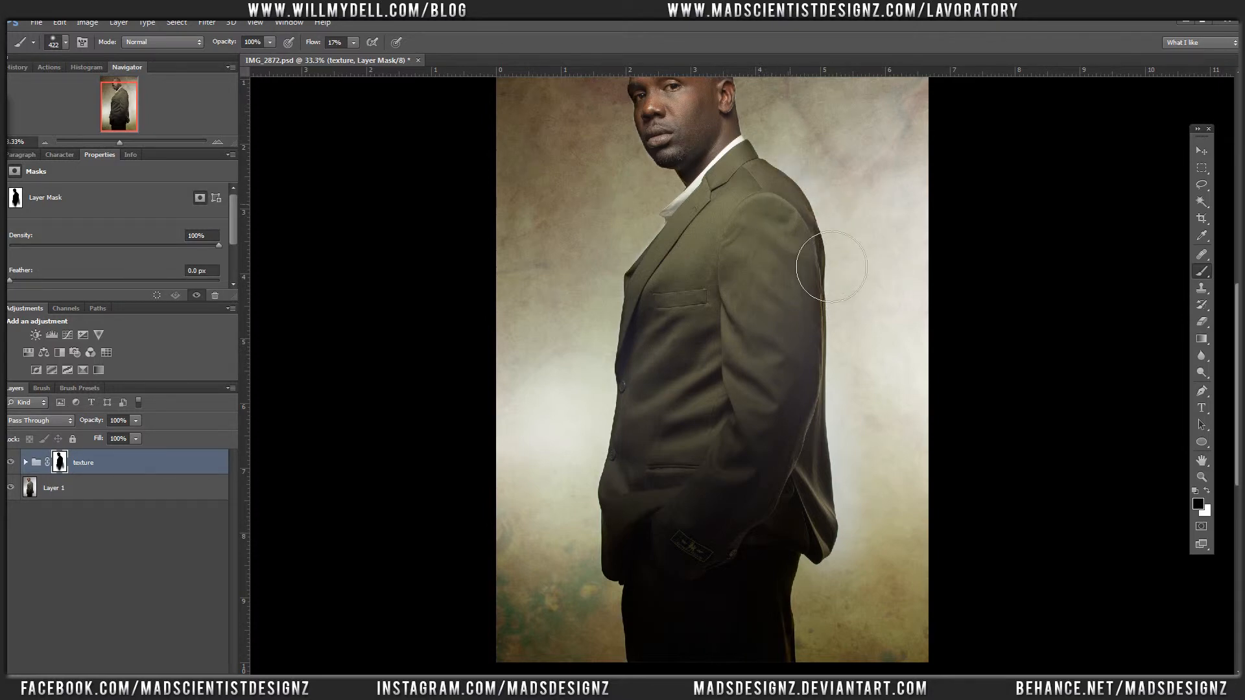
pyautogui.moveTo(831, 267)
pyautogui.mouseDown()
pyautogui.moveTo(844, 320)
pyautogui.moveTo(841, 292)
pyautogui.moveTo(829, 513)
pyautogui.moveTo(843, 550)
pyautogui.mouseUp()
pyautogui.hotkey('ctrl', '-')
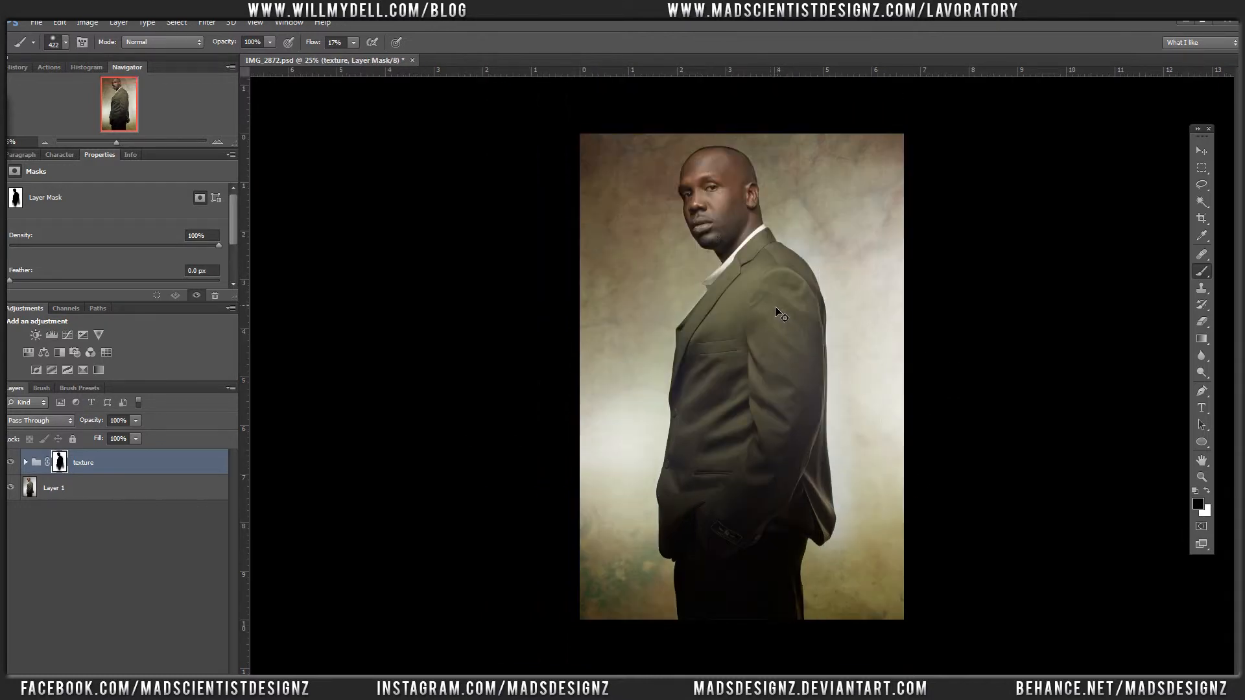
pyautogui.press('v')
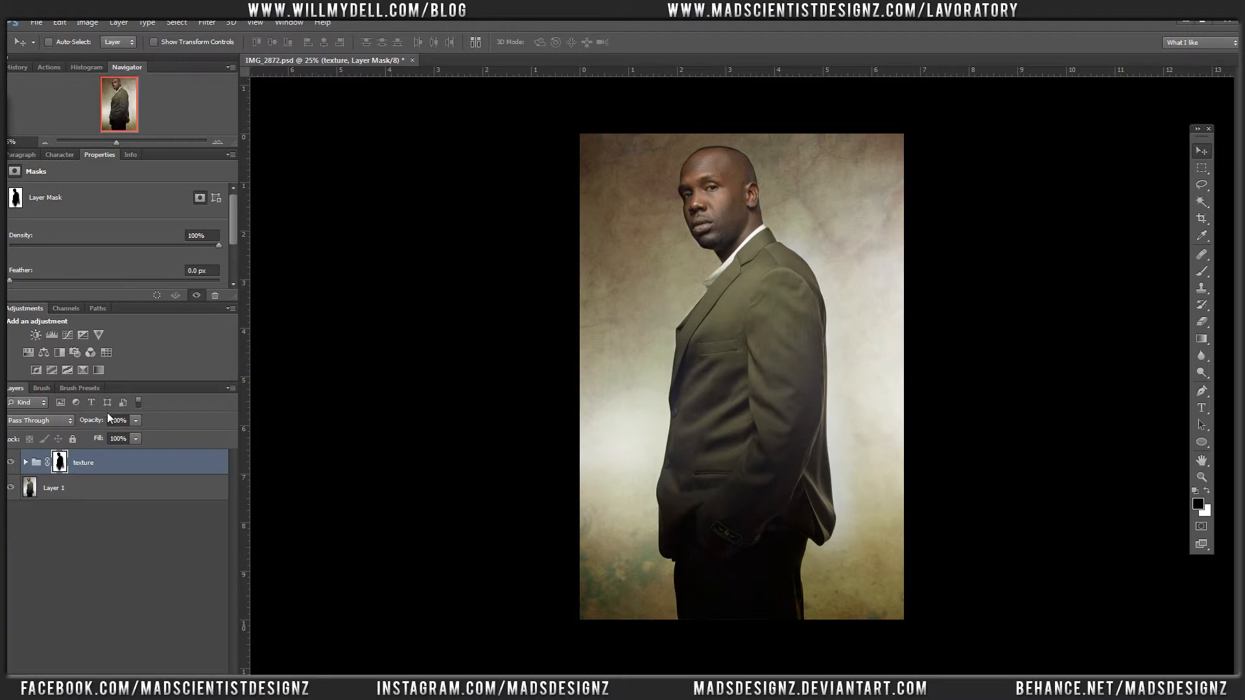
# Step: Add a Curves adjustment layer above Summer Heat layer 01 and darken it with two points, one at input 202, output 182
pyautogui.click(26, 462)
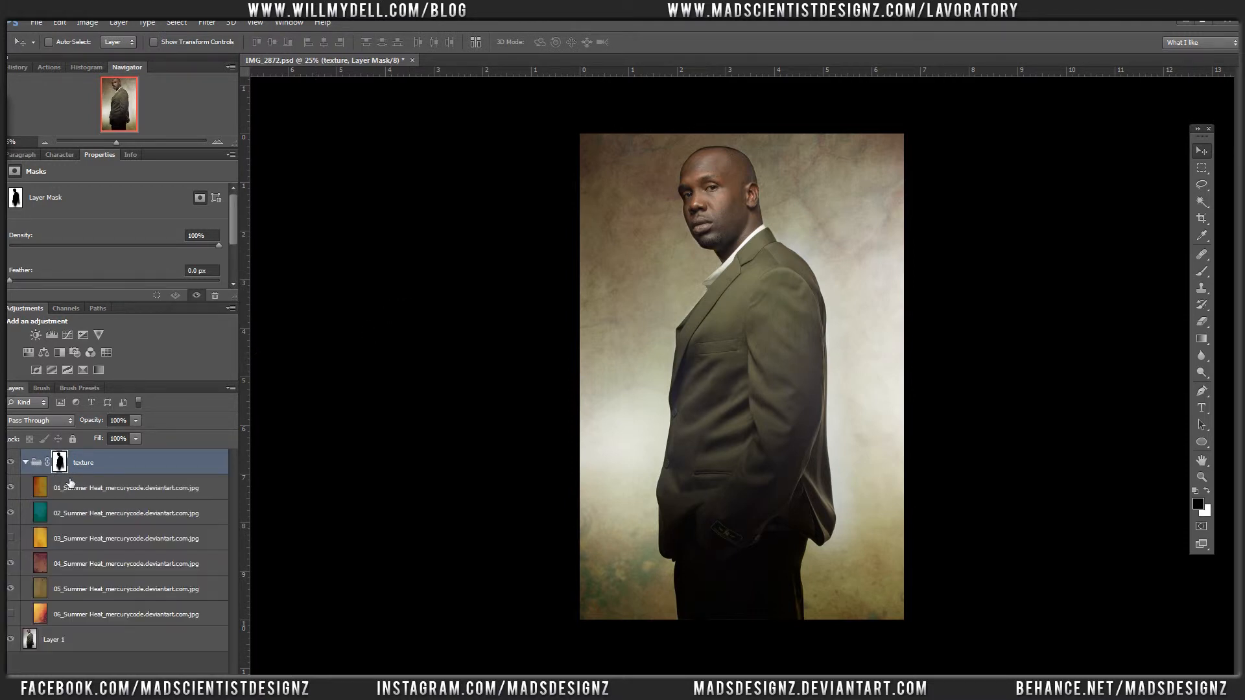
pyautogui.click(104, 496)
pyautogui.click(169, 656)
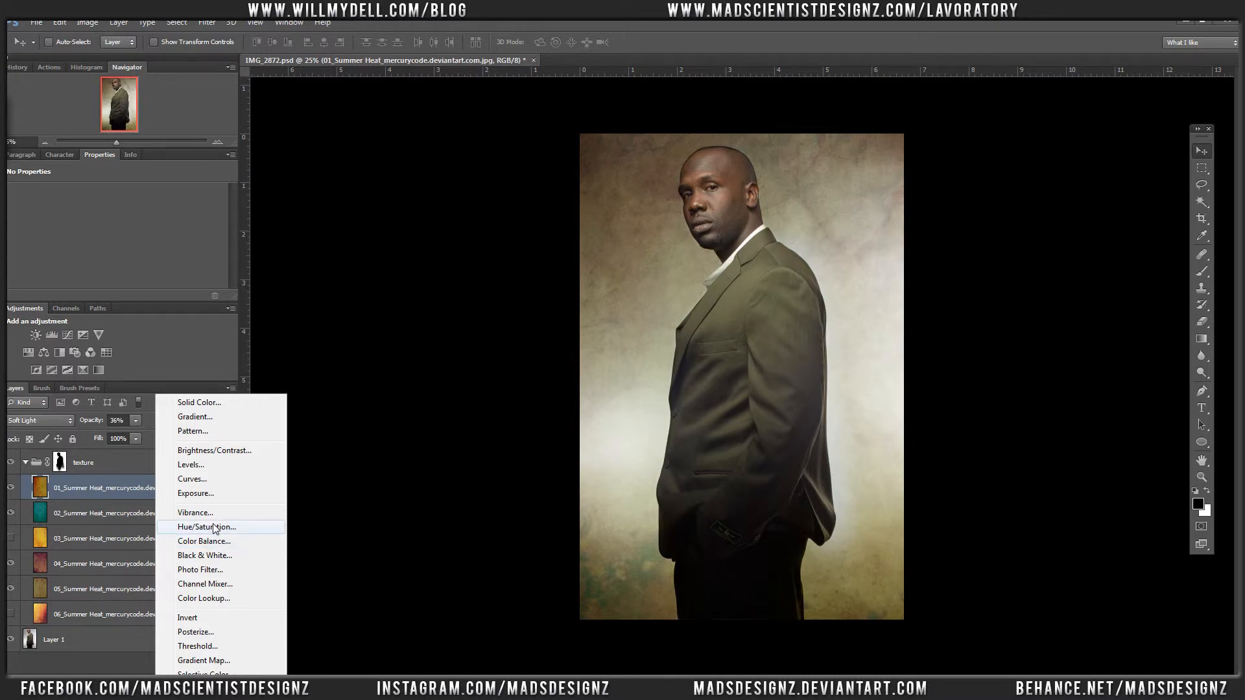
pyautogui.click(205, 480)
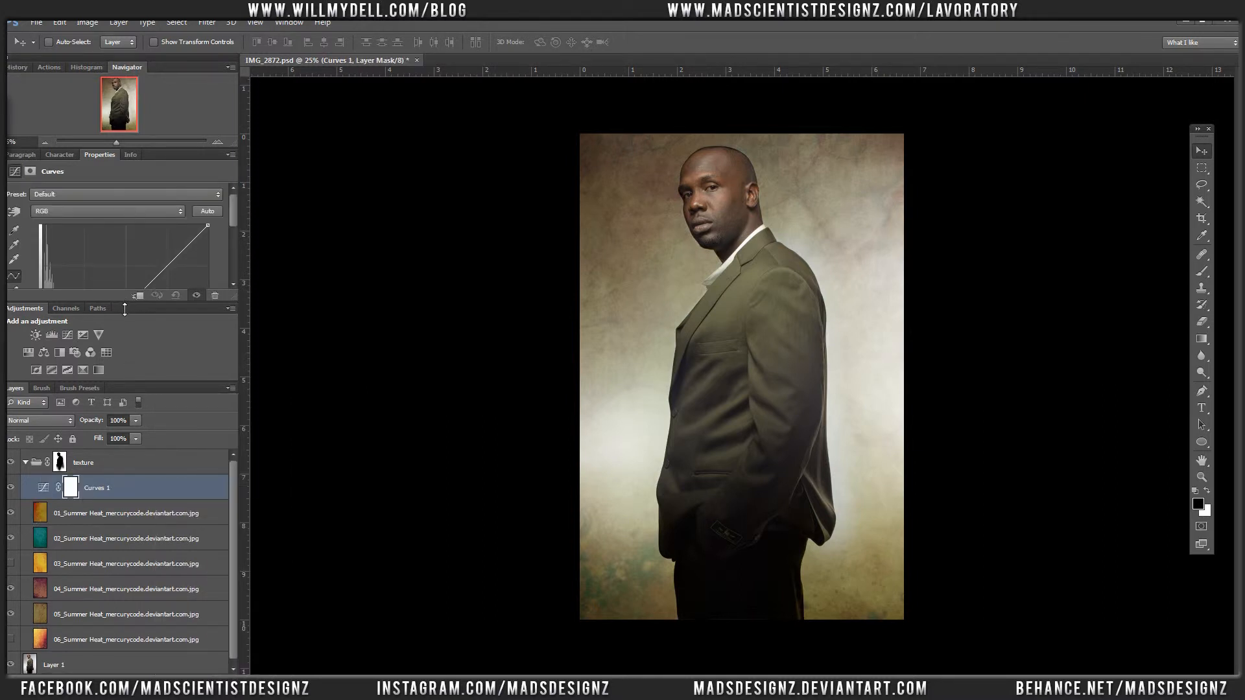
pyautogui.moveTo(124, 309); pyautogui.dragTo(125, 459)
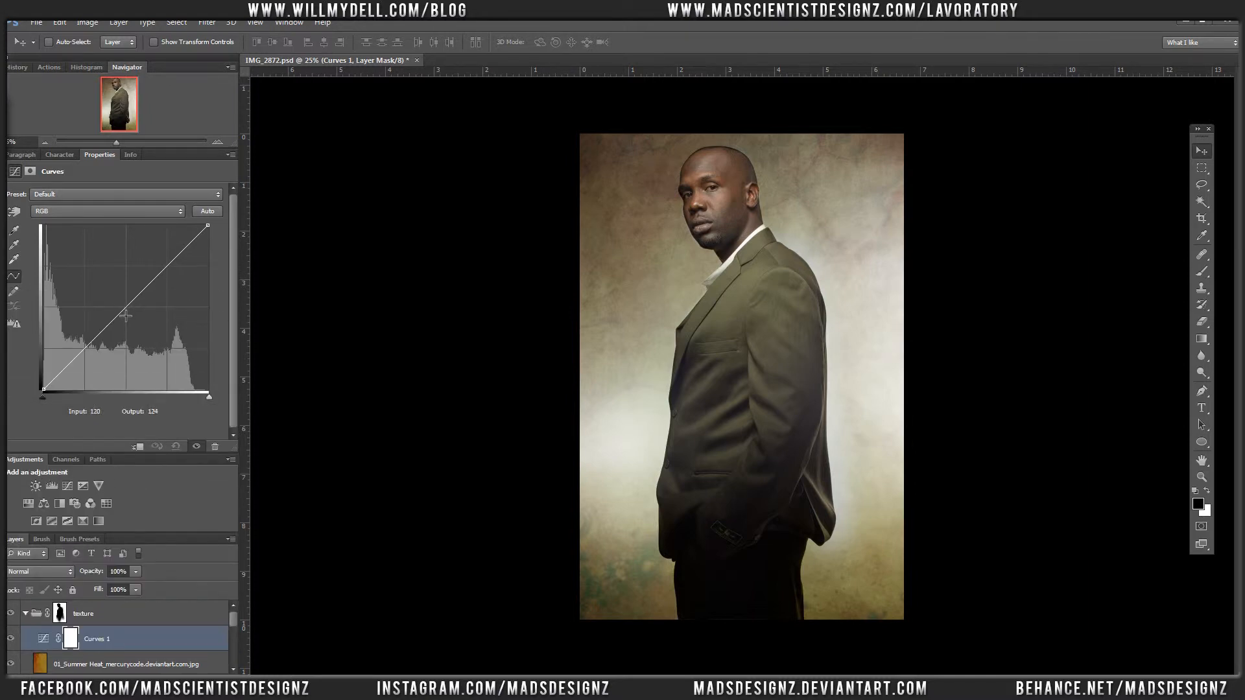
pyautogui.moveTo(125, 315); pyautogui.dragTo(136, 326)
pyautogui.moveTo(165, 285); pyautogui.dragTo(180, 278)
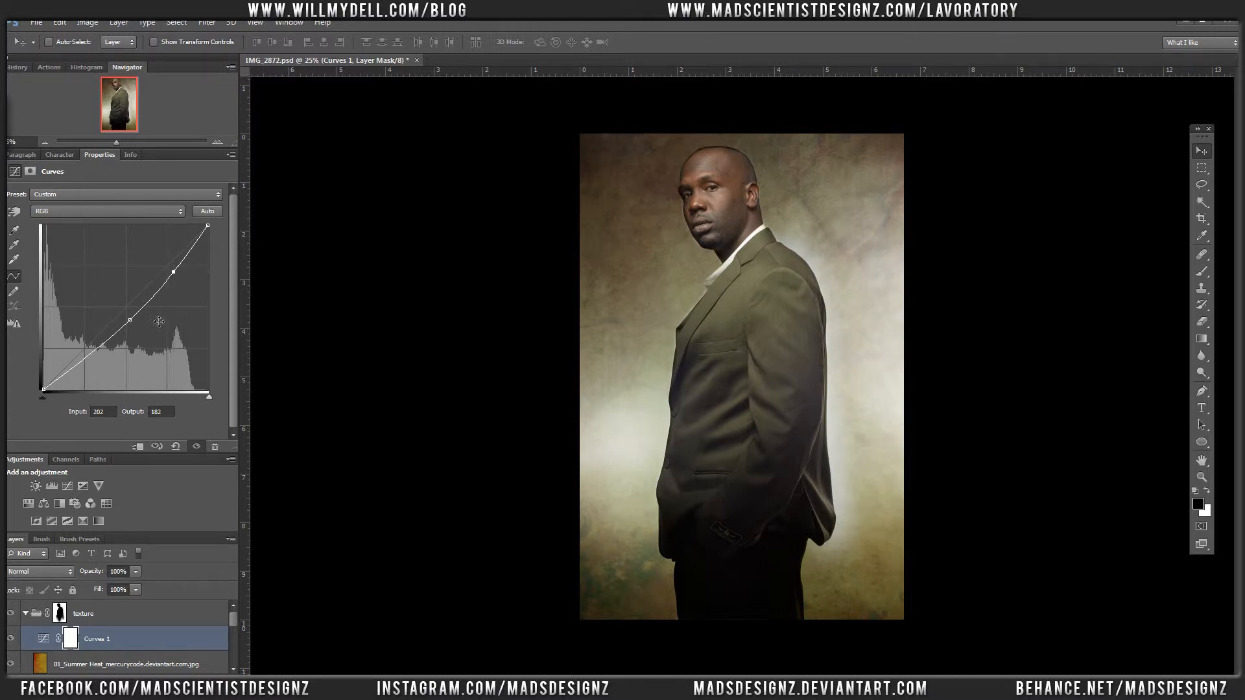
# Step: Set the Curves adjustment layer's blend mode to Luminosity and its opacity to about 55%
pyautogui.click(44, 569)
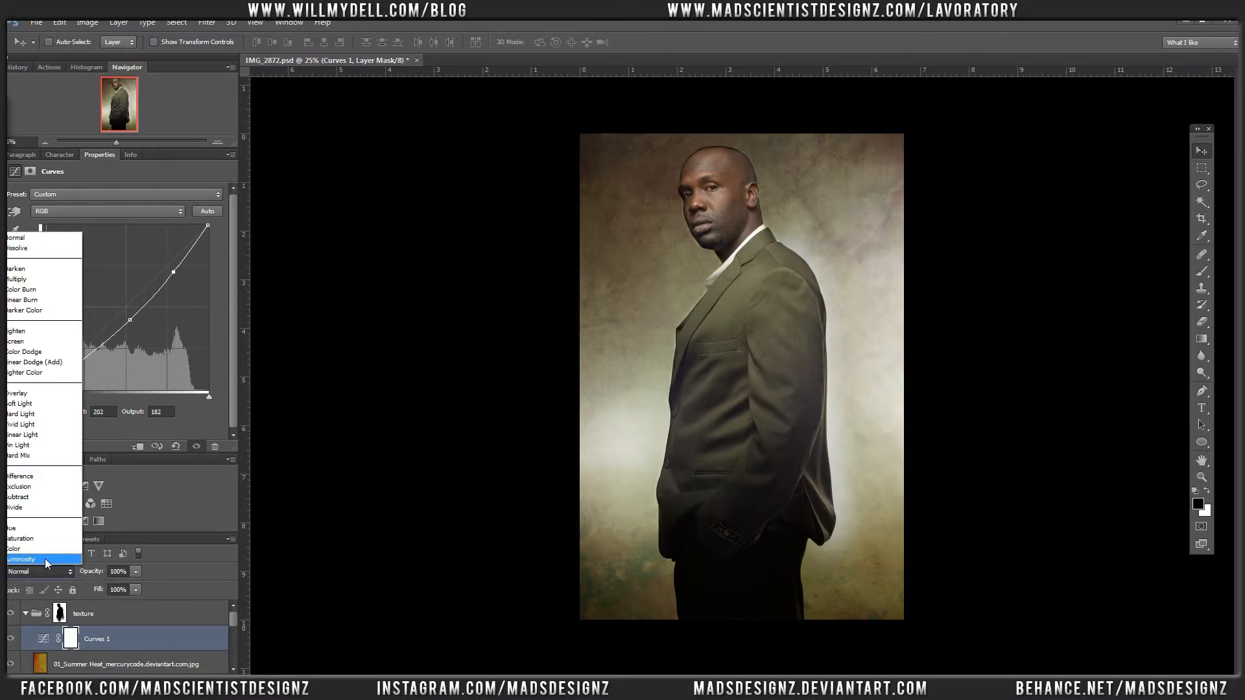
pyautogui.click(45, 559)
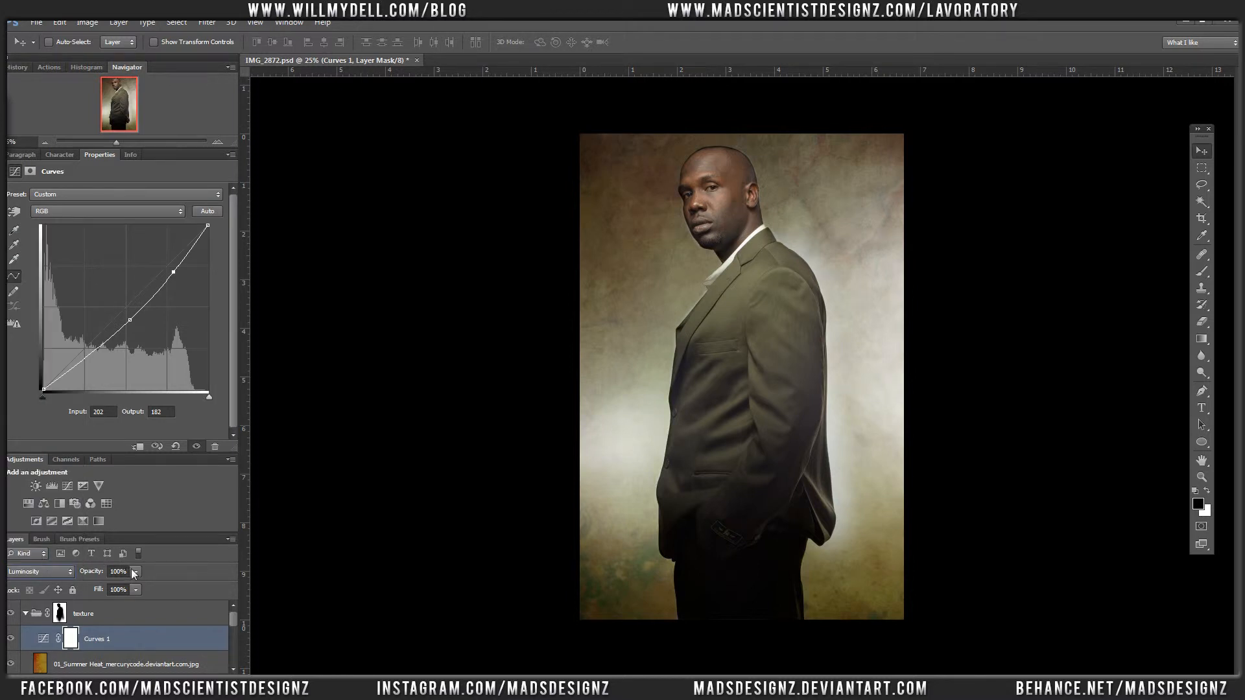
pyautogui.moveTo(108, 582); pyautogui.dragTo(104, 581)
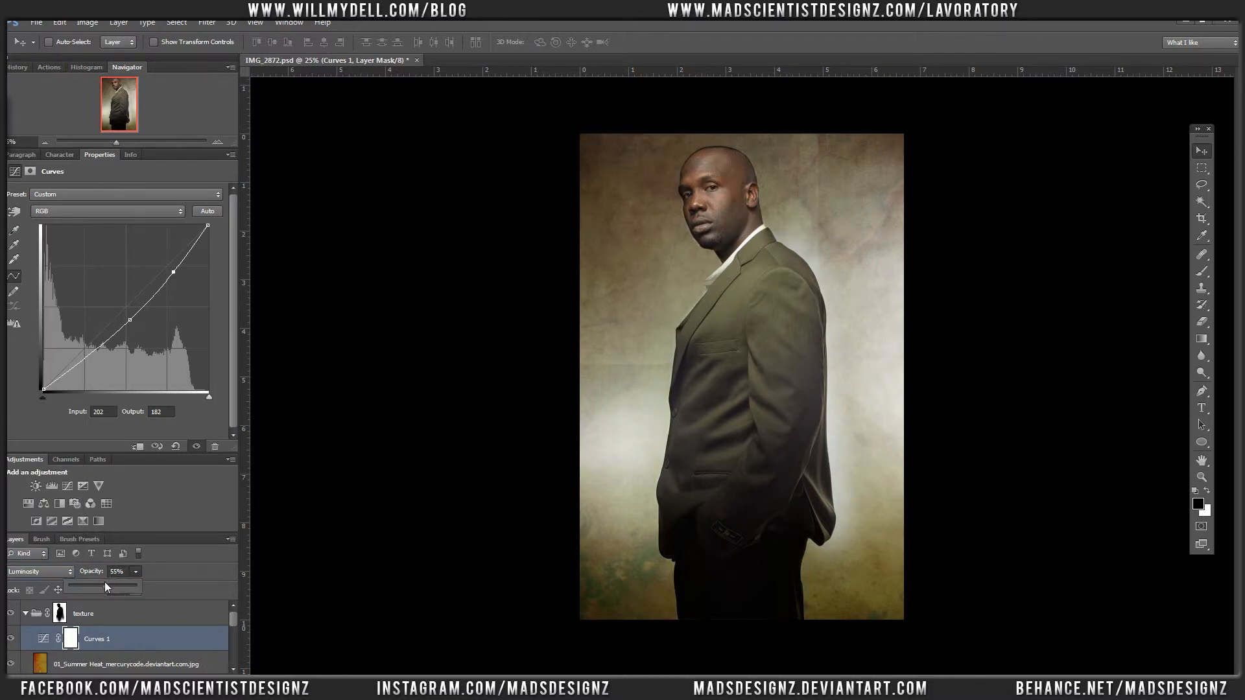
# Step: Compare the portrait with and without the Curves adjustment layer
pyautogui.click(13, 640)
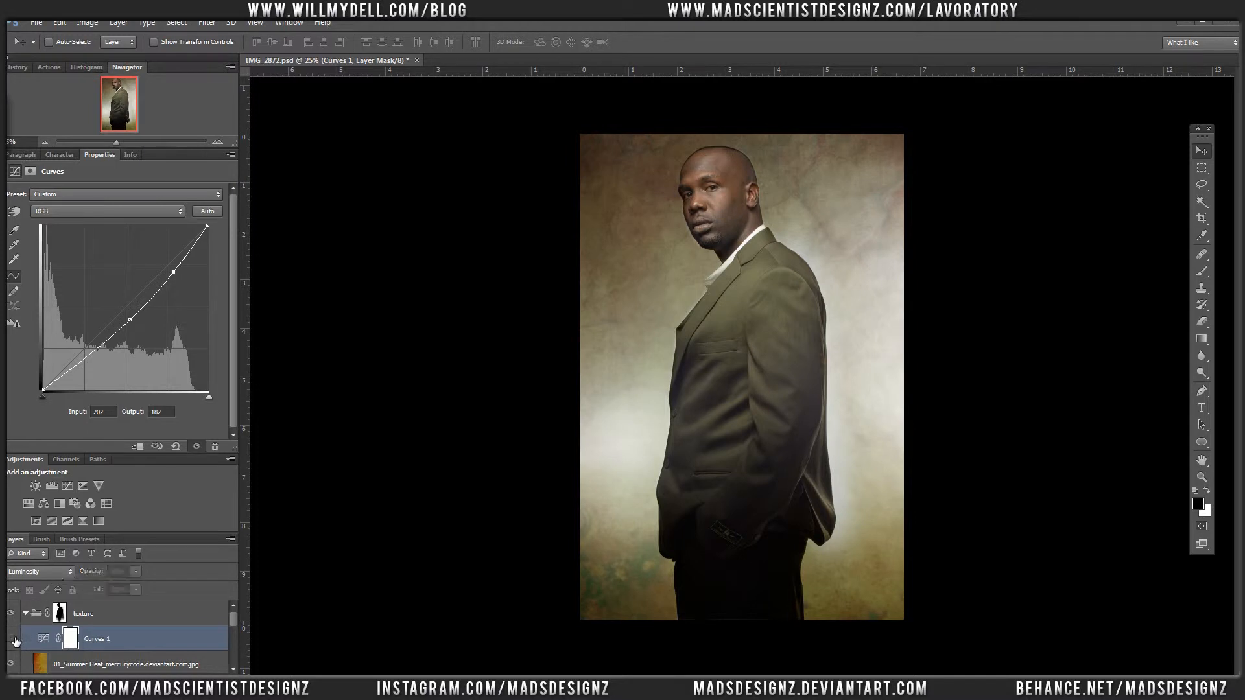
pyautogui.click(13, 640)
pyautogui.click(13, 640)
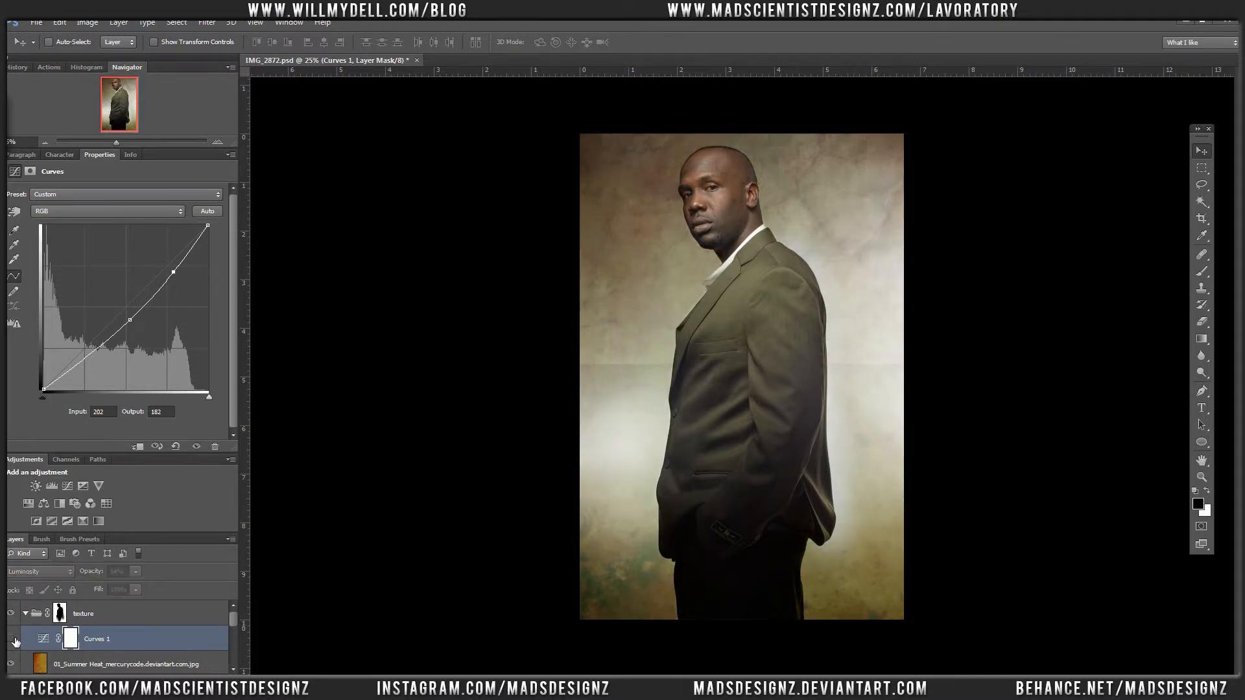
pyautogui.click(13, 639)
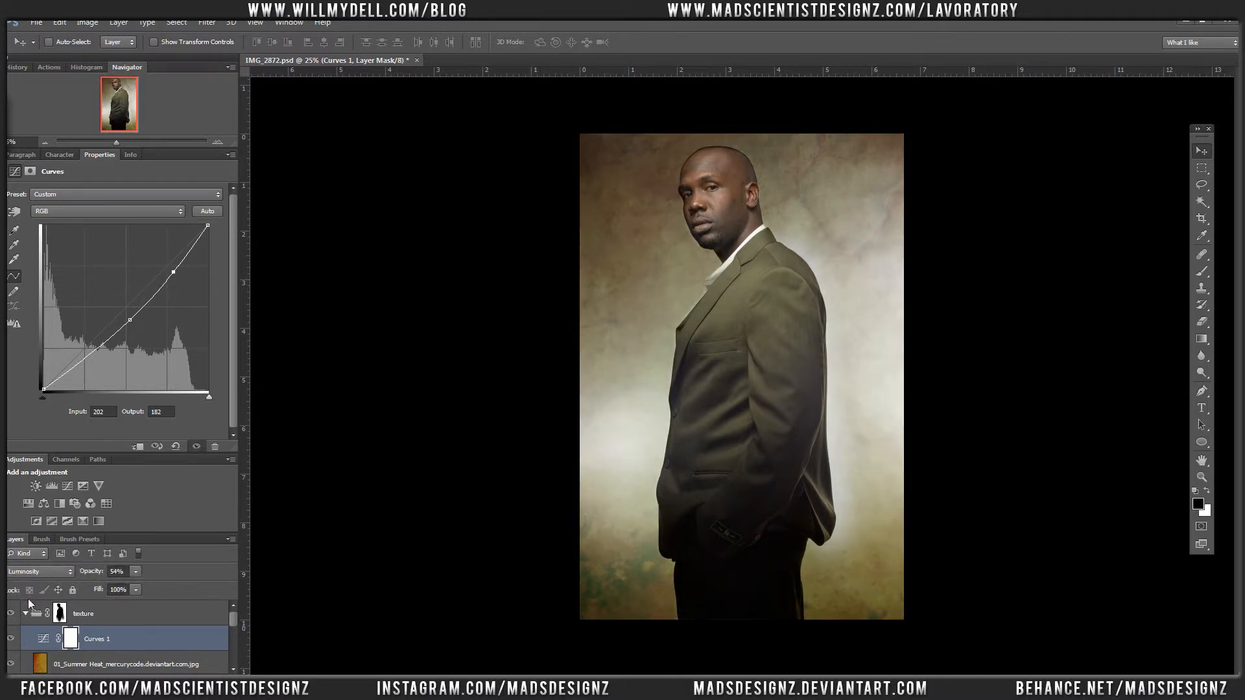
# Step: Add a Black & White adjustment layer above Curves 1 in the texture group and set its Reds to 41
pyautogui.click(155, 681)
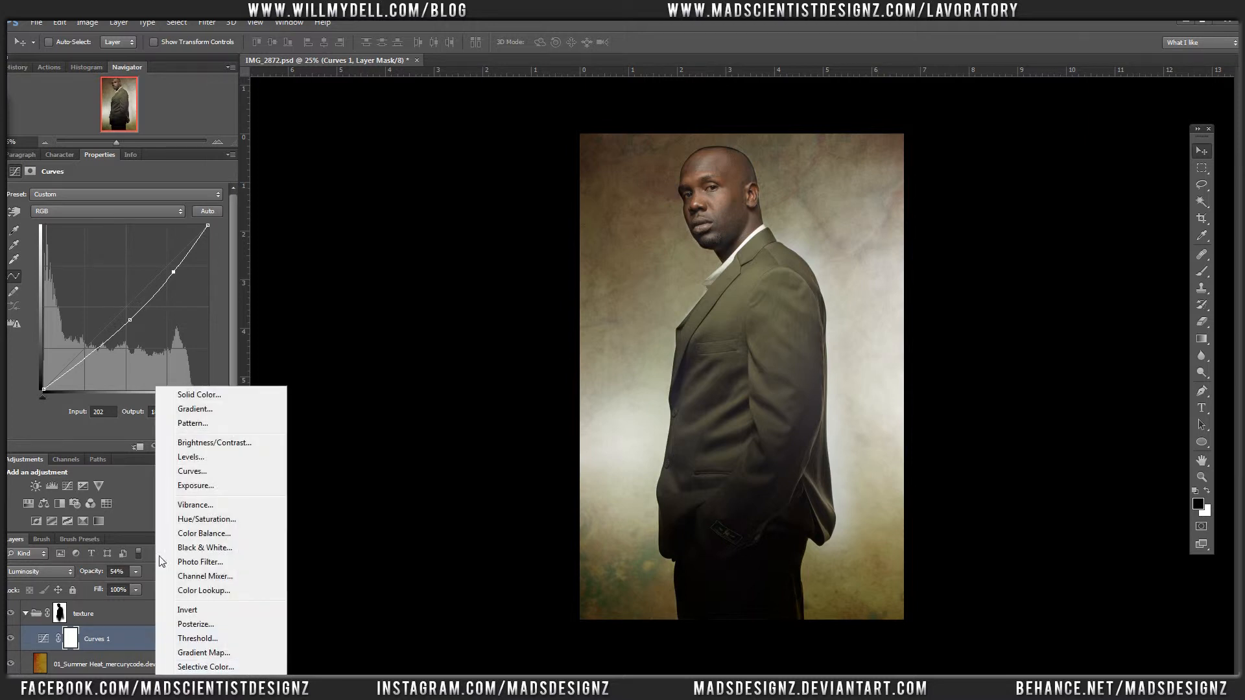
pyautogui.click(193, 556)
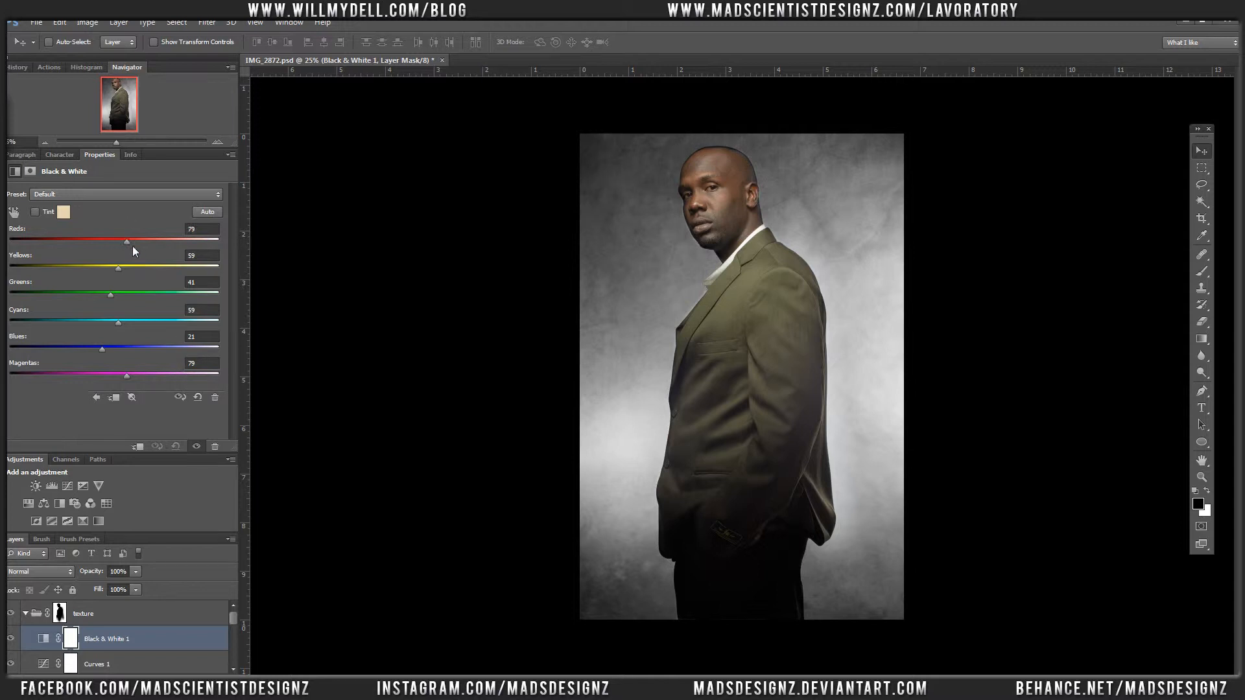
pyautogui.moveTo(132, 246)
pyautogui.mouseDown()
pyautogui.moveTo(143, 247)
pyautogui.moveTo(88, 239)
pyautogui.moveTo(110, 241)
pyautogui.mouseUp()
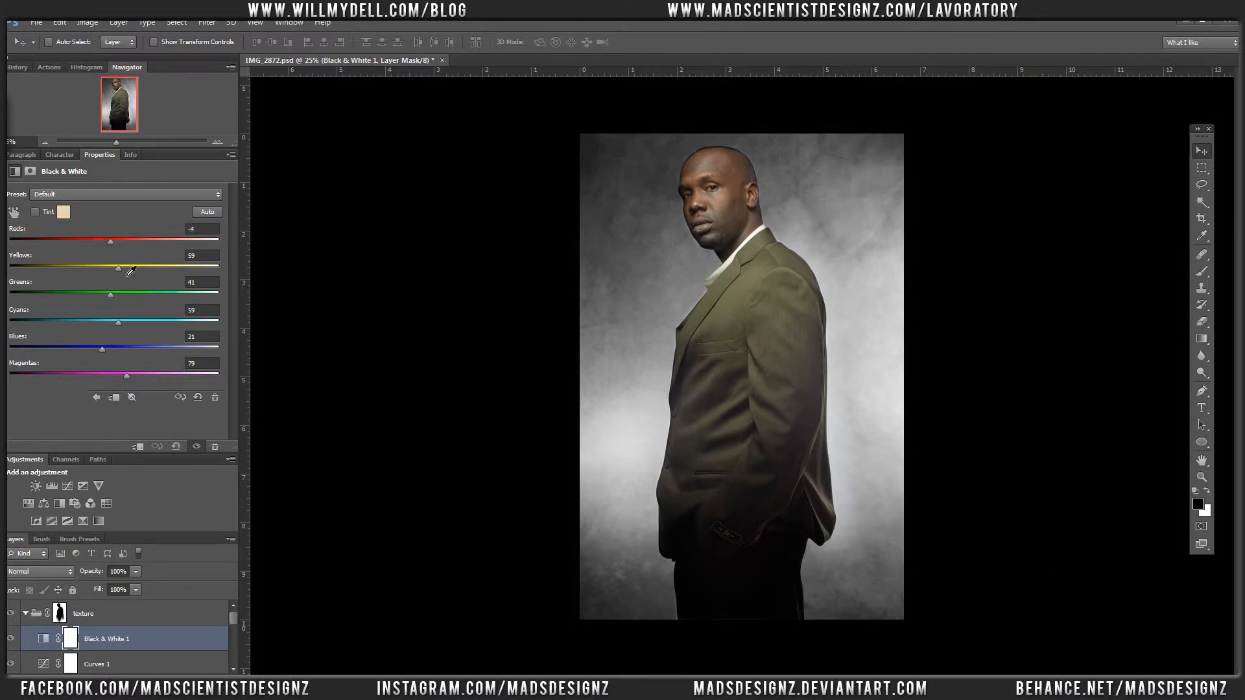
pyautogui.moveTo(111, 296); pyautogui.dragTo(118, 270)
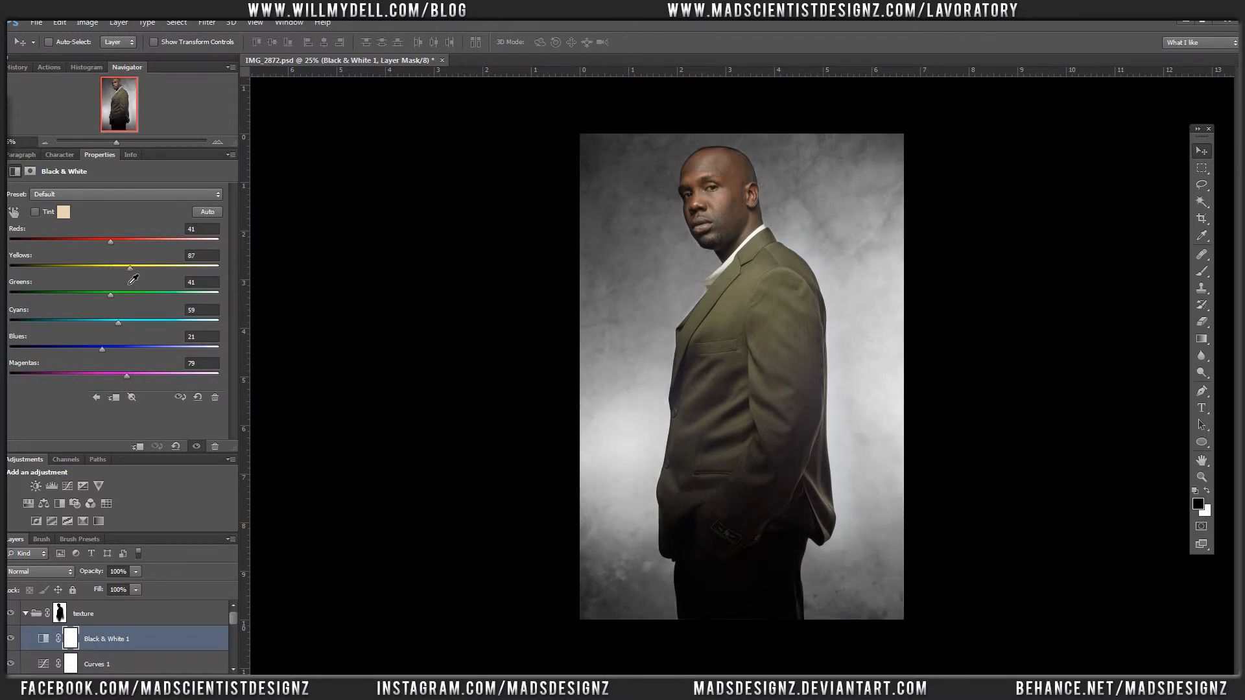
# Step: Set the Black & White adjustment layer's blend mode to Soft Light and its opacity to 23%
pyautogui.click(52, 571)
pyautogui.click(42, 406)
pyautogui.click(137, 571)
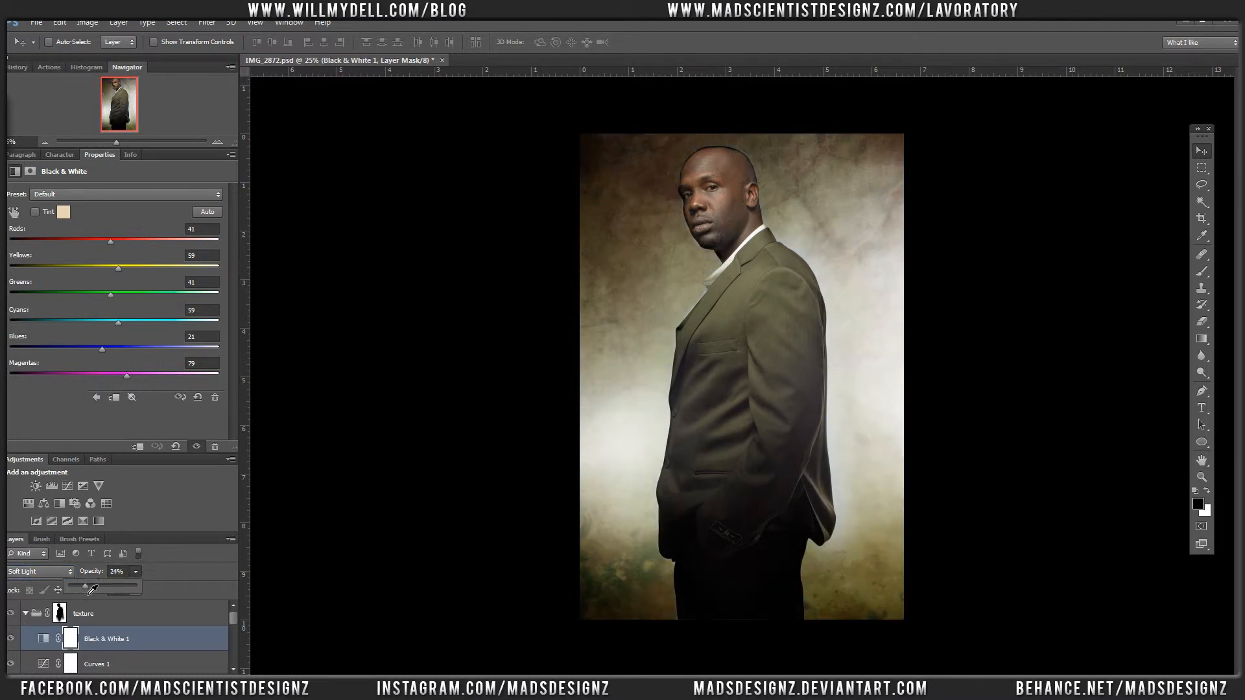
pyautogui.moveTo(87, 585); pyautogui.dragTo(86, 586)
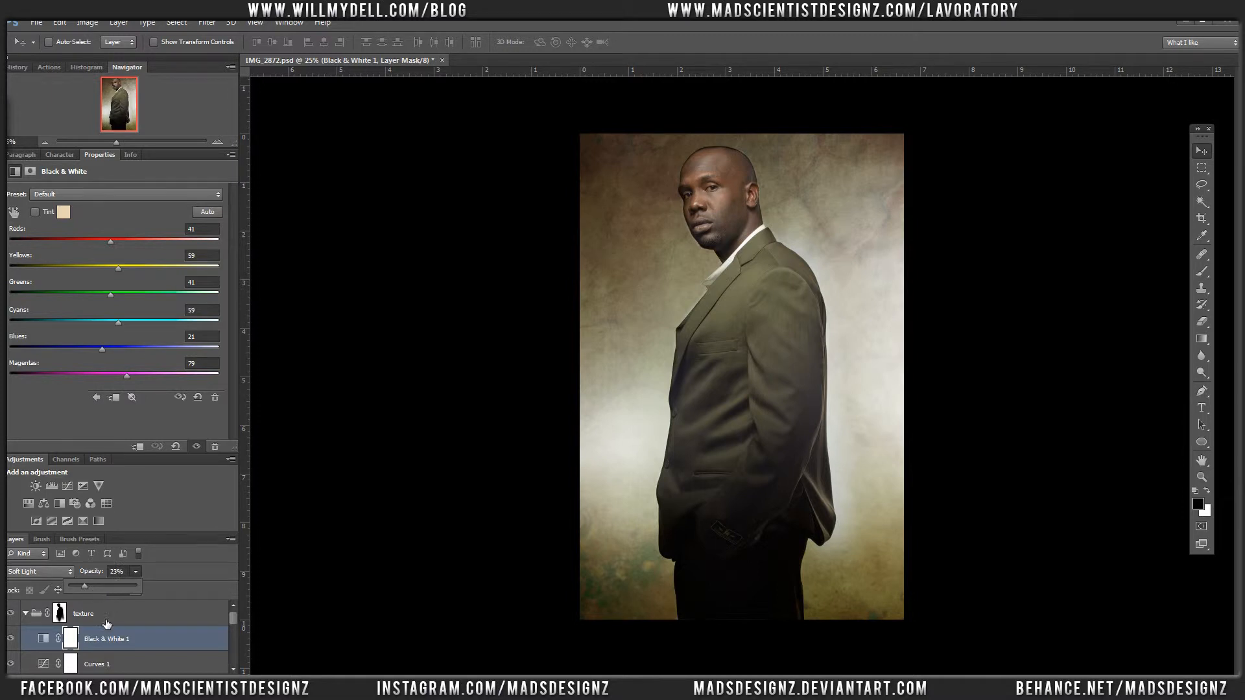
# Step: Target the texture group's mask and set up a brush of 33 px with 55% hardness for work around the head
pyautogui.click(68, 617)
pyautogui.click(68, 618)
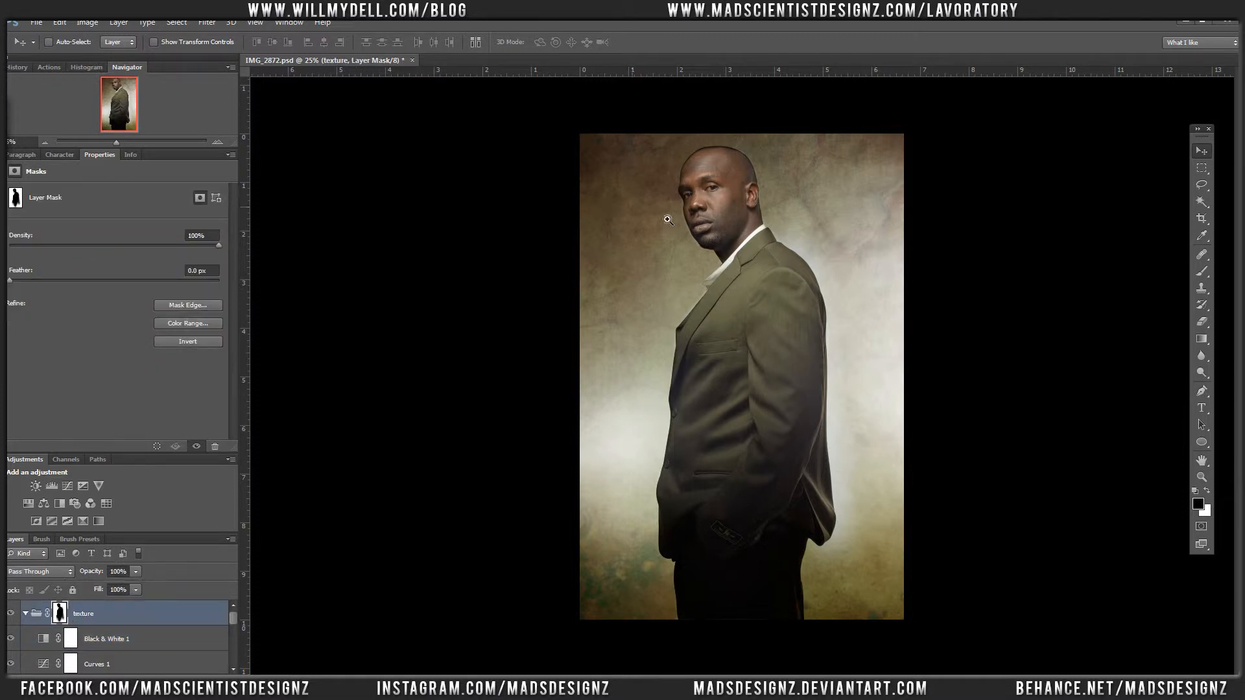
pyautogui.moveTo(667, 221); pyautogui.dragTo(820, 92)
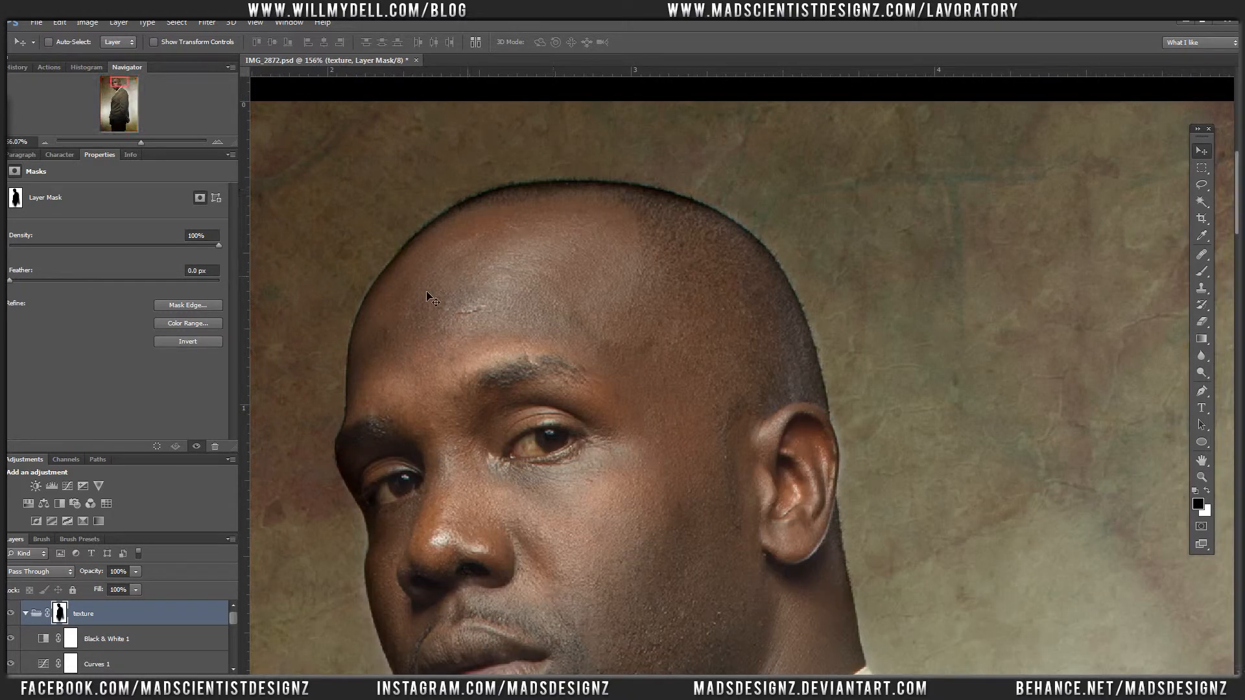
pyautogui.press('b')
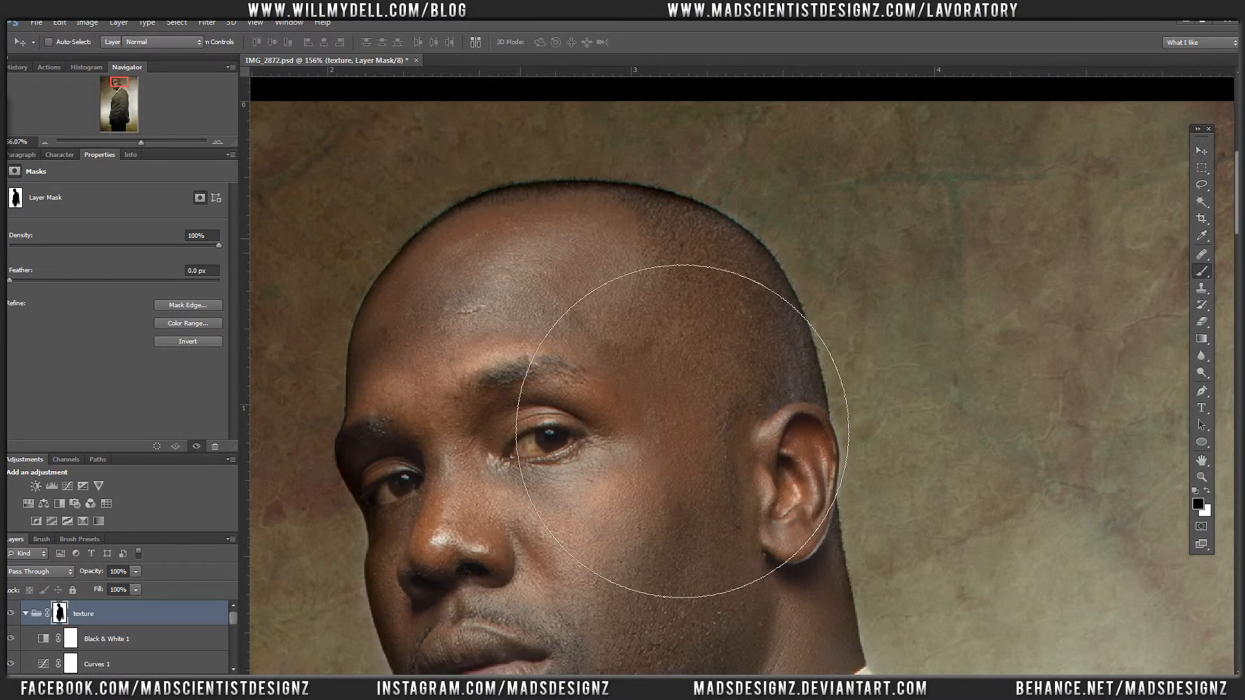
pyautogui.rightClick(624, 282)
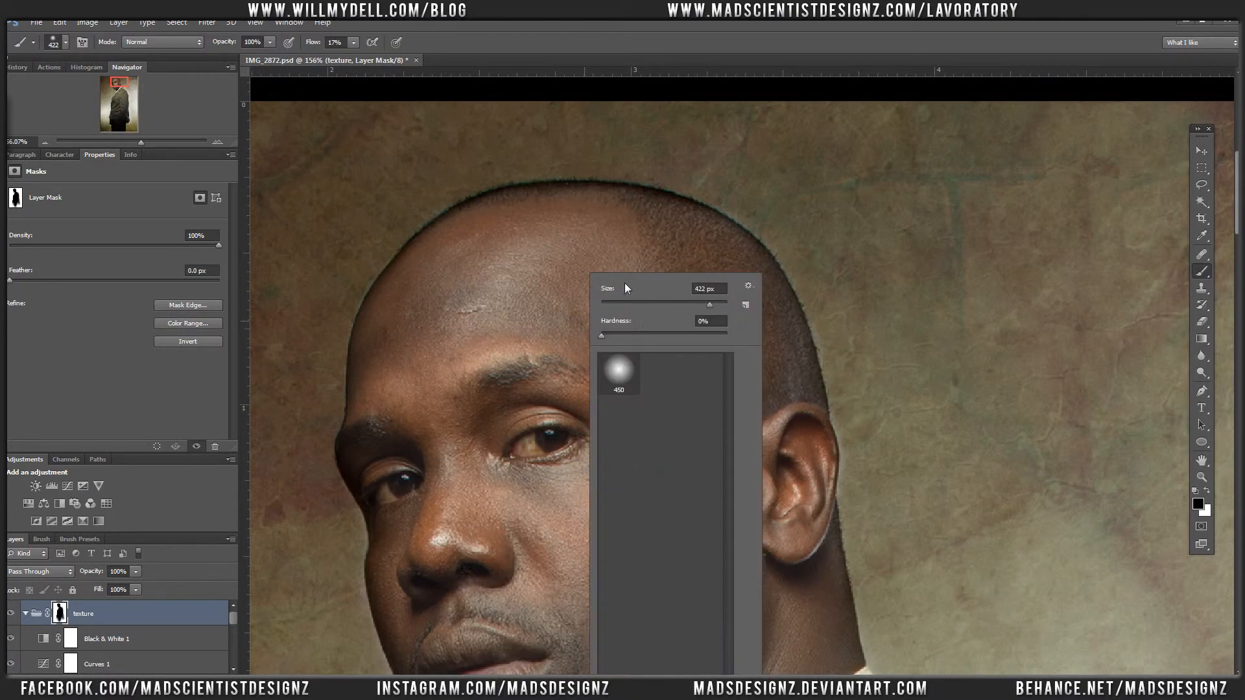
pyautogui.moveTo(675, 333); pyautogui.dragTo(678, 334)
pyautogui.click(652, 303)
pyautogui.click(671, 333)
pyautogui.click(639, 303)
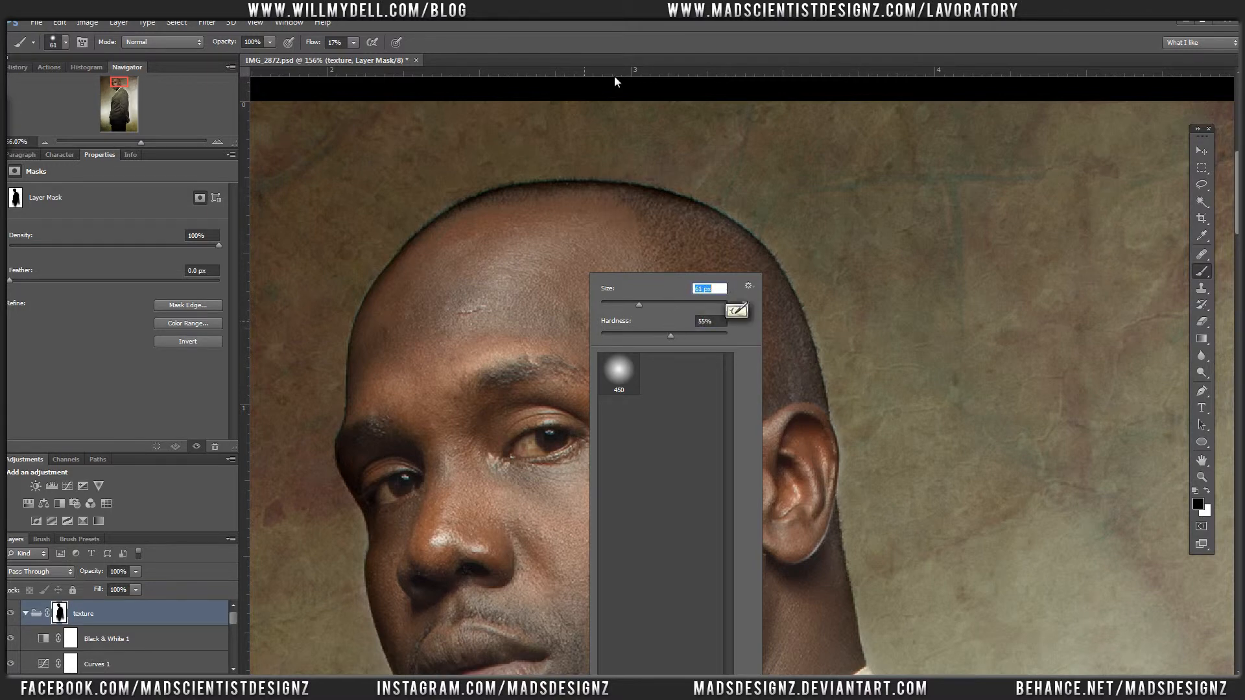
pyautogui.click(621, 305)
pyautogui.click(596, 41)
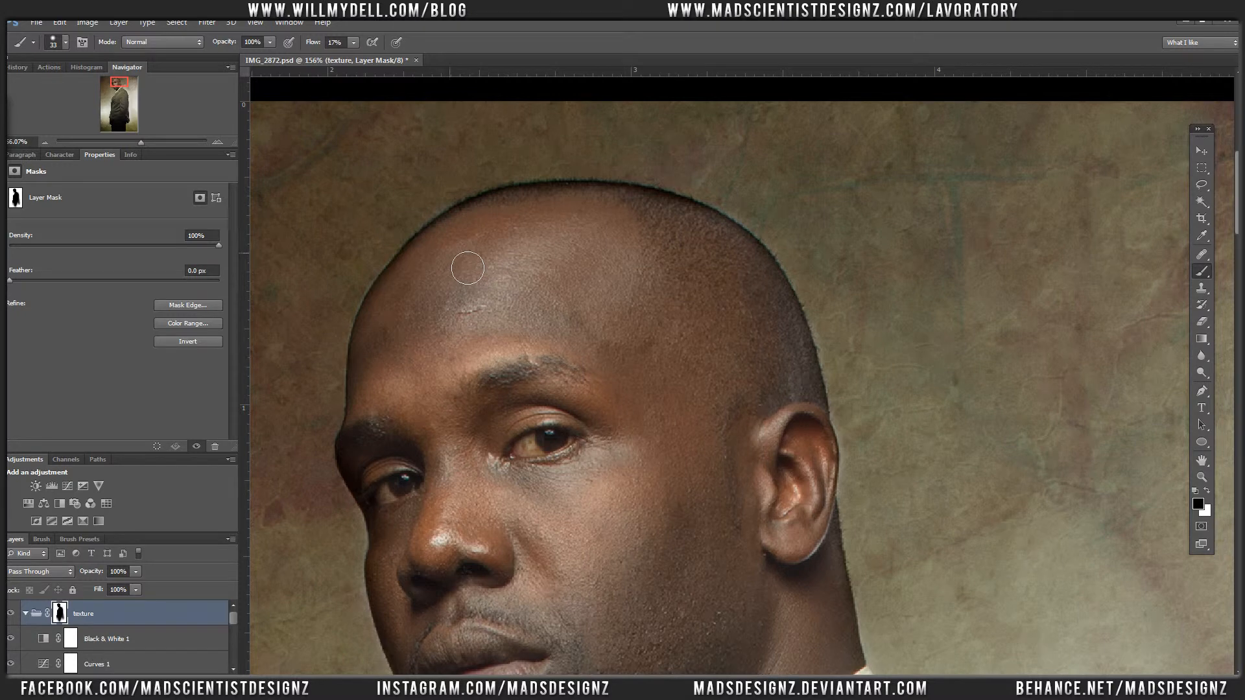
# Step: Raise the brush flow to 100% and paint black on the texture group's mask along the top of the head
pyautogui.moveTo(470, 265)
pyautogui.mouseDown()
pyautogui.moveTo(470, 233)
pyautogui.moveTo(465, 250)
pyautogui.moveTo(494, 234)
pyautogui.mouseUp()
pyautogui.click(334, 41)
pyautogui.write('100')
pyautogui.press('Return')
pyautogui.moveTo(503, 229)
pyautogui.mouseDown()
pyautogui.moveTo(596, 216)
pyautogui.moveTo(723, 241)
pyautogui.mouseUp()
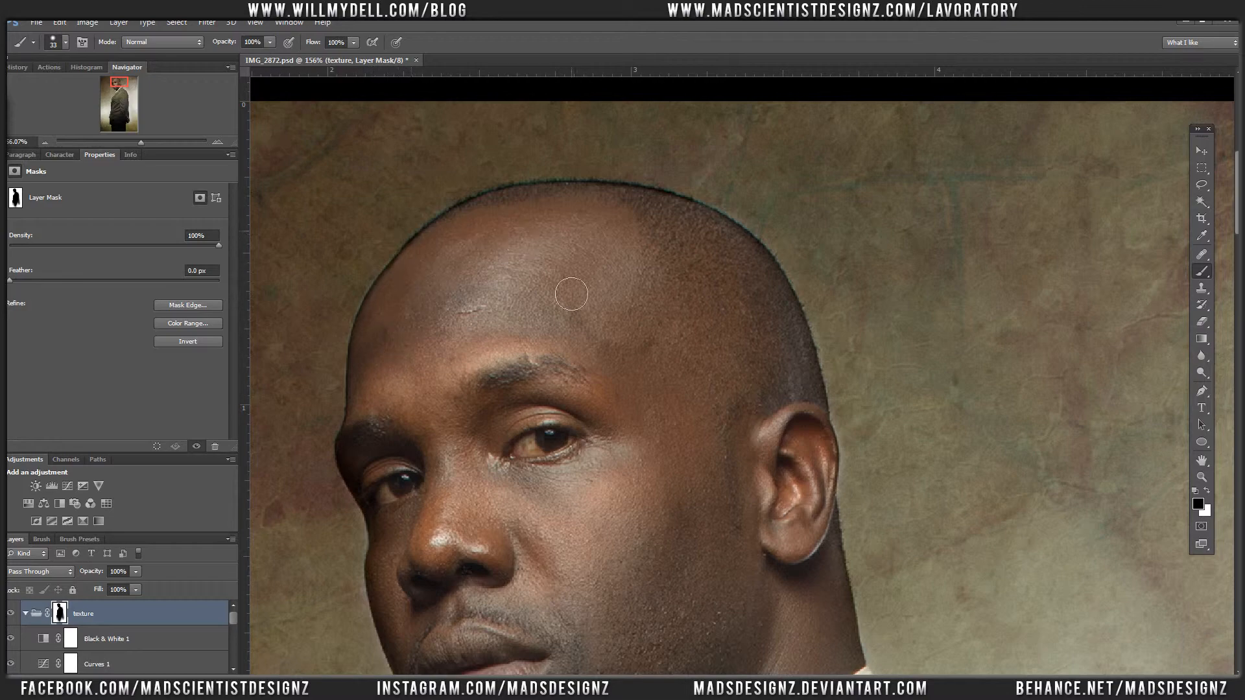
# Step: Paint black on the mask along the face's front edge from eye to mouth, and white just outside the eye
pyautogui.moveTo(484, 348); pyautogui.dragTo(527, 267)
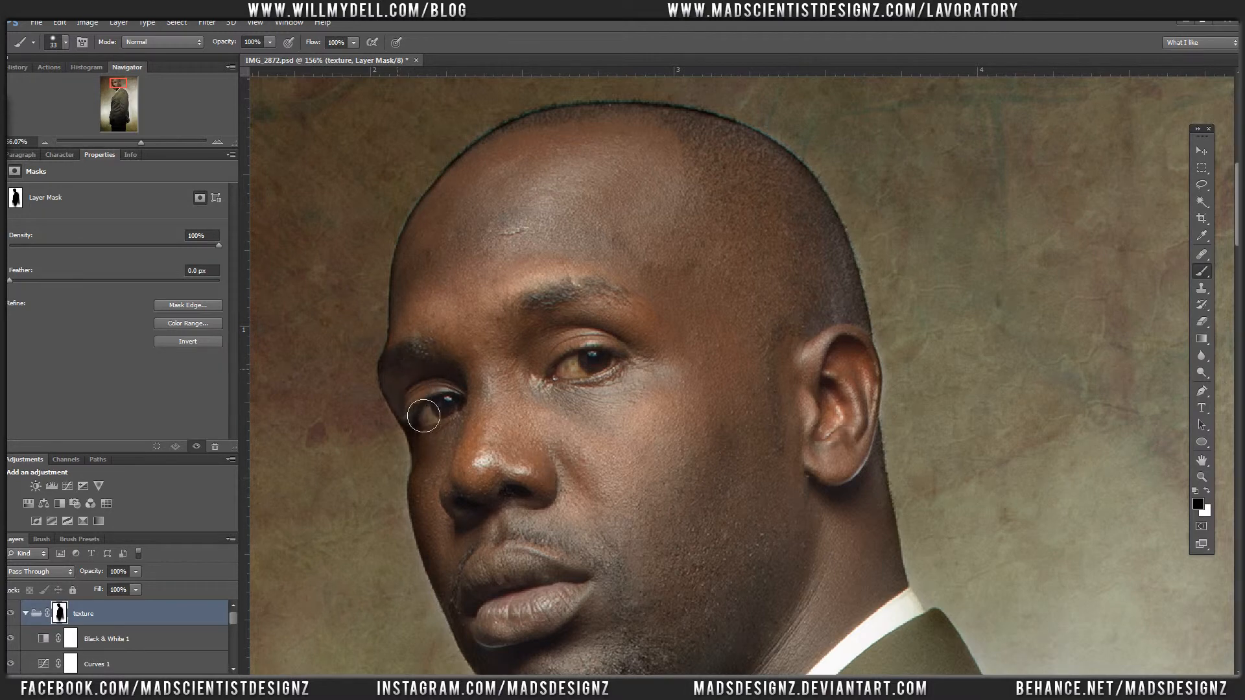
pyautogui.moveTo(421, 413); pyautogui.dragTo(469, 600)
pyautogui.press('x')
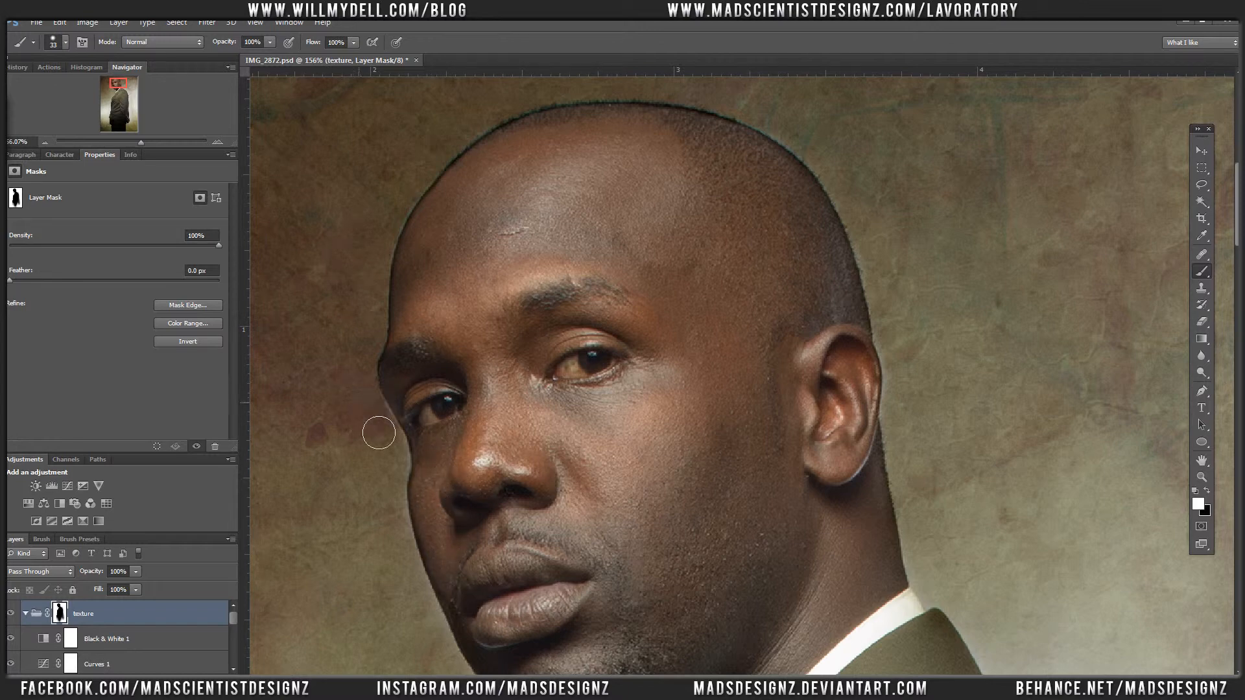
pyautogui.moveTo(385, 422); pyautogui.dragTo(397, 448)
# Step: Set the brush to 64 px with 25% hardness and paint white on the mask in the backdrop beside the eye and cheek
pyautogui.rightClick(472, 280)
pyautogui.click(517, 336)
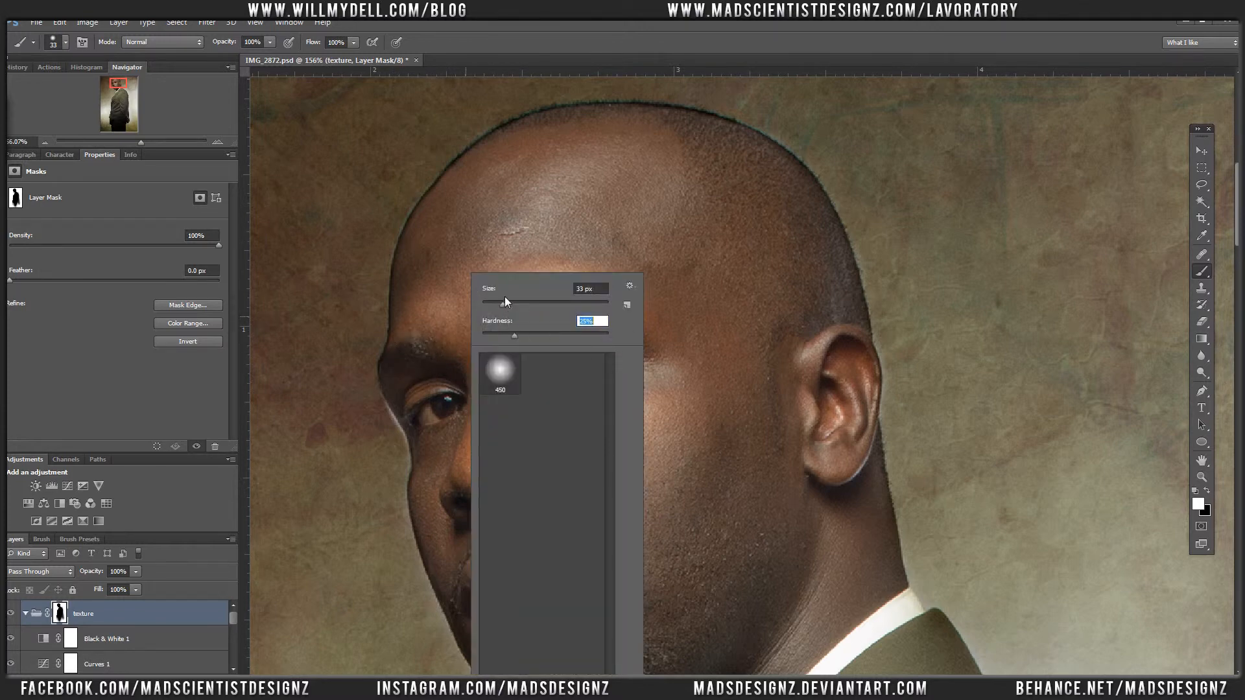
pyautogui.moveTo(504, 303); pyautogui.dragTo(521, 306)
pyautogui.click(391, 449)
pyautogui.moveTo(391, 448)
pyautogui.mouseDown()
pyautogui.moveTo(412, 480)
pyautogui.moveTo(407, 501)
pyautogui.moveTo(382, 415)
pyautogui.mouseUp()
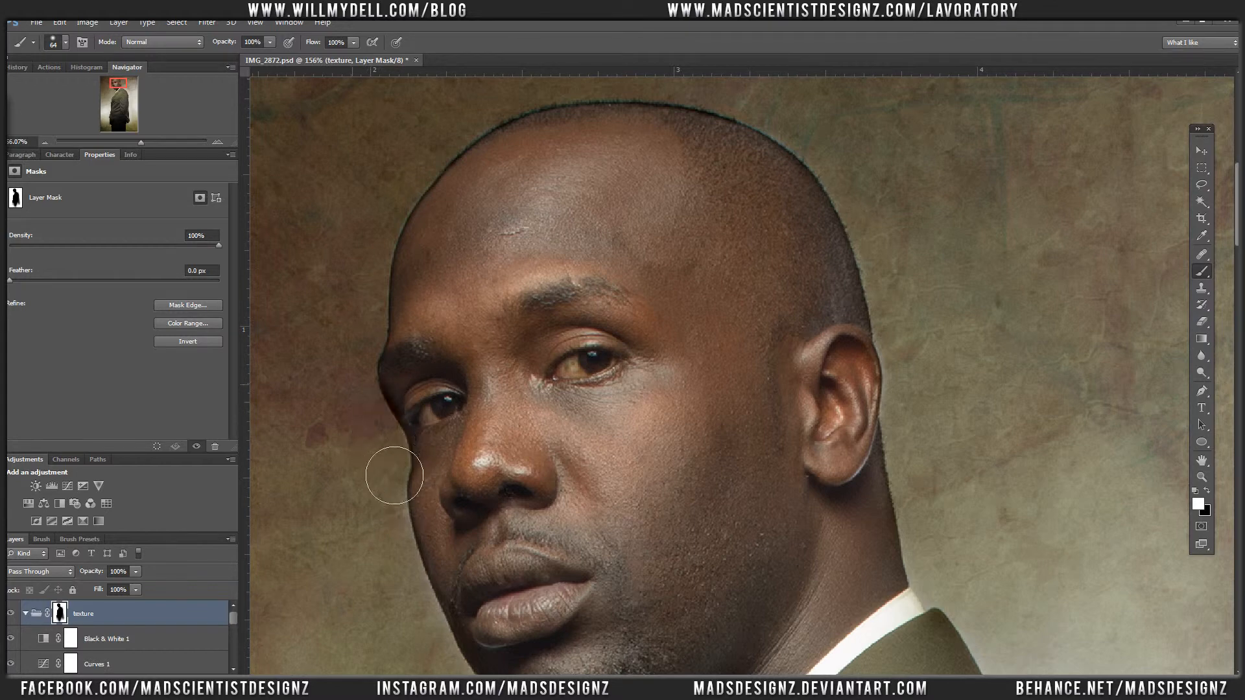
pyautogui.press('x')
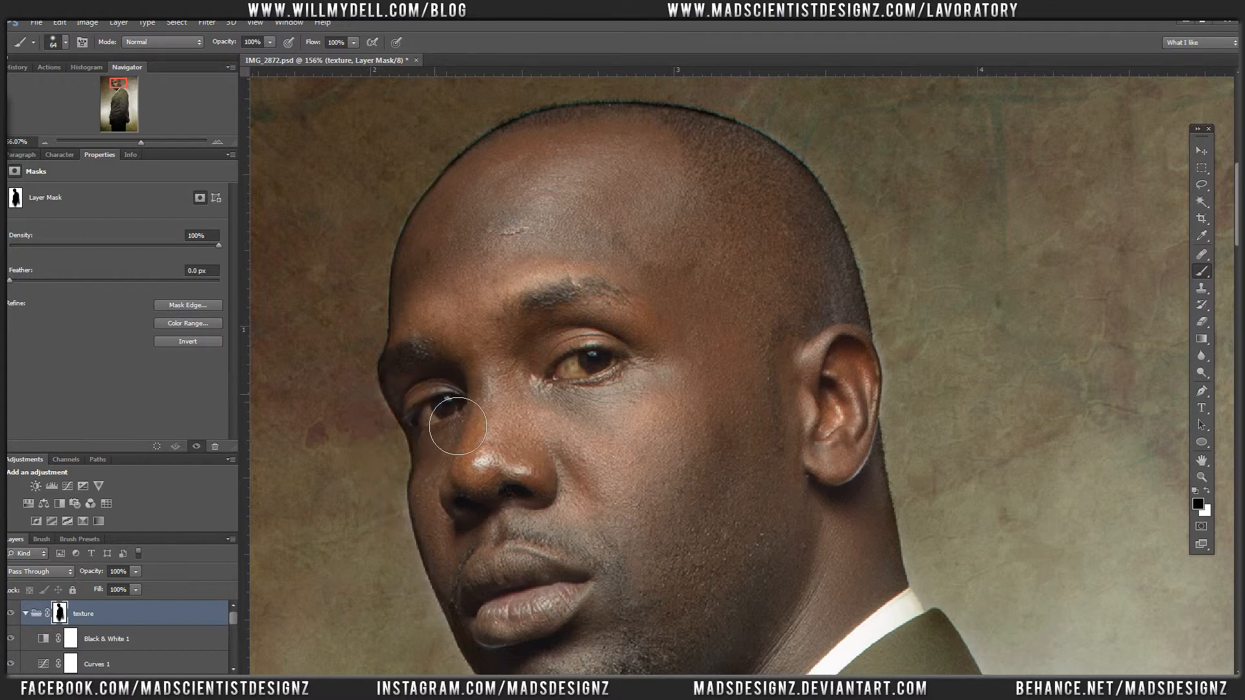
pyautogui.press('x')
pyautogui.moveTo(392, 471)
pyautogui.mouseDown()
pyautogui.moveTo(381, 430)
pyautogui.moveTo(383, 478)
pyautogui.moveTo(380, 420)
pyautogui.mouseUp()
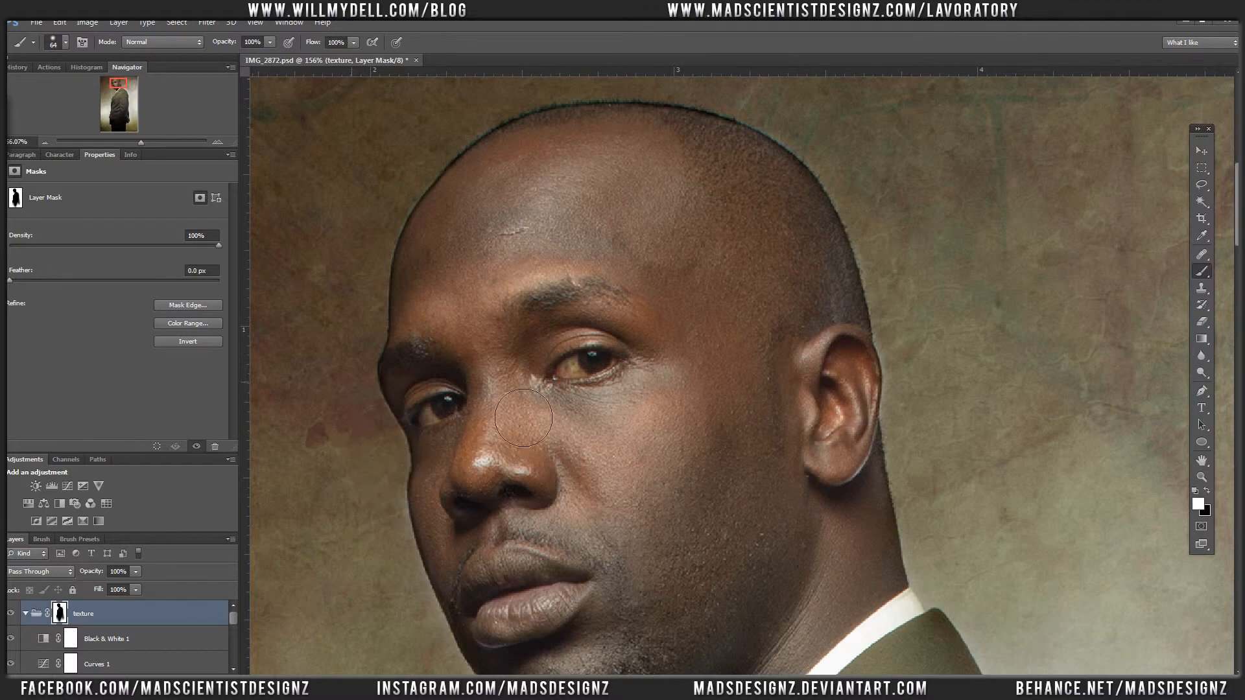
# Step: Paint white on the texture group's mask in the backdrop along the jaw and chin
pyautogui.scroll(-3, 529, 479)
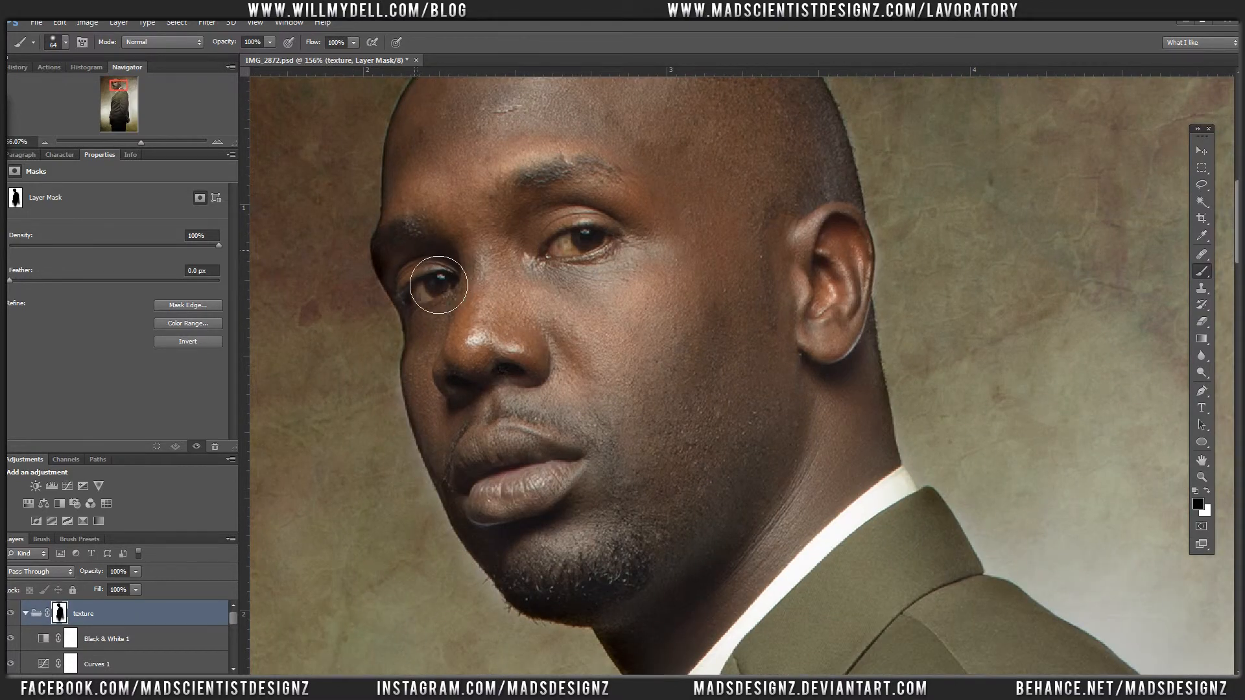
pyautogui.press('x')
pyautogui.press('x')
pyautogui.moveTo(436, 535); pyautogui.dragTo(500, 627)
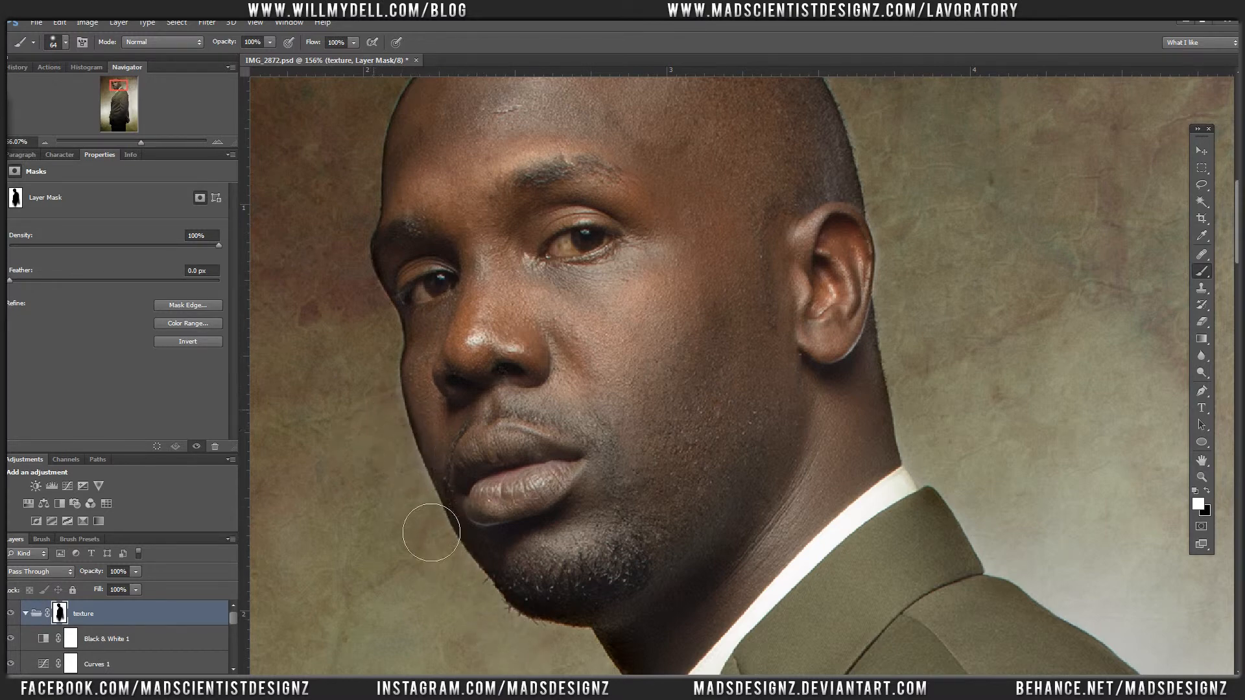
# Step: Switch the mask brush to black and raise its hardness to about 59%
pyautogui.press('x')
pyautogui.rightClick(530, 290)
pyautogui.click(602, 335)
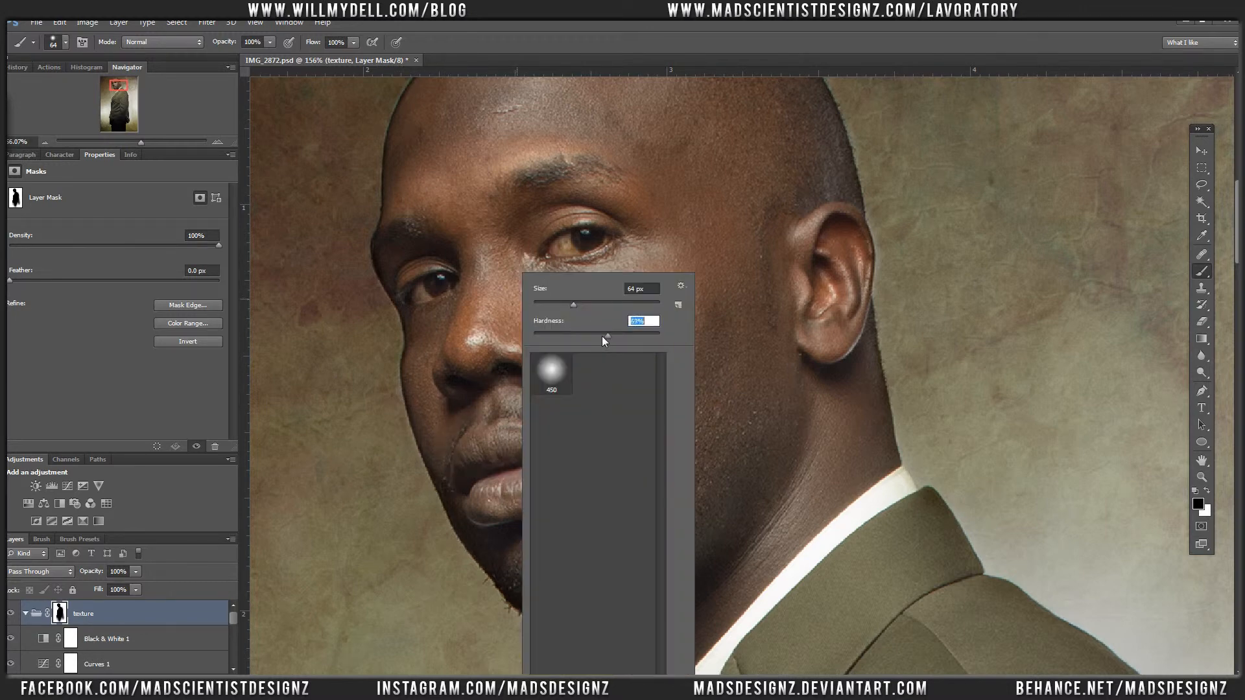
pyautogui.click(483, 397)
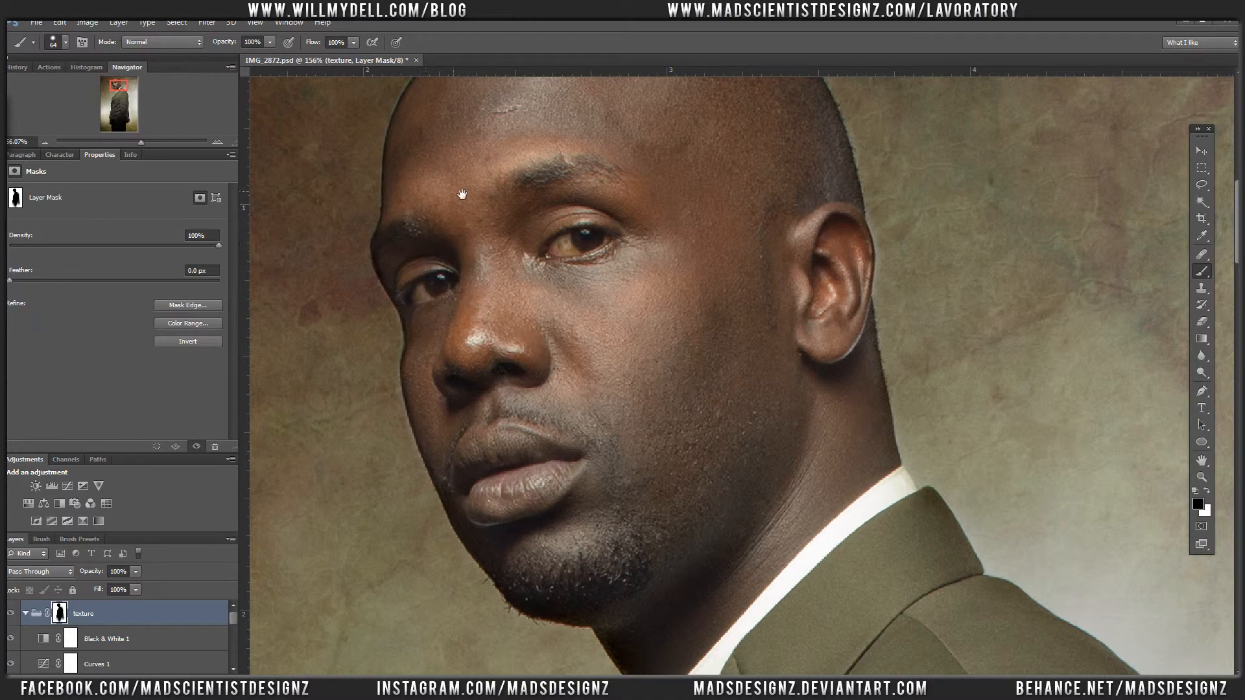
# Step: Refine the mask along the top of the head with white over the outer edge and black just inside the hairline
pyautogui.moveTo(460, 128); pyautogui.dragTo(453, 297)
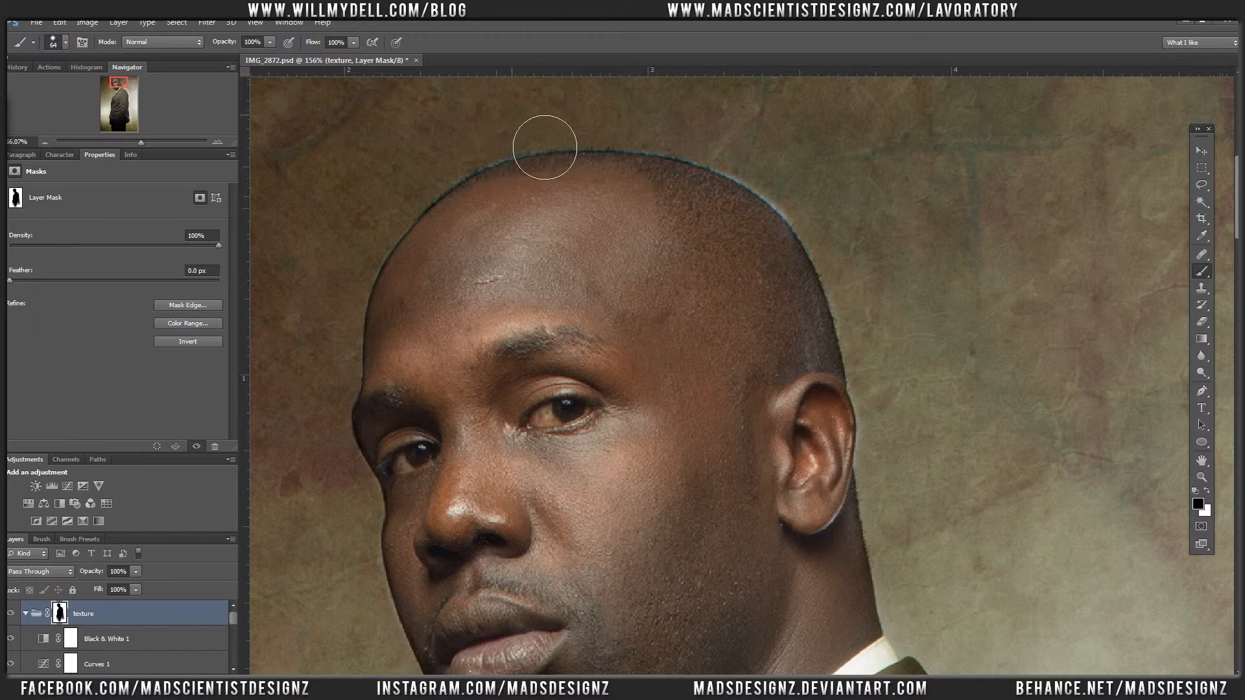
pyautogui.press('x')
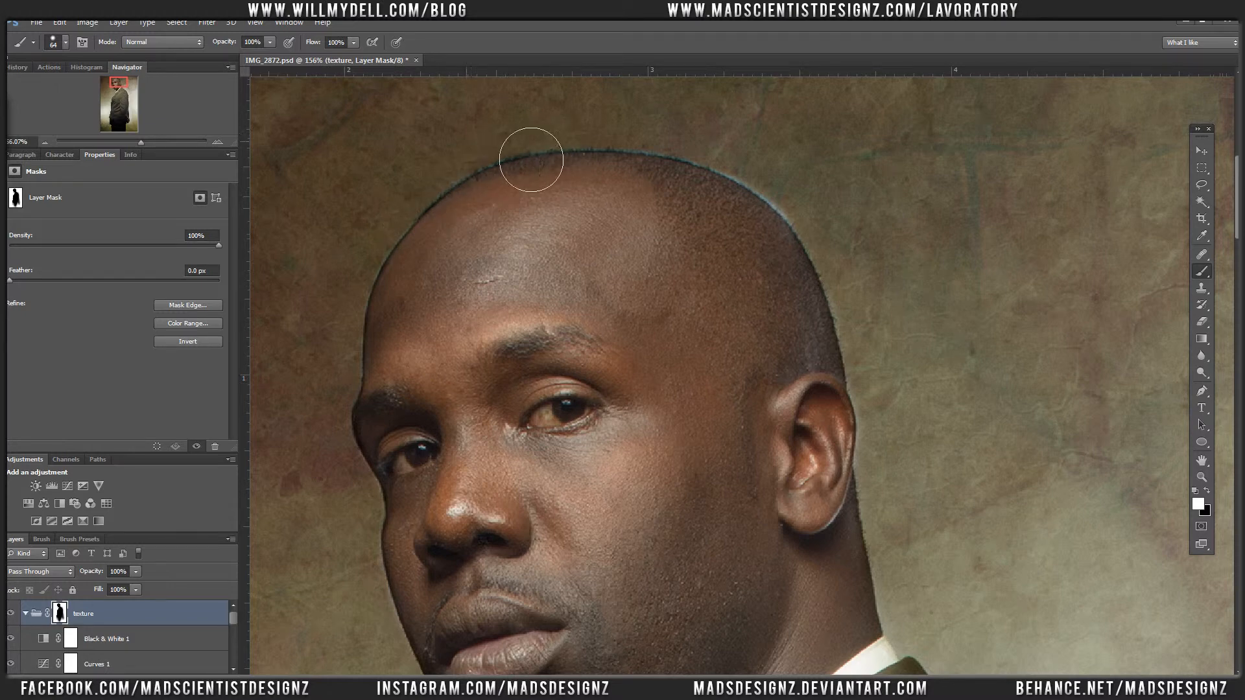
pyautogui.moveTo(675, 148)
pyautogui.mouseDown()
pyautogui.moveTo(756, 173)
pyautogui.moveTo(842, 236)
pyautogui.moveTo(733, 171)
pyautogui.moveTo(589, 149)
pyautogui.moveTo(449, 198)
pyautogui.moveTo(399, 240)
pyautogui.moveTo(372, 281)
pyautogui.moveTo(416, 236)
pyautogui.moveTo(369, 314)
pyautogui.moveTo(417, 242)
pyautogui.moveTo(465, 231)
pyautogui.mouseUp()
pyautogui.press('x')
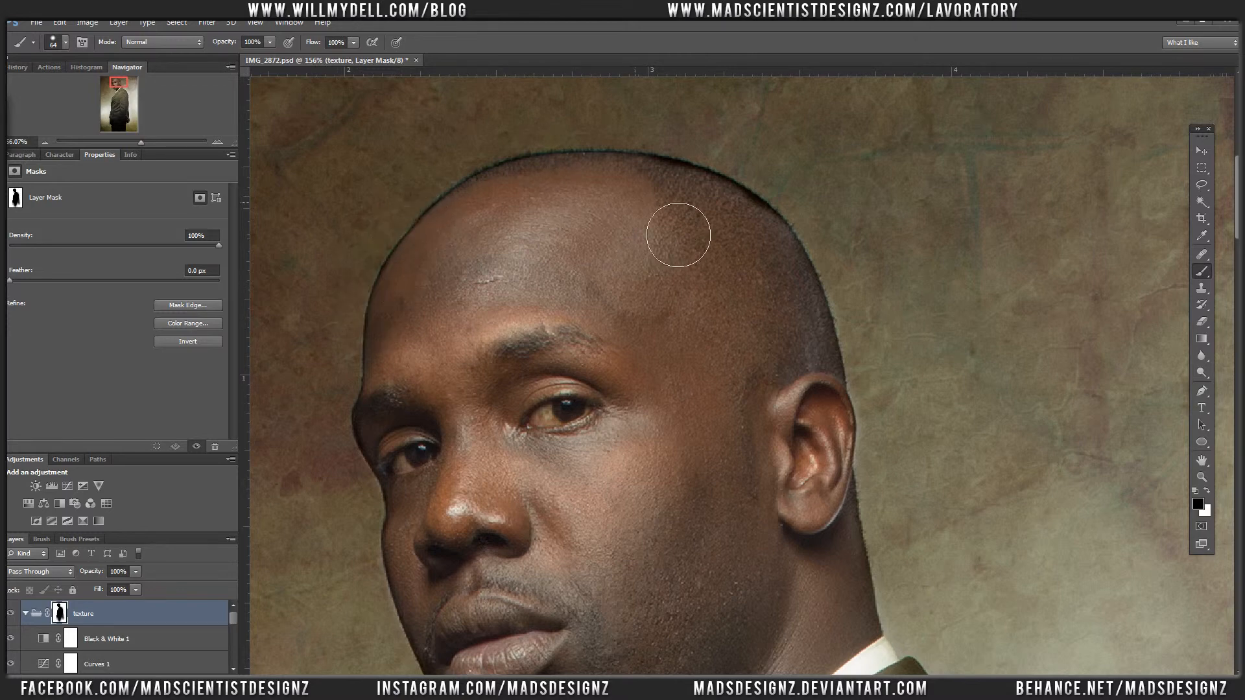
pyautogui.moveTo(678, 233)
pyautogui.mouseDown()
pyautogui.moveTo(710, 238)
pyautogui.moveTo(684, 223)
pyautogui.moveTo(715, 229)
pyautogui.moveTo(786, 270)
pyautogui.moveTo(765, 247)
pyautogui.moveTo(767, 279)
pyautogui.mouseUp()
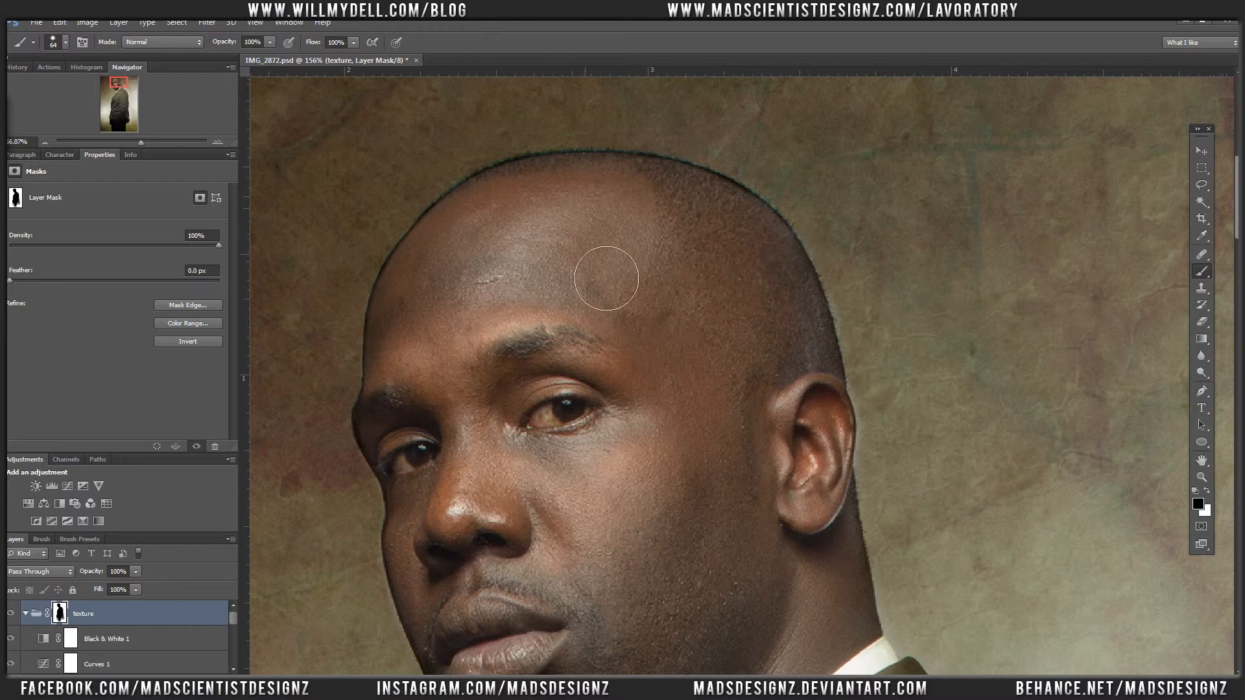
# Step: Brighten the Curves 1 adjustment with points at input 190, output 211 and input 89, output 98
pyautogui.press('v')
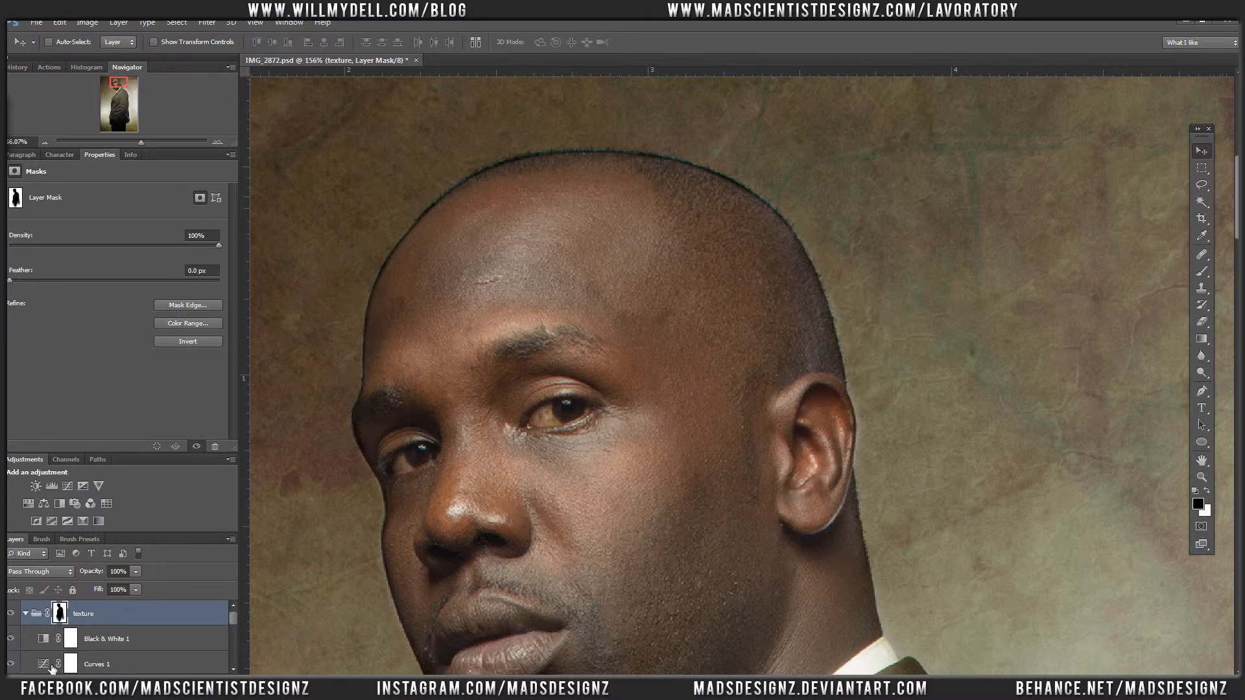
pyautogui.click(51, 668)
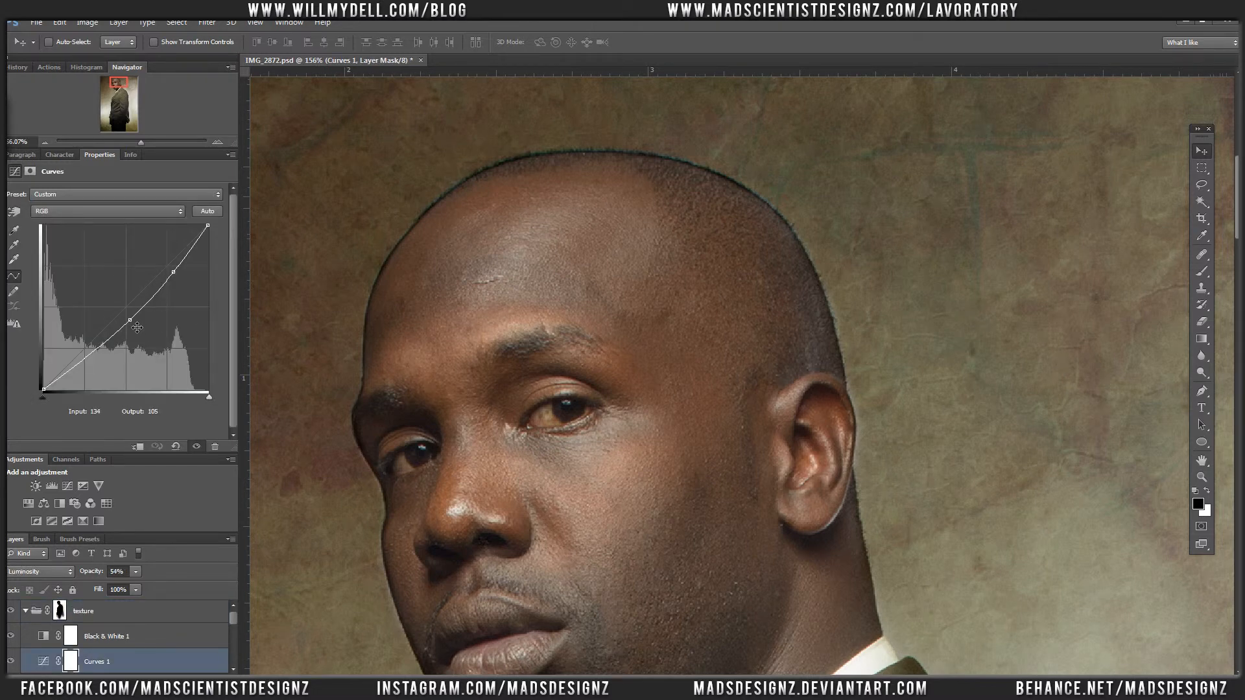
pyautogui.moveTo(137, 327); pyautogui.dragTo(129, 321)
pyautogui.moveTo(174, 272); pyautogui.dragTo(172, 258)
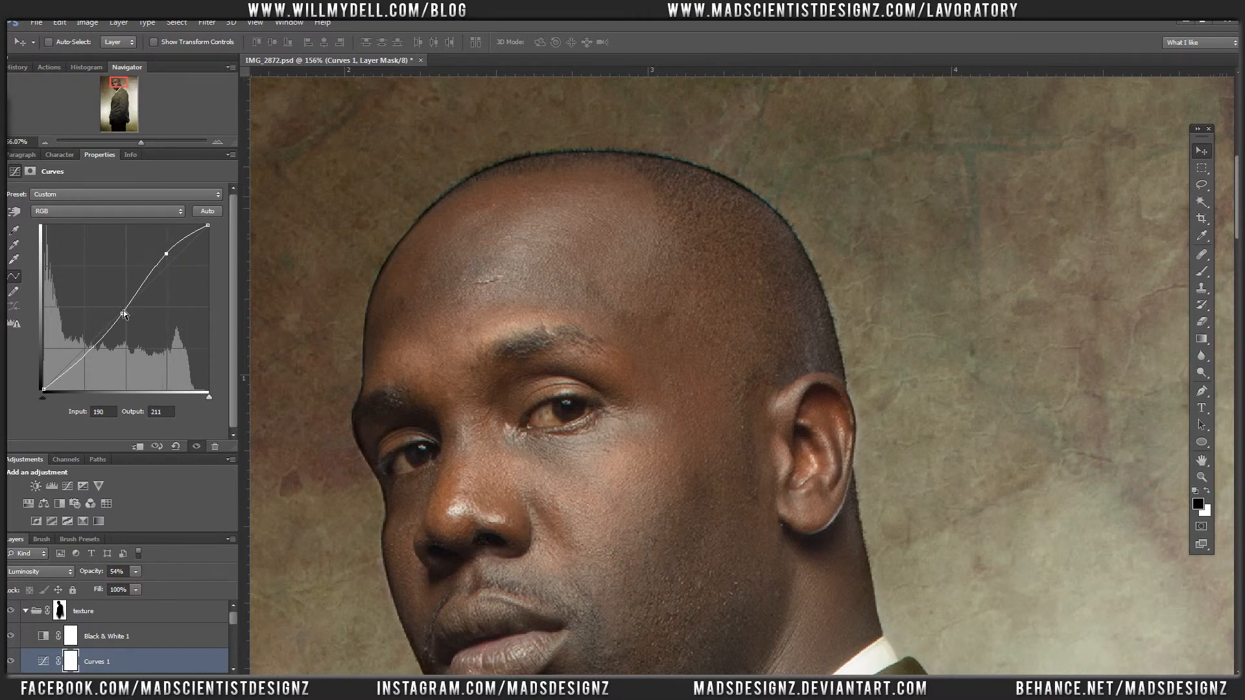
pyautogui.moveTo(125, 315); pyautogui.dragTo(111, 324)
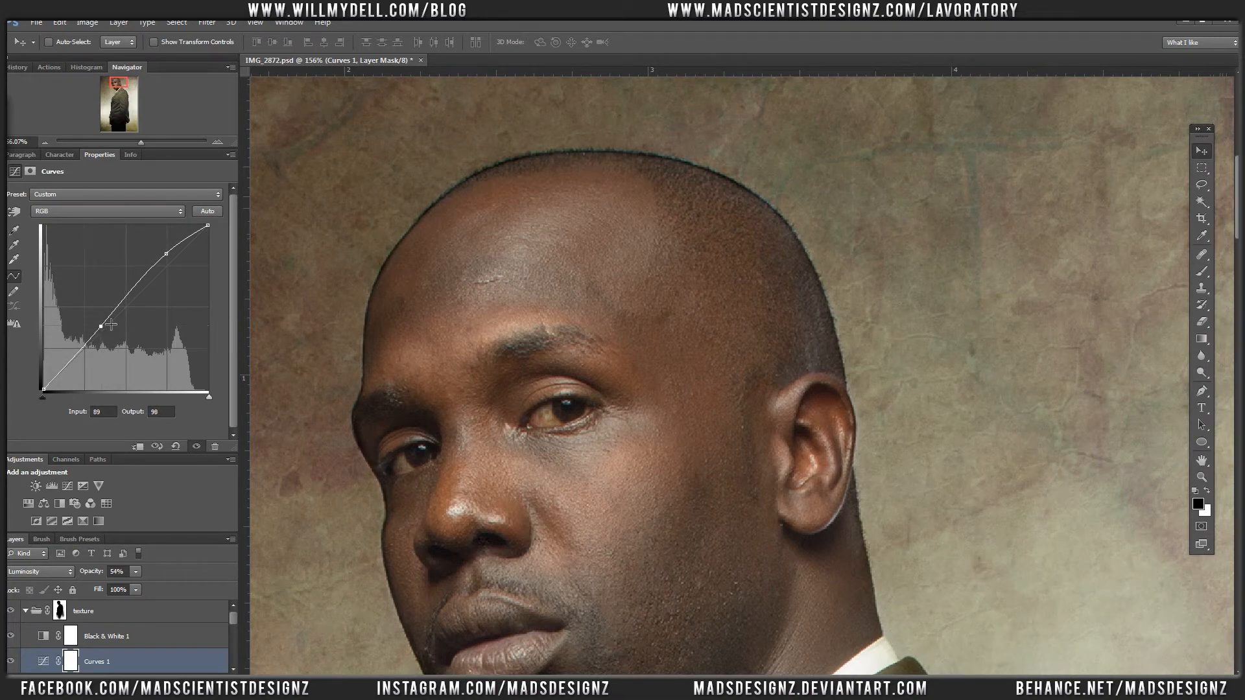
pyautogui.hotkey('ctrl', '0')
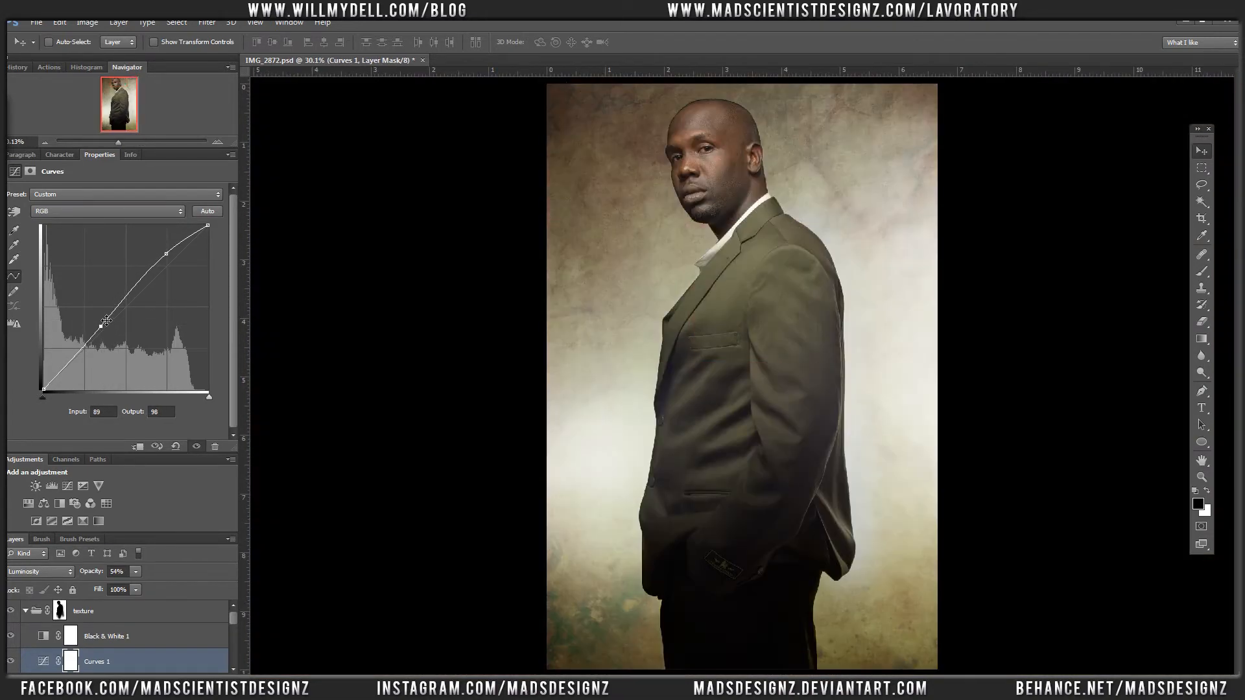
pyautogui.hotkey('ctrl', '-')
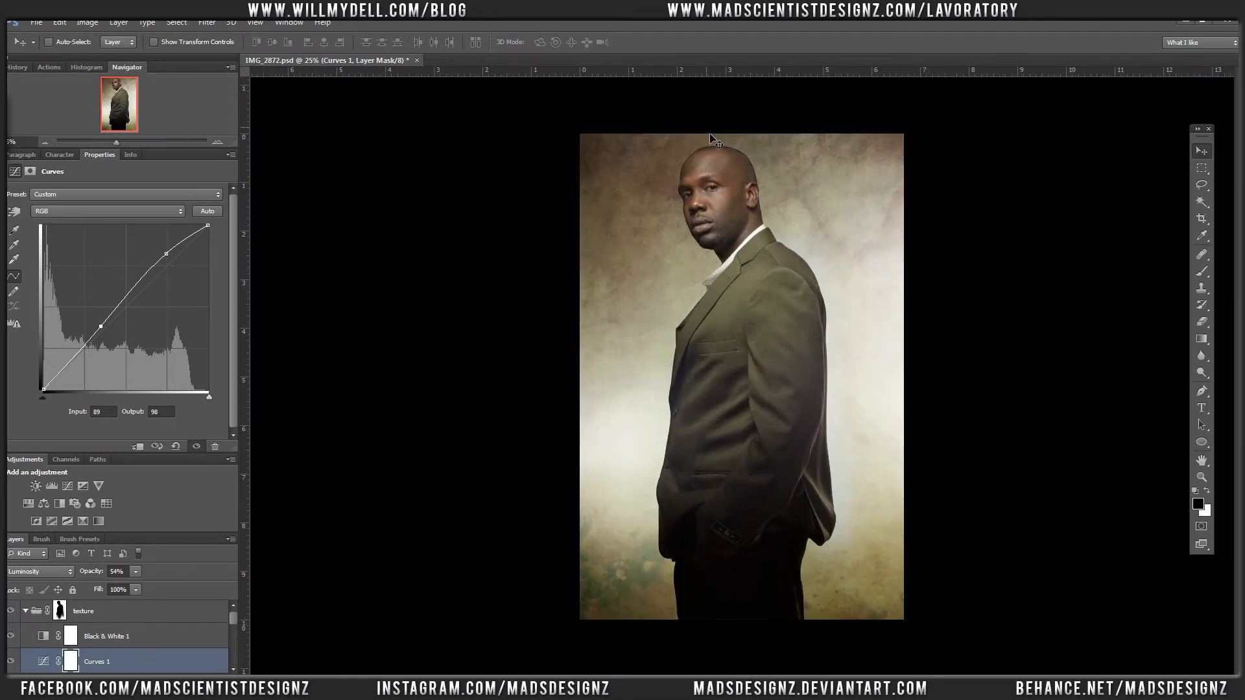
pyautogui.click(745, 151)
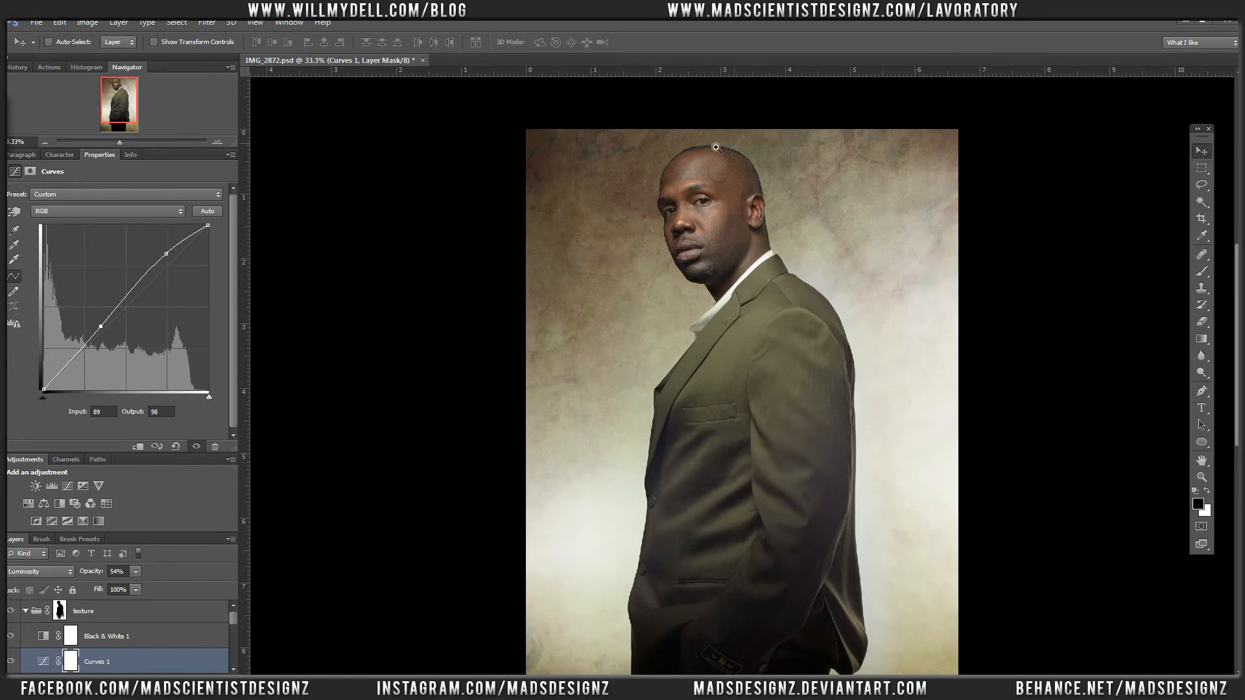
pyautogui.hotkey('ctrl', '-')
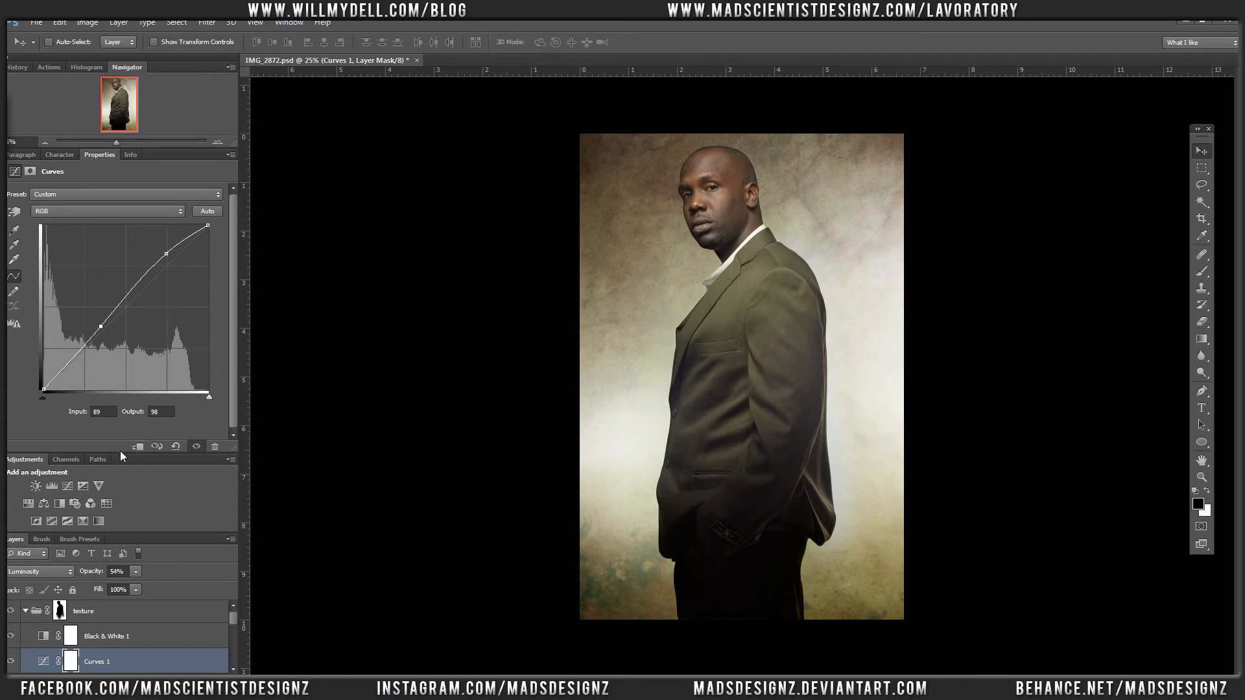
# Step: Enlarge the visible area of the layer list and select the Black & White 1 adjustment layer
pyautogui.moveTo(122, 459); pyautogui.dragTo(121, 347)
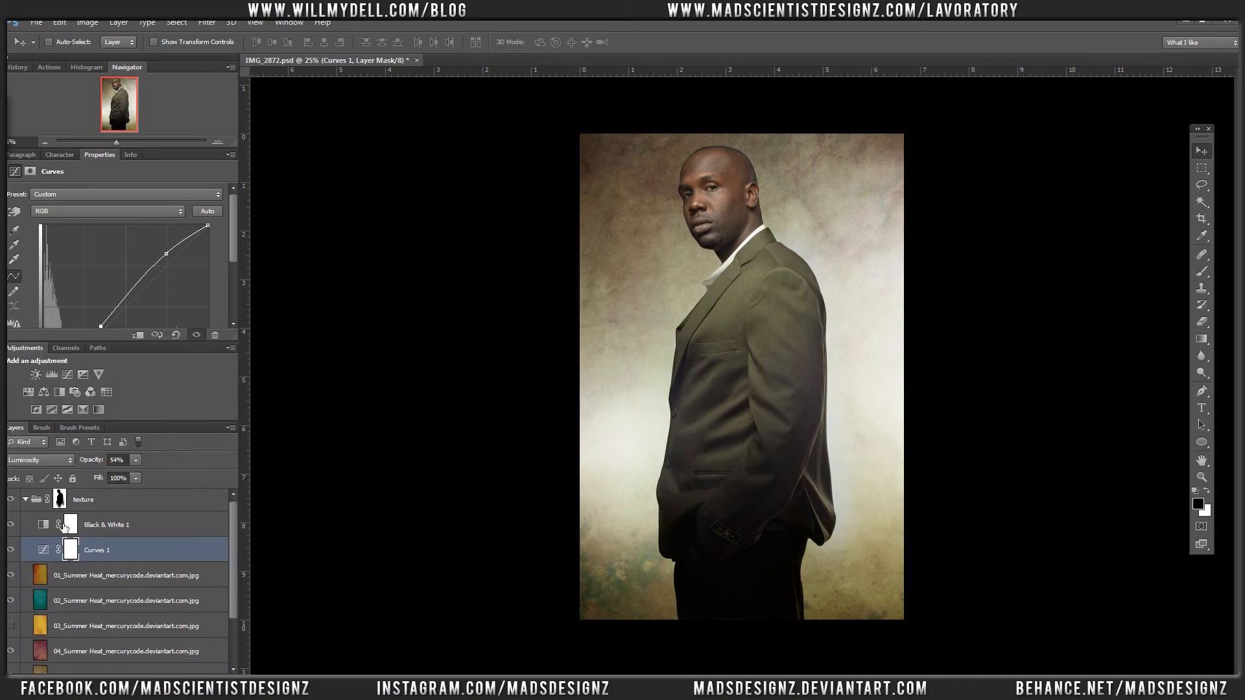
pyautogui.click(120, 522)
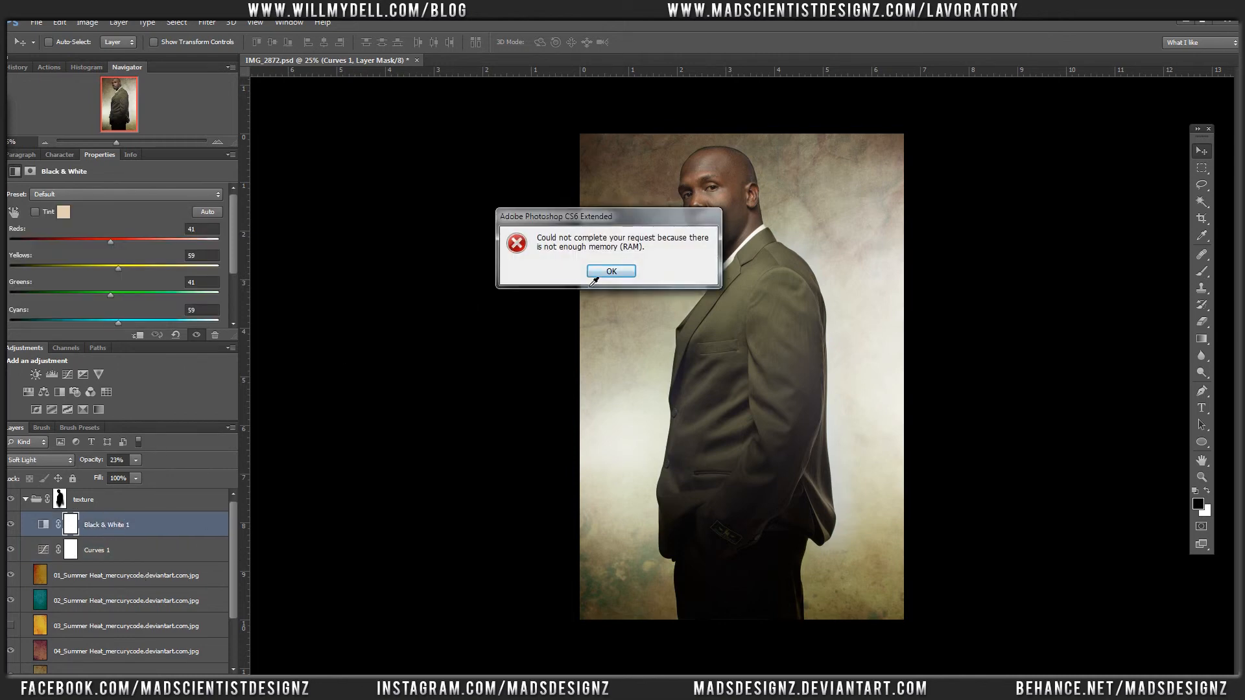
pyautogui.press('Return')
# Step: Set the opacity of the 05_Summer Heat texture layer to 77%
pyautogui.moveTo(228, 525); pyautogui.dragTo(228, 575)
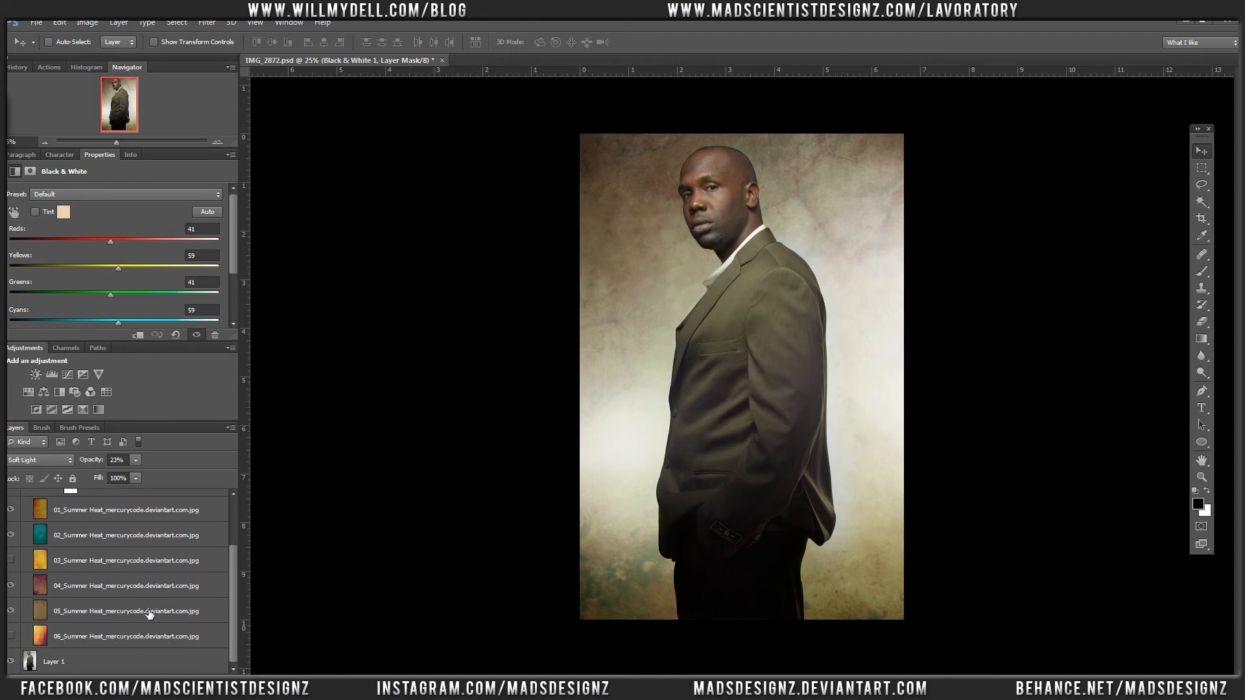
pyautogui.click(149, 611)
pyautogui.click(135, 460)
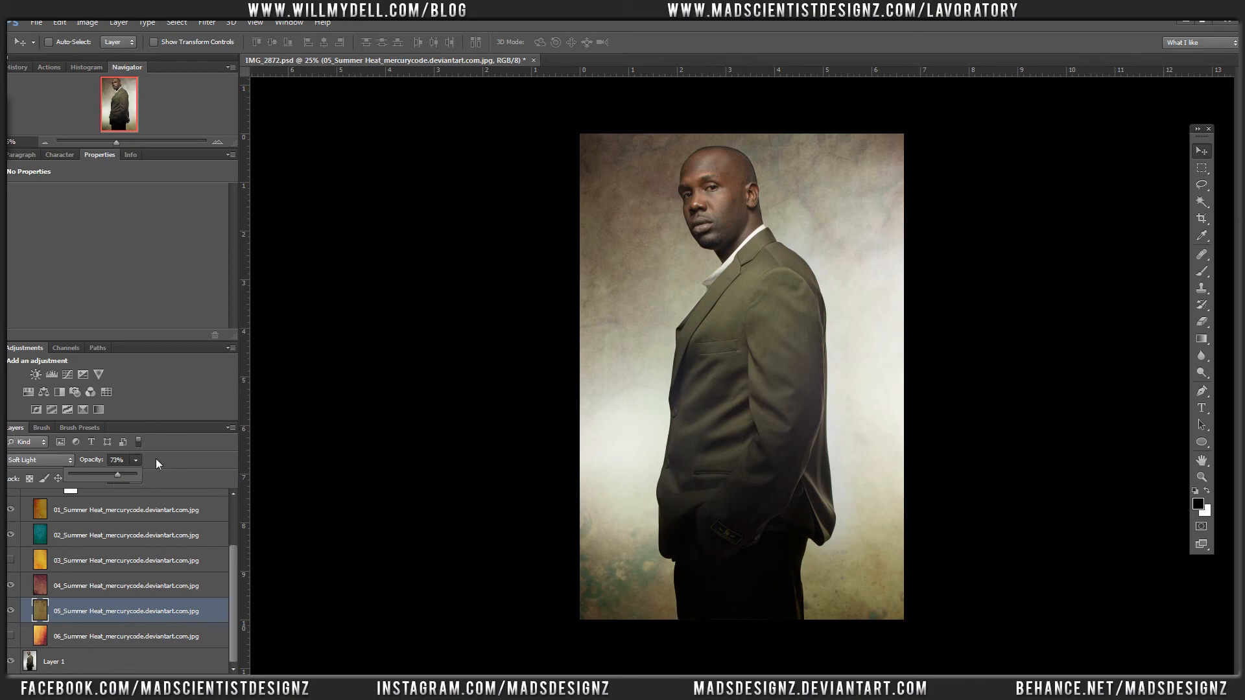
pyautogui.click(131, 462)
pyautogui.click(149, 459)
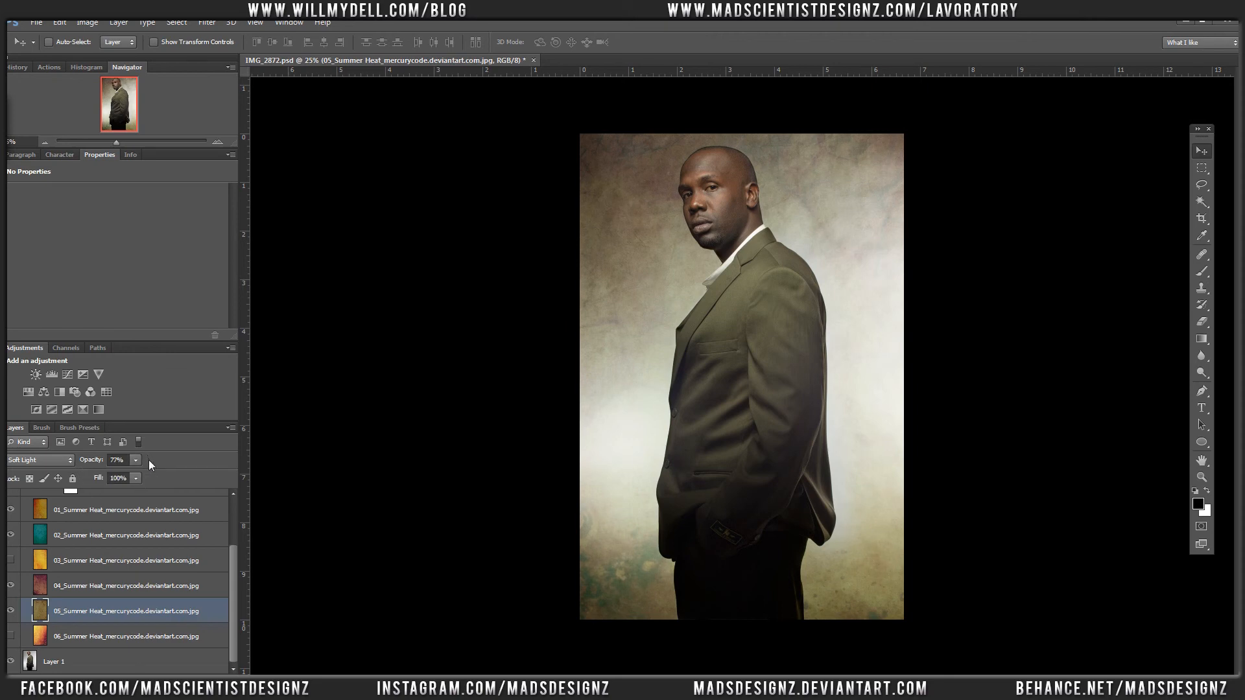